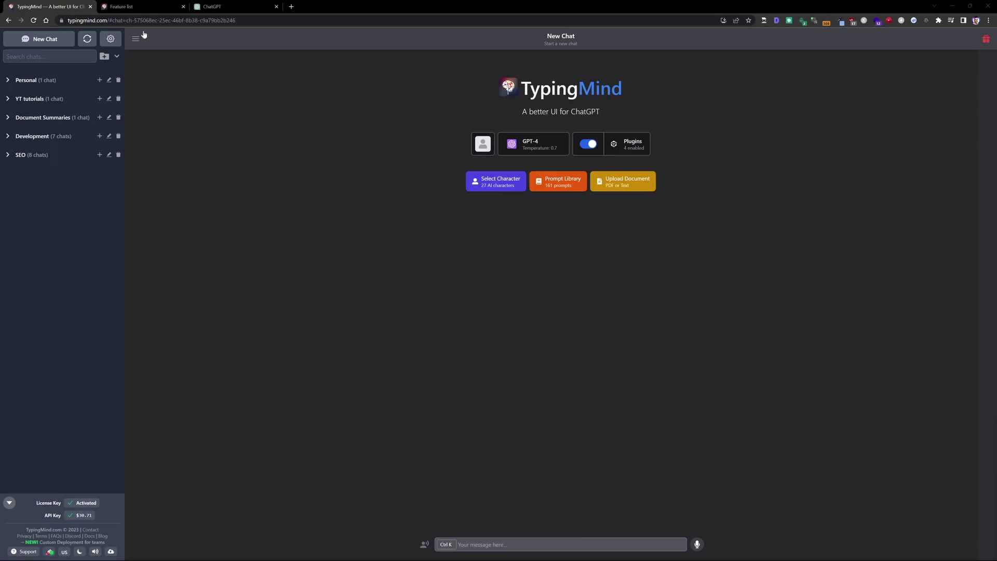
In the docs, open the TypingMind changelog, starting at the 2023-07-12 Small UI change entry.
click(140, 6)
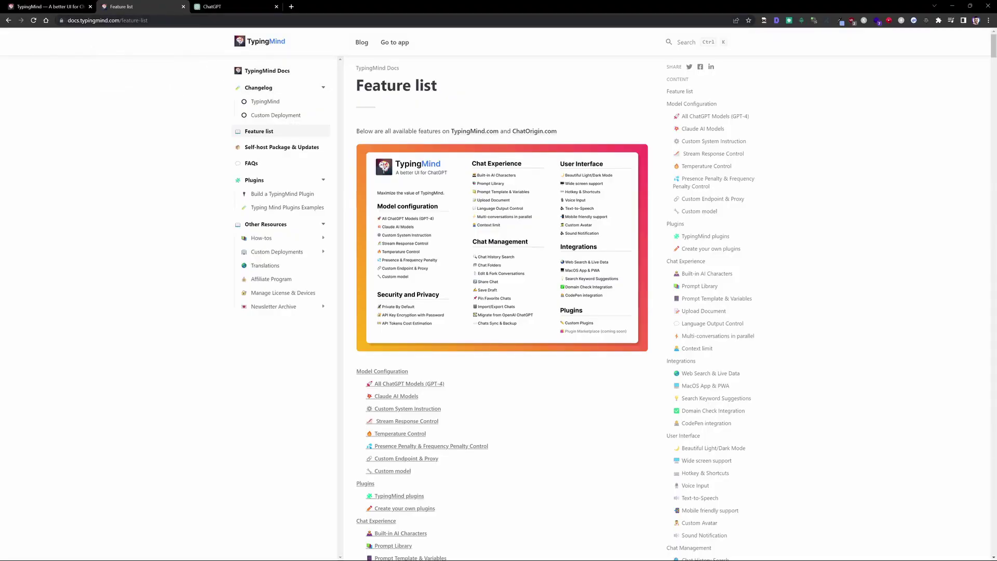
click(271, 71)
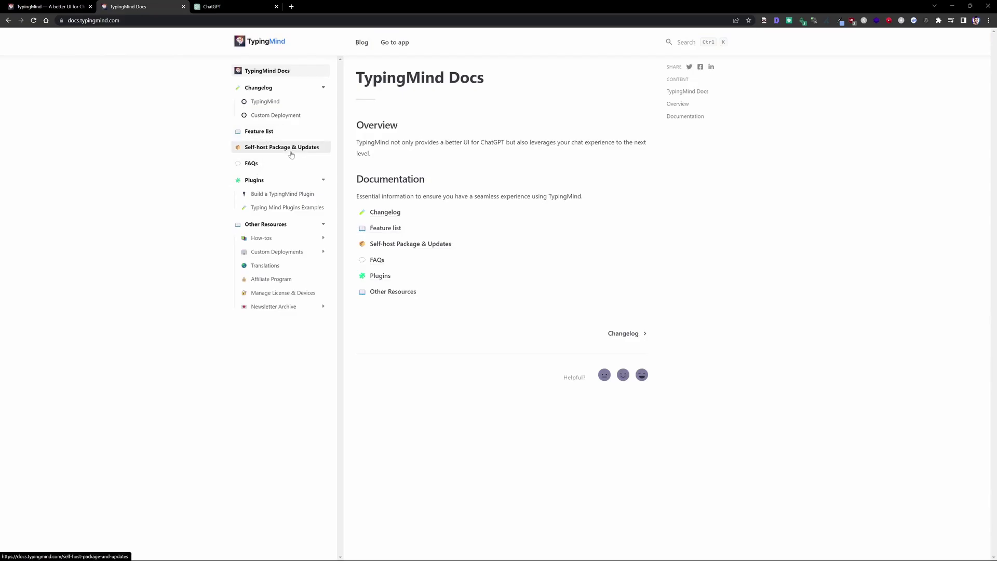
click(266, 102)
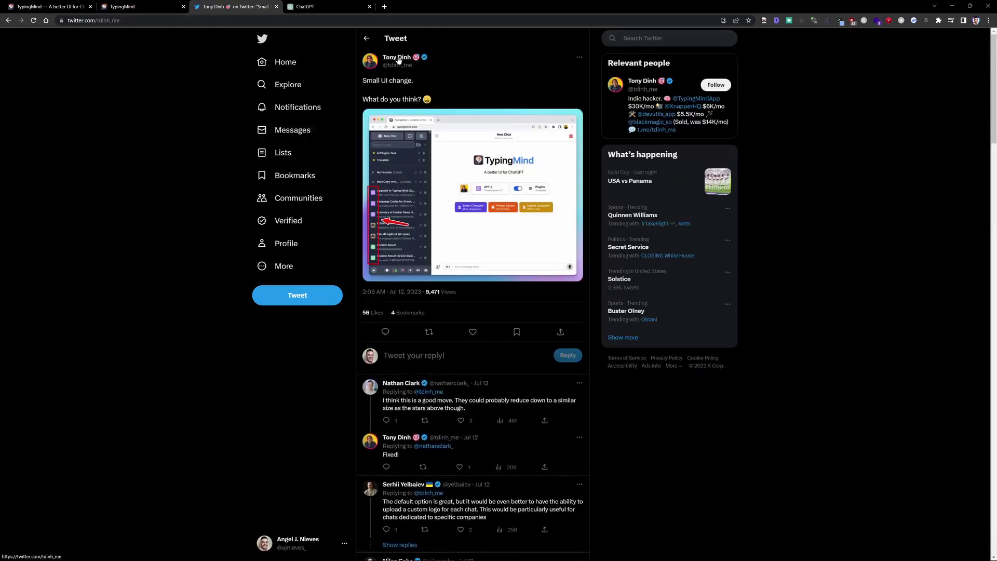
Open the tweet author's profile to view his bio, product list and pinned revenue tweet.
click(398, 58)
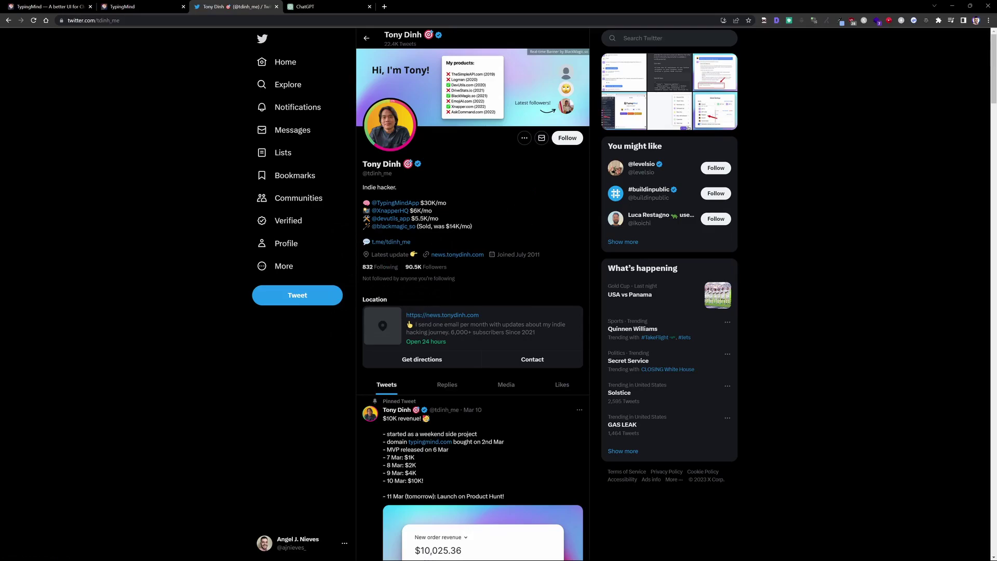
mouse_move(408, 203)
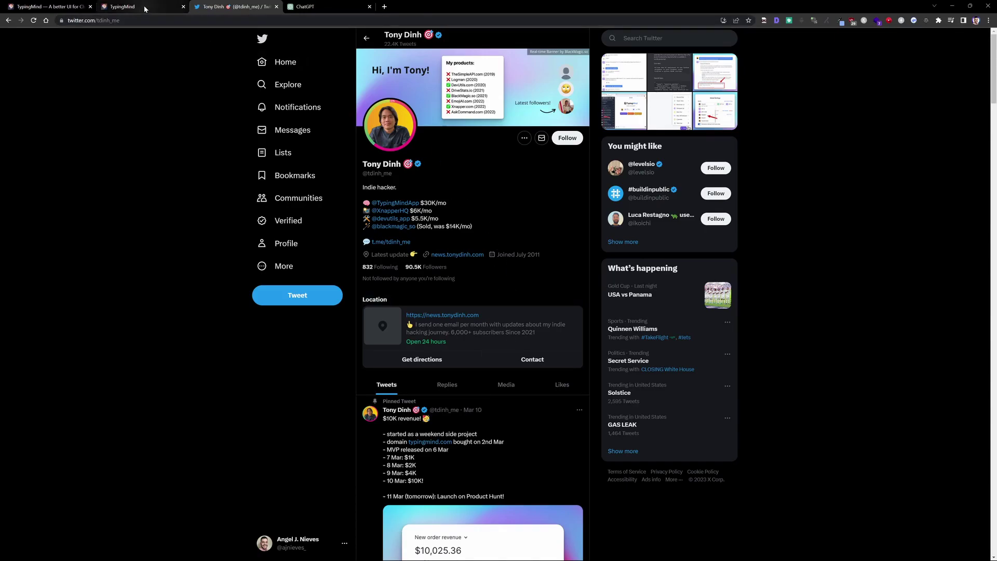
mouse_move(145, 9)
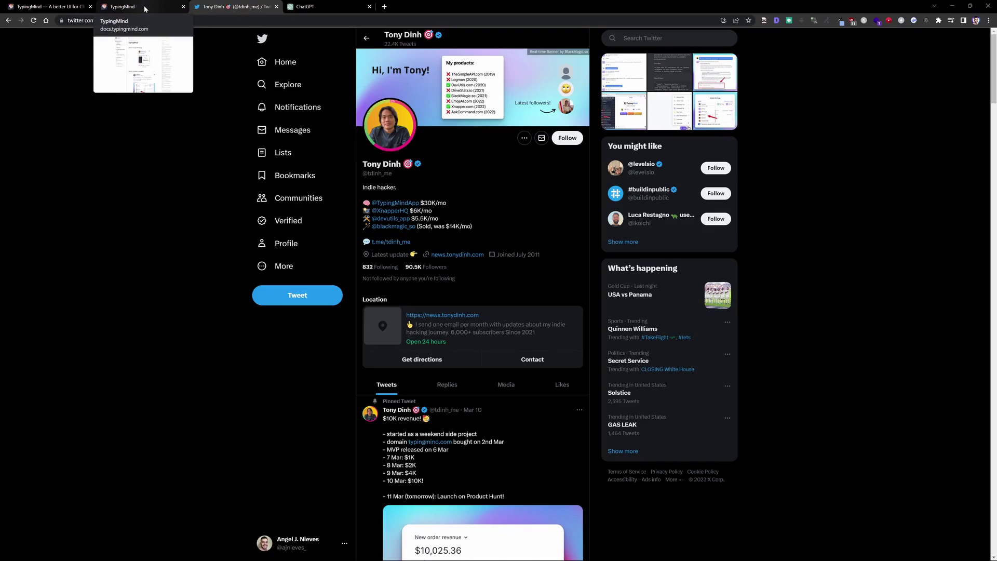
Back in the docs, reopen the TypingMind changelog, scroll through its entries, then open the Feature list.
click(148, 9)
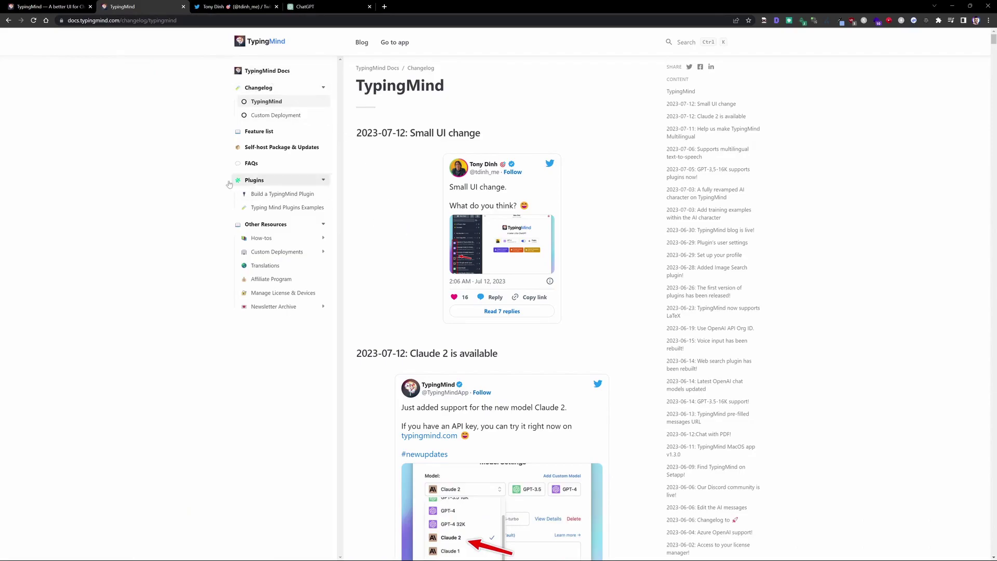
click(249, 91)
click(267, 102)
scroll(453, 152, down, 1)
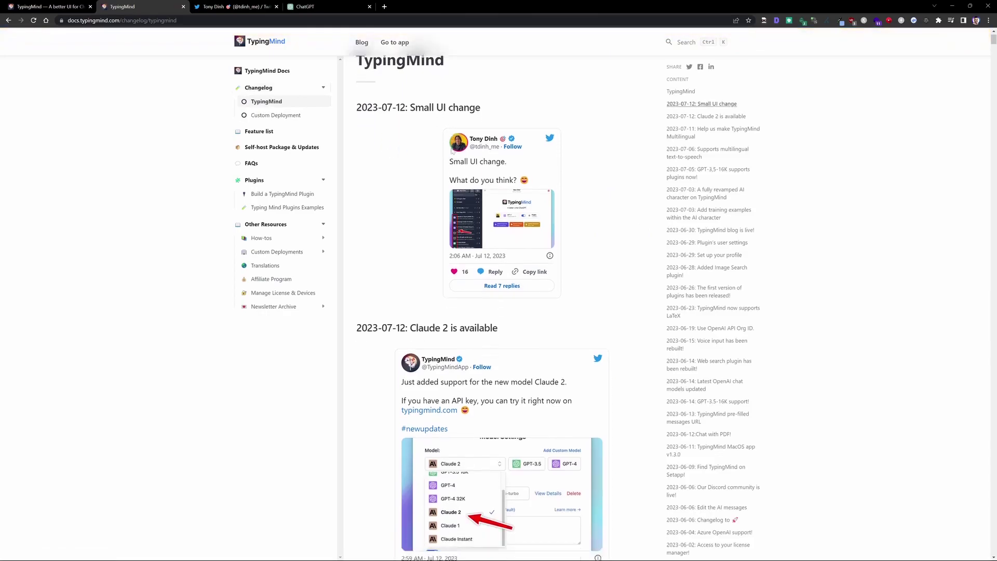
scroll(453, 152, down, 4)
scroll(416, 140, up, 5)
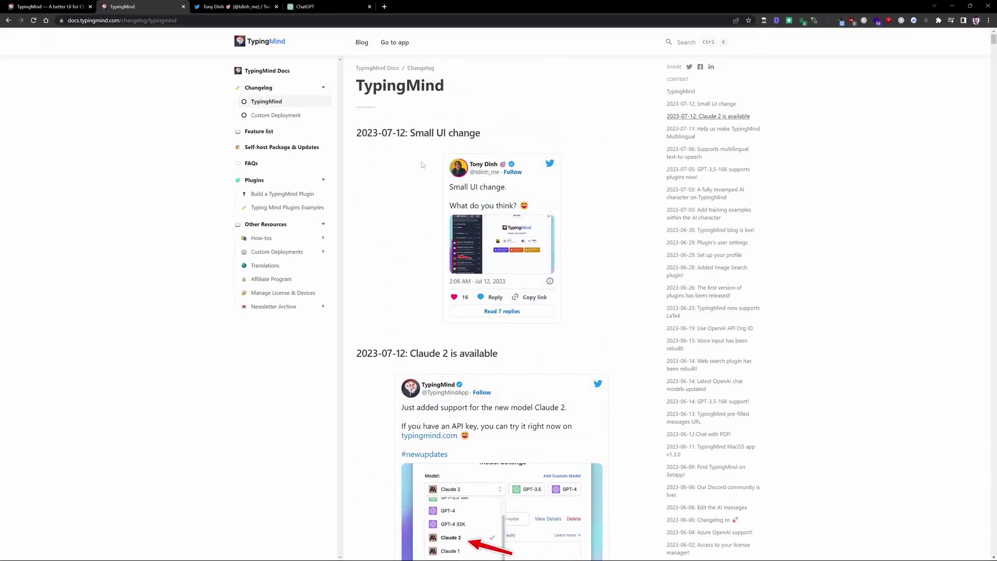
scroll(410, 141, down, 2)
scroll(517, 266, down, 1)
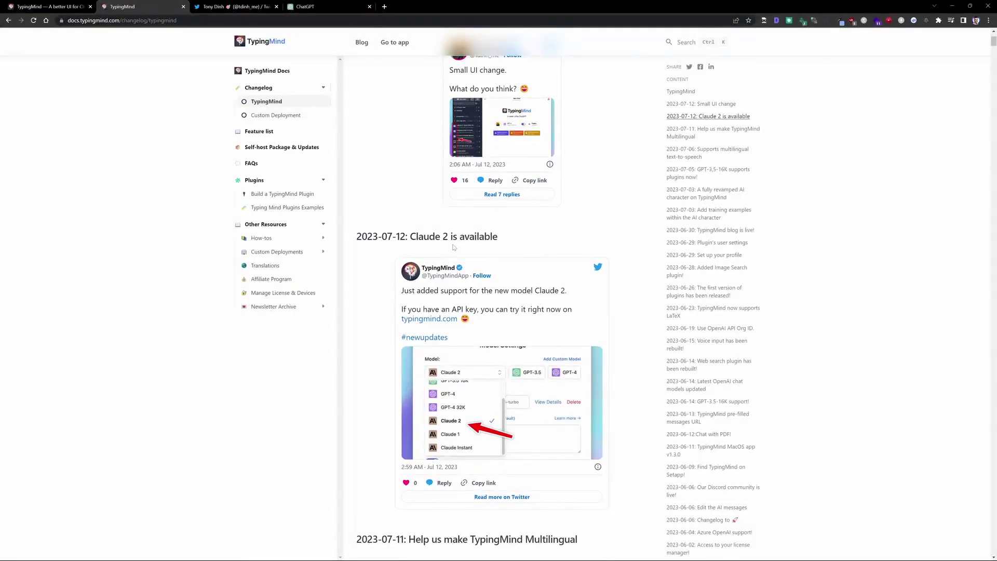
scroll(395, 248, down, 2)
scroll(383, 249, up, 2)
click(285, 130)
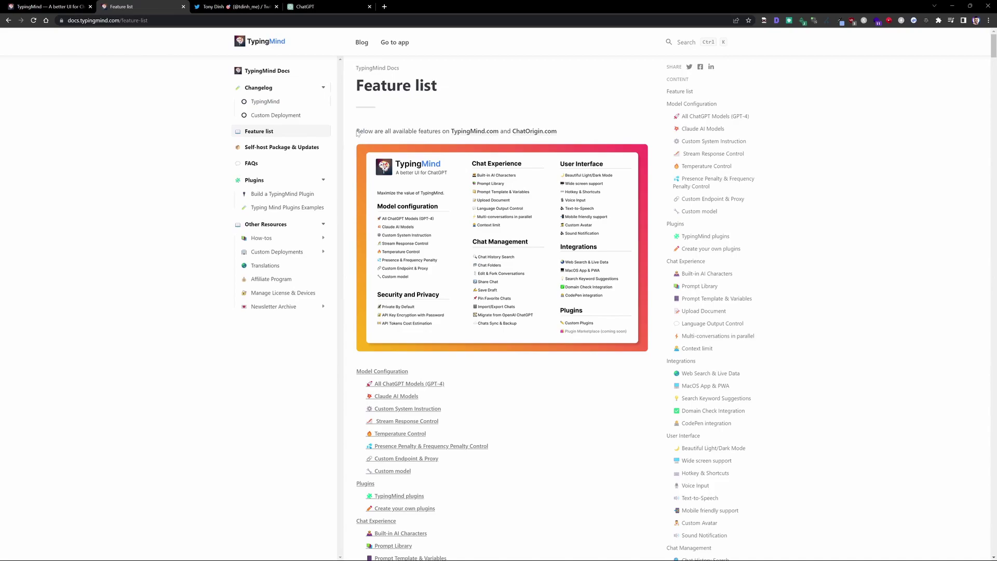
Return to the TypingMind app and expand, then collapse, the YT tutorials folder.
click(46, 7)
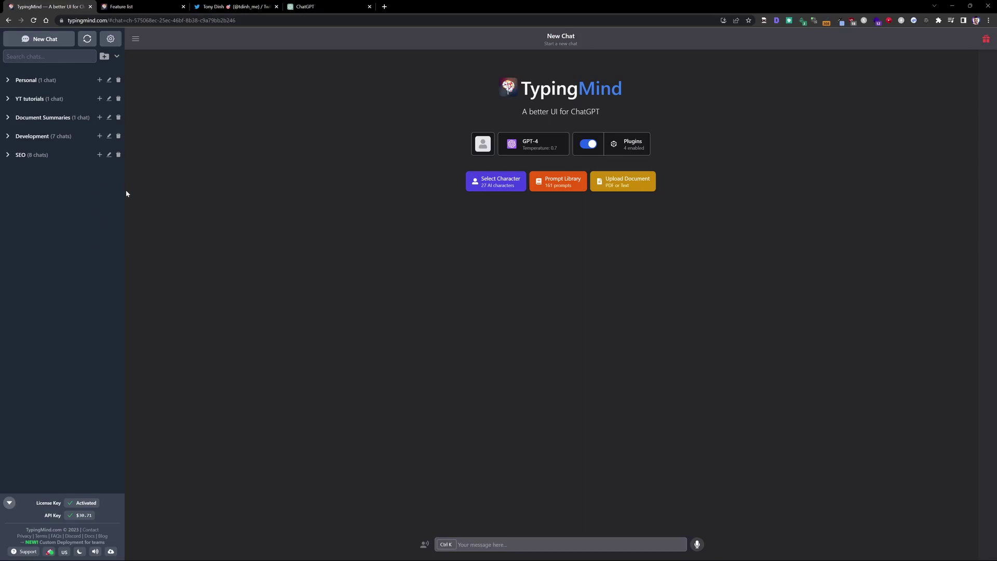
click(12, 100)
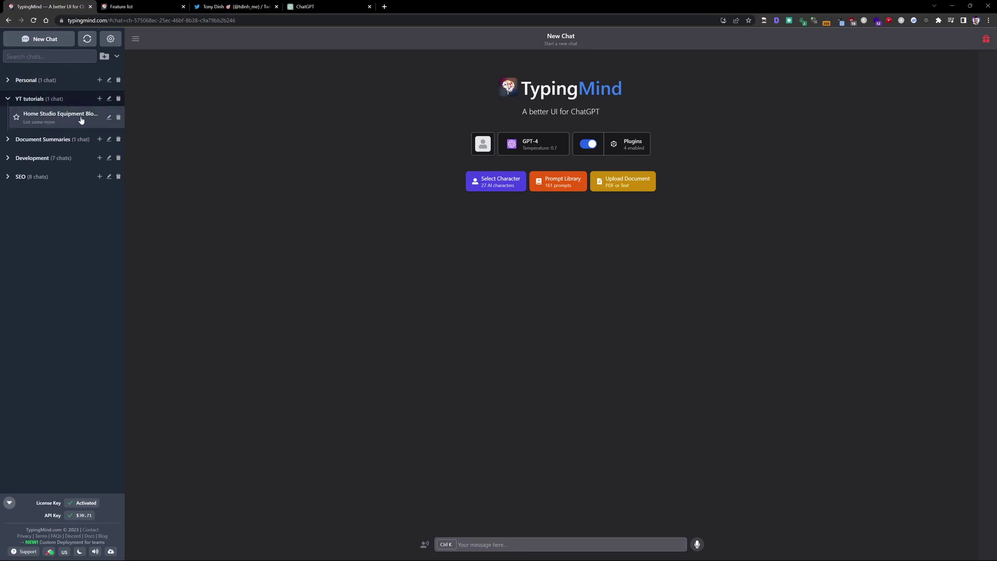
click(9, 100)
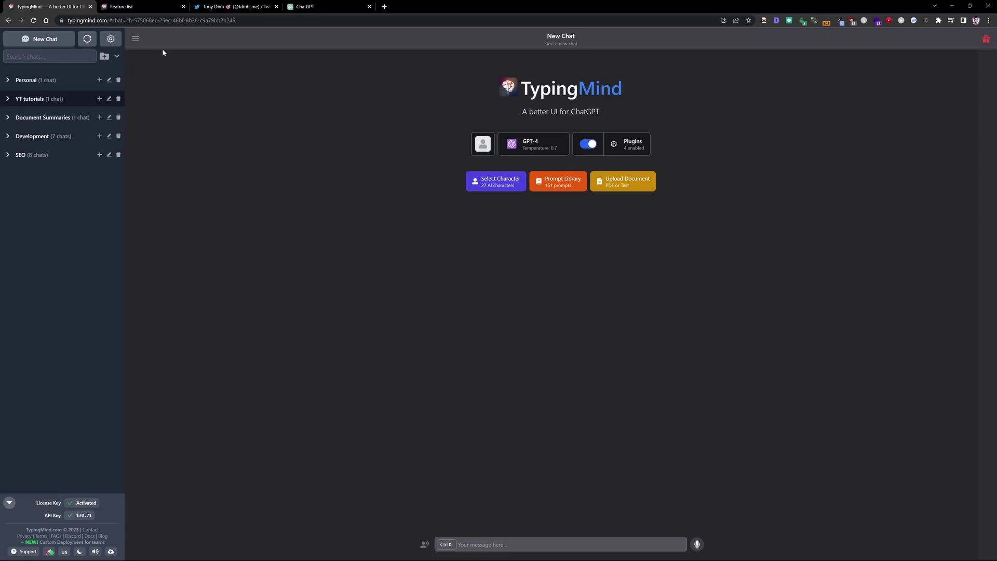
Open the One Time Purchase panel and review the $395 Team License and $79 Custom Branding add-ons.
click(143, 7)
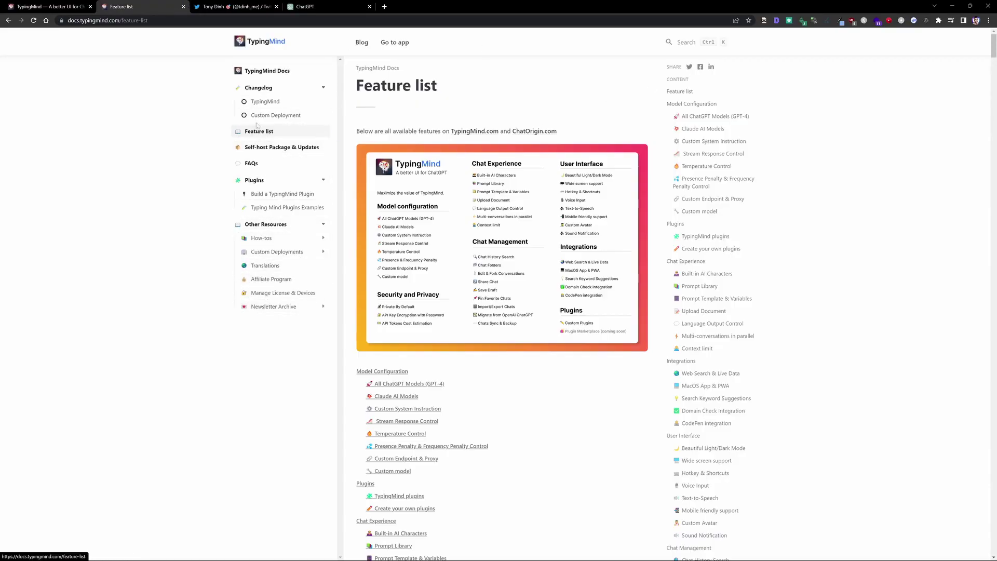
key(ctrl+shift+Tab)
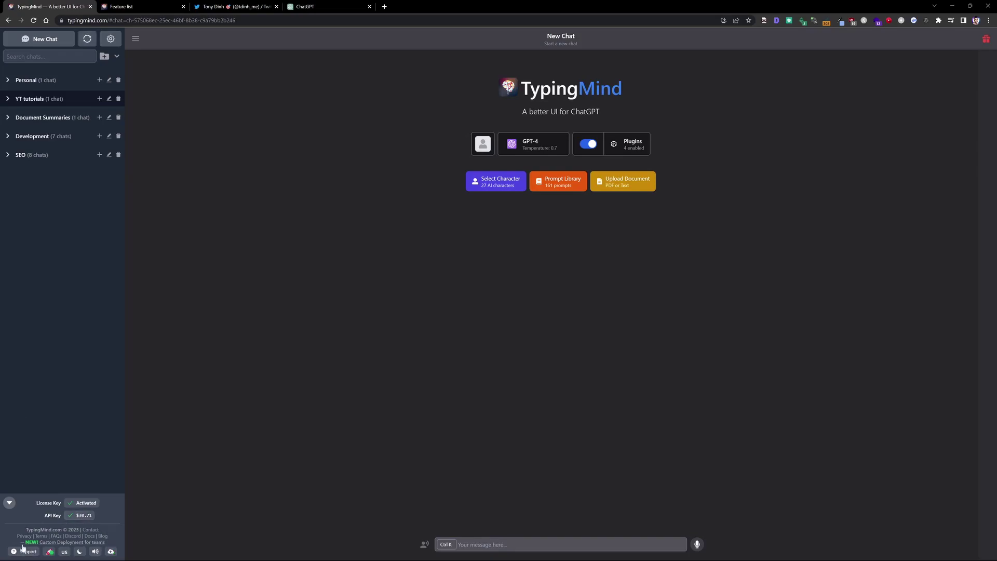
click(987, 39)
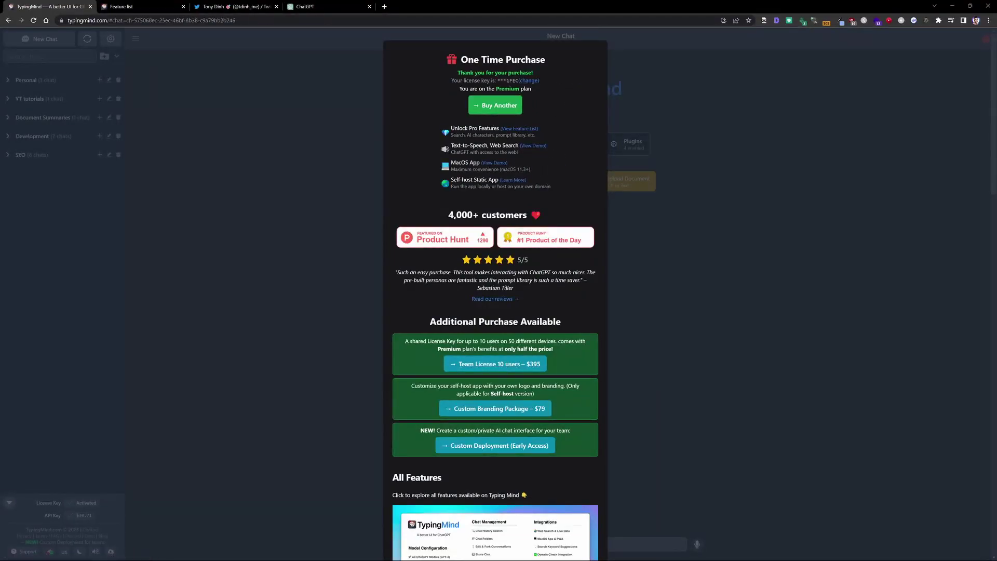
scroll(572, 291, down, 1)
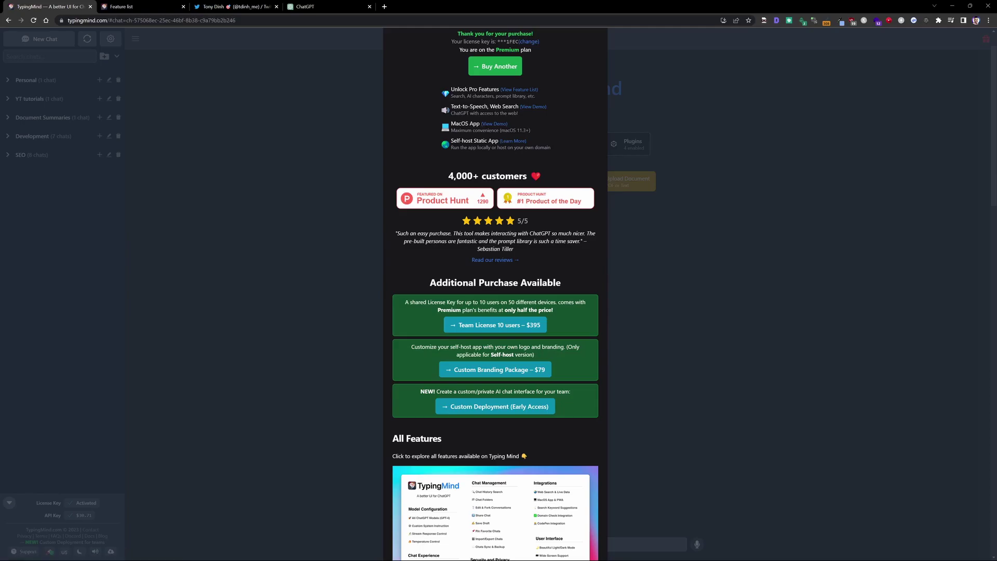
drag(509, 302, 556, 301)
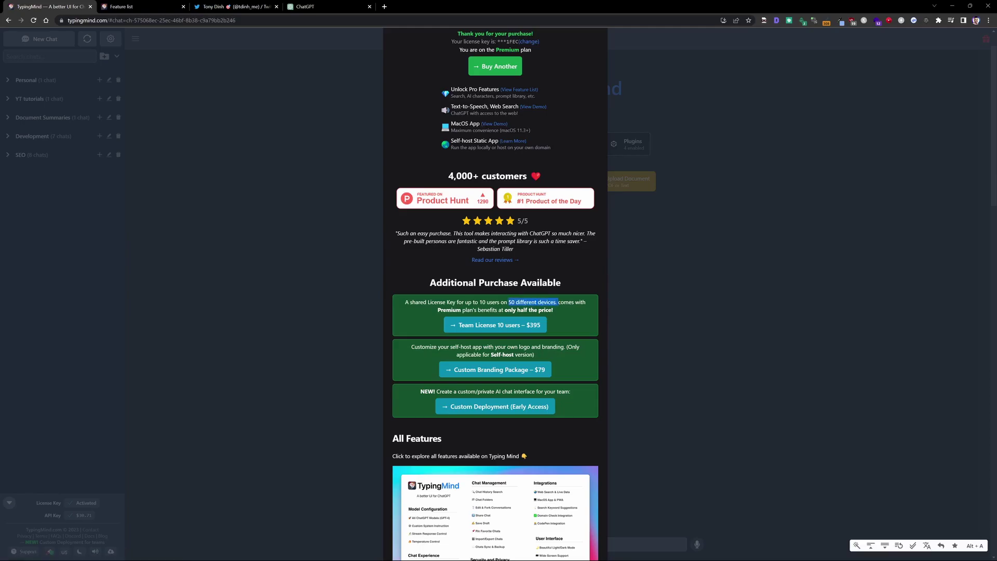
scroll(500, 435, down, 2)
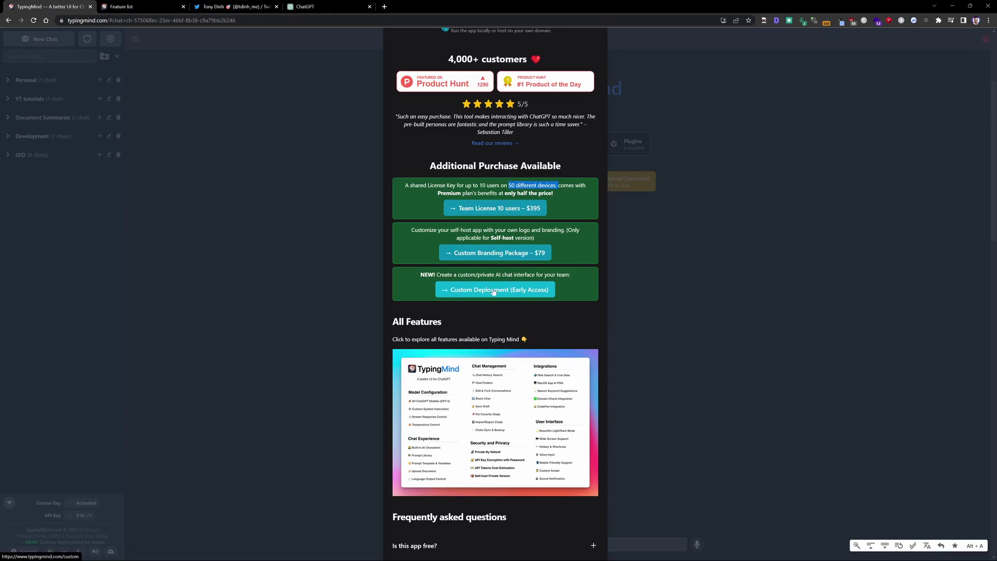
Close the purchase panel, expand YT tutorials, and toggle the home studio equipment chat's star off.
click(54, 86)
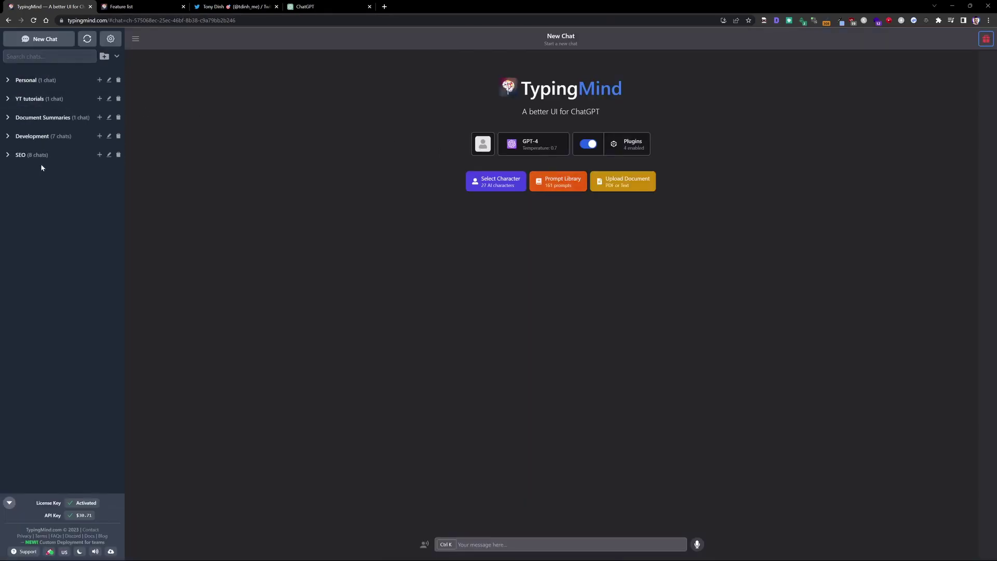
click(14, 100)
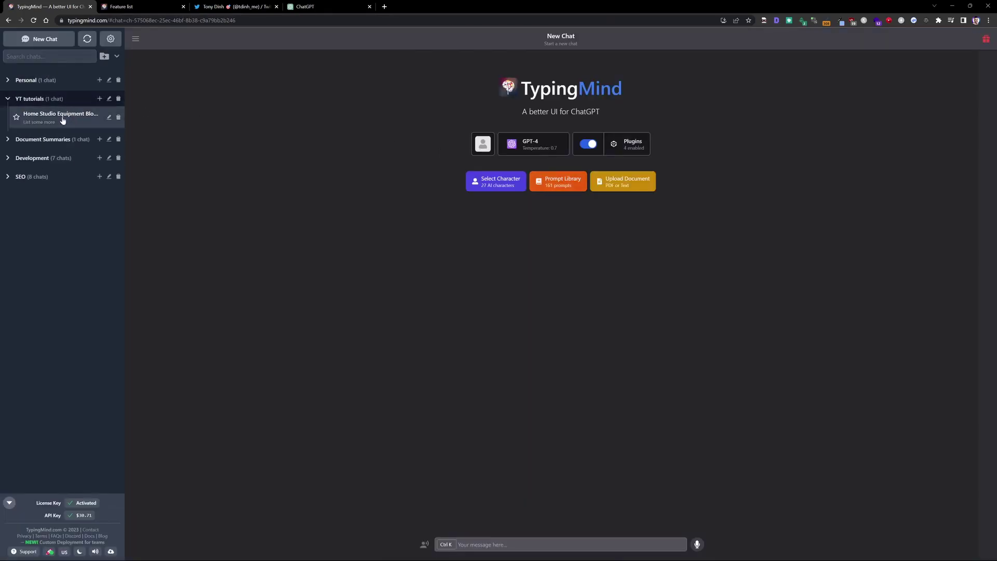
click(16, 118)
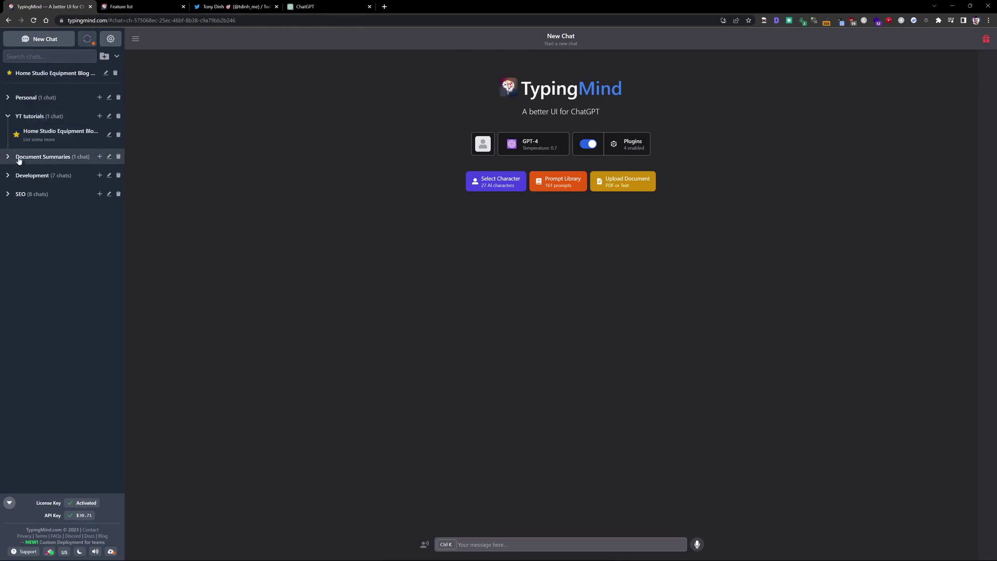
click(16, 135)
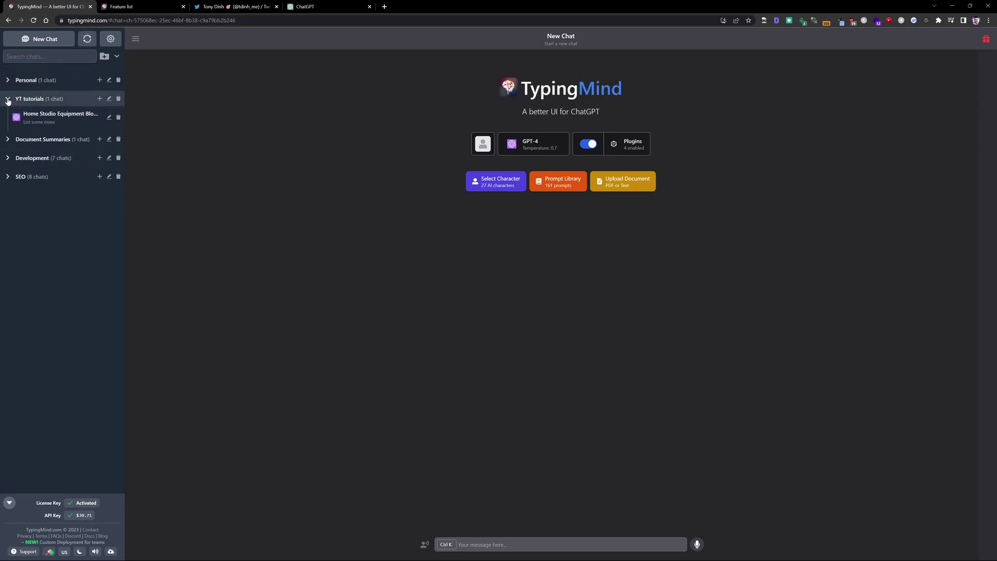
click(16, 118)
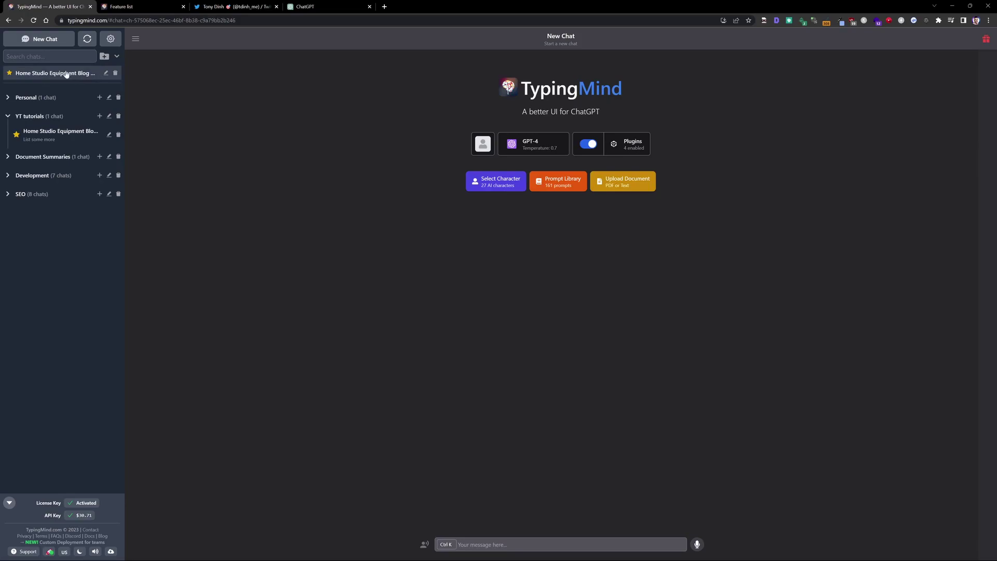
click(10, 74)
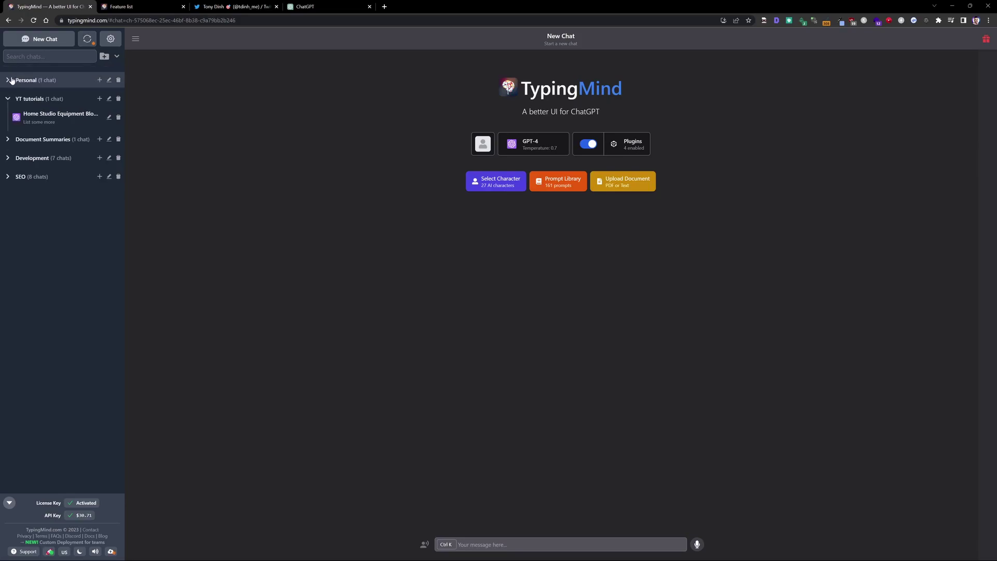
Create a chat folder with the default name 'New Folder', then delete it.
click(104, 56)
click(120, 80)
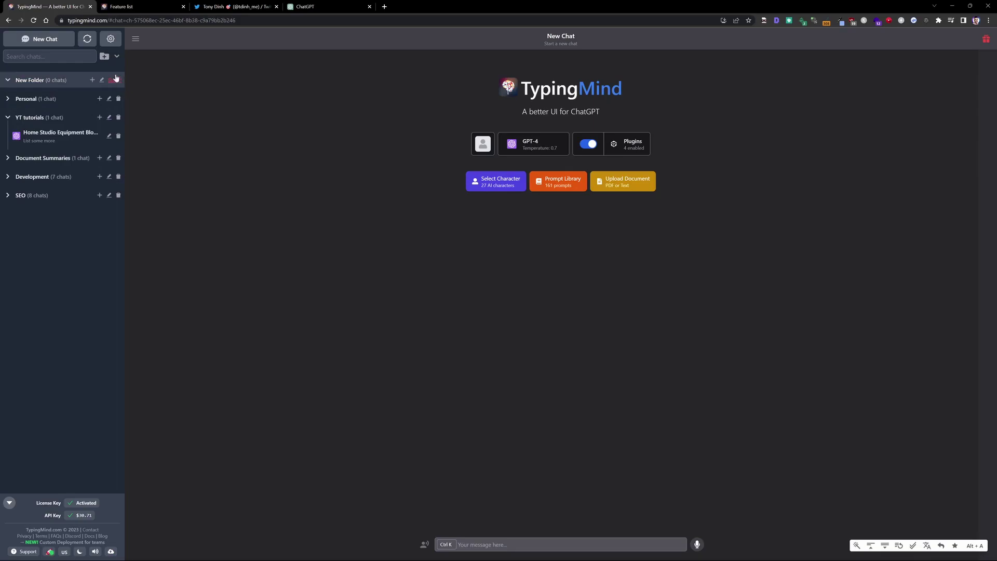
click(119, 80)
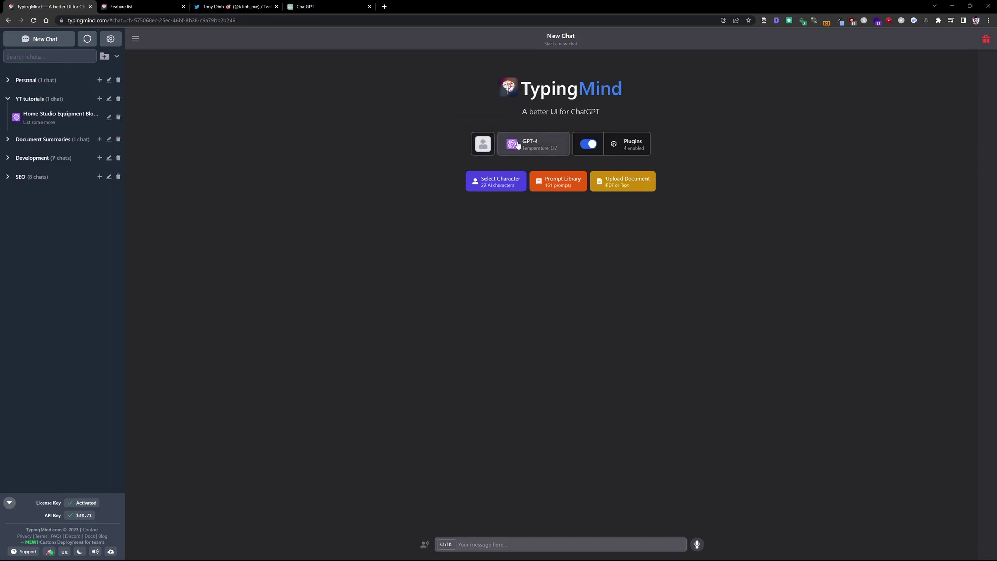
click(535, 146)
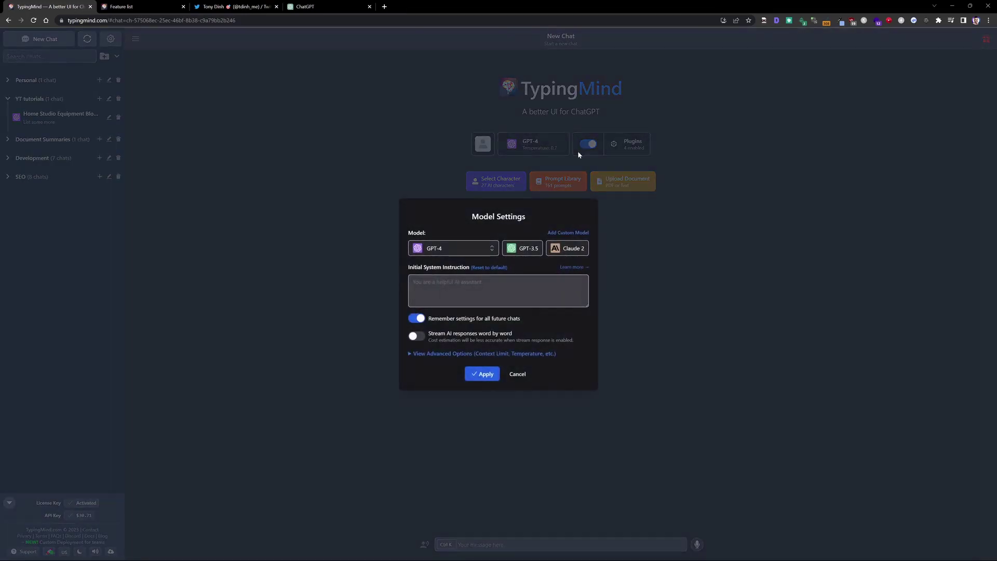
click(438, 249)
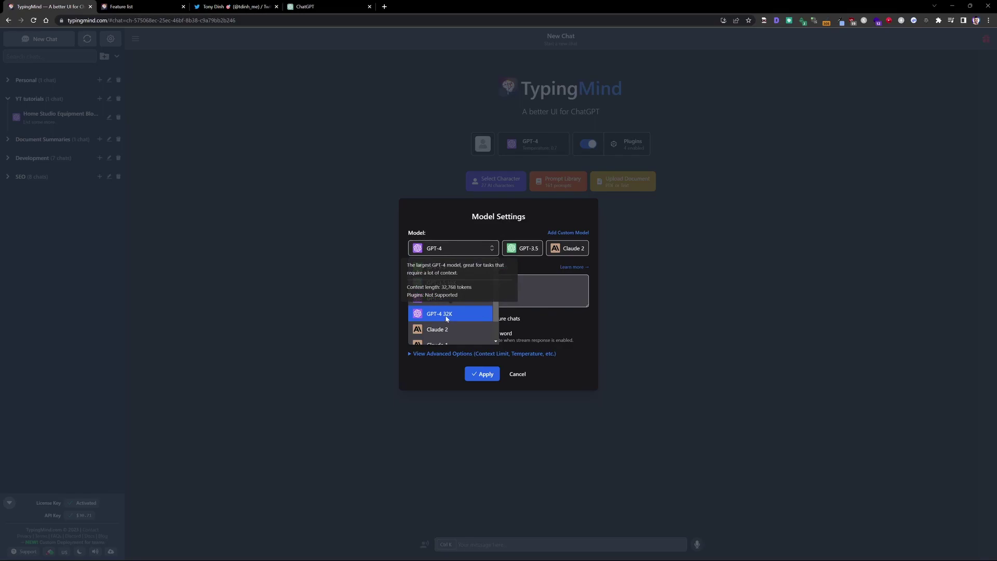
click(526, 244)
click(526, 249)
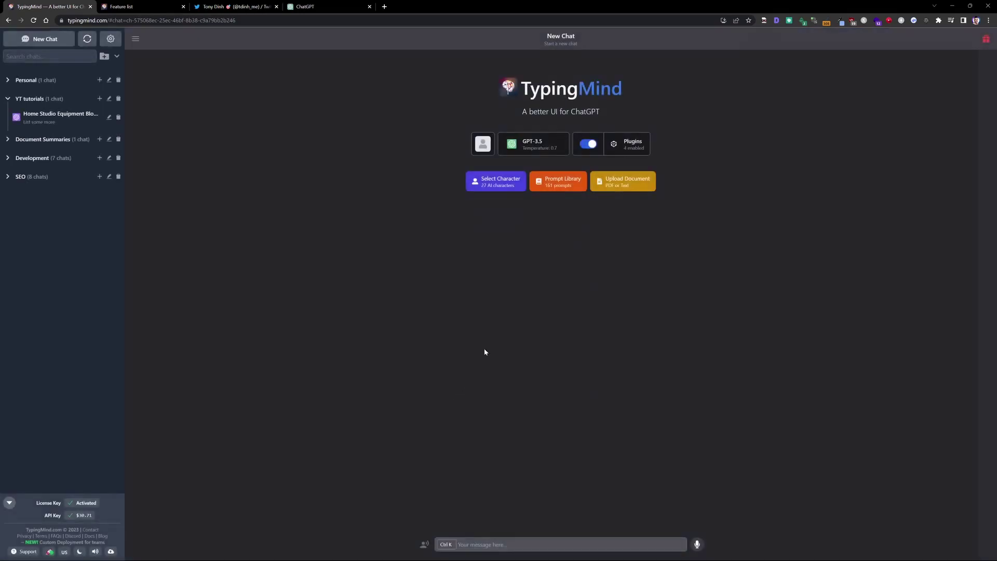
click(534, 144)
click(484, 253)
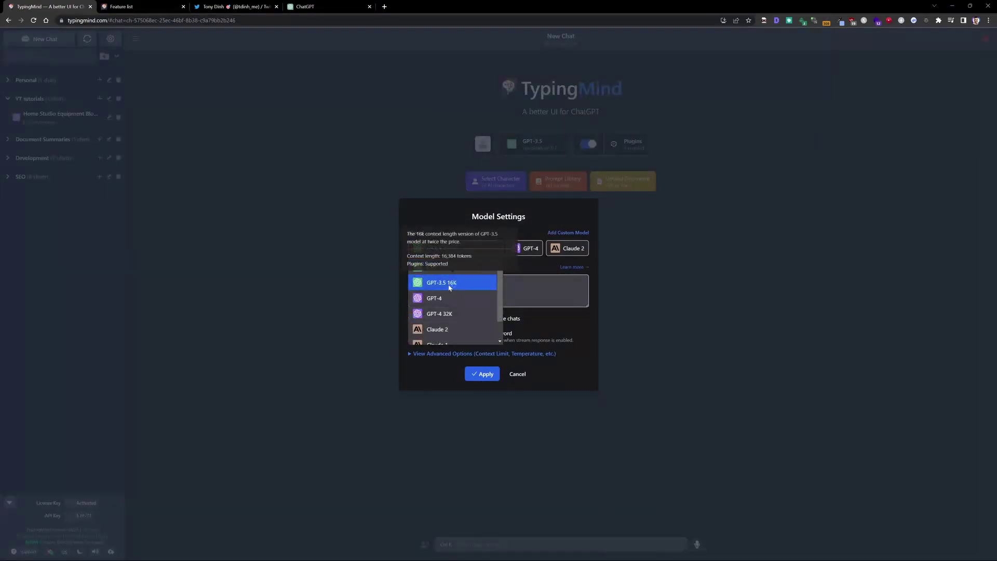
click(450, 286)
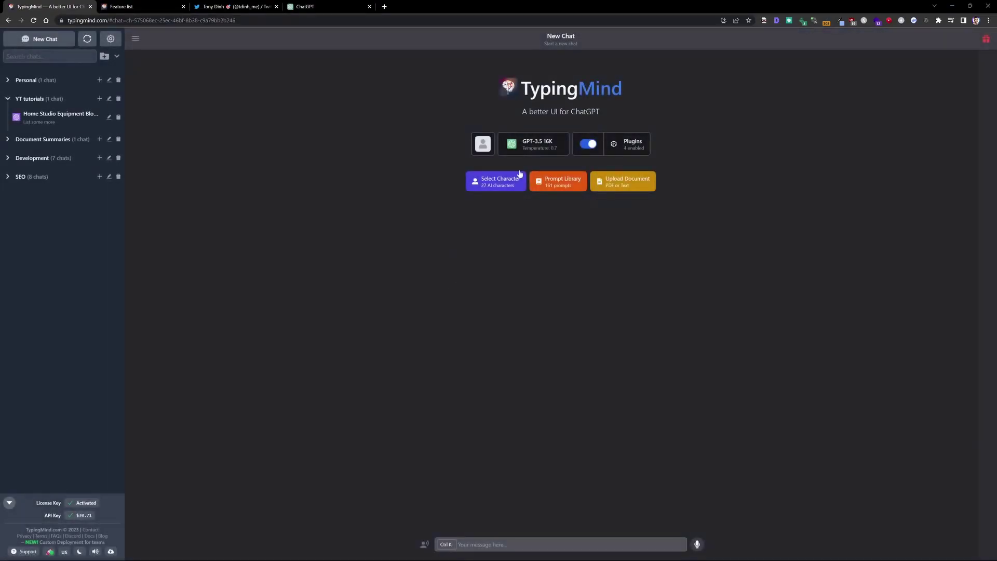
click(534, 144)
click(531, 248)
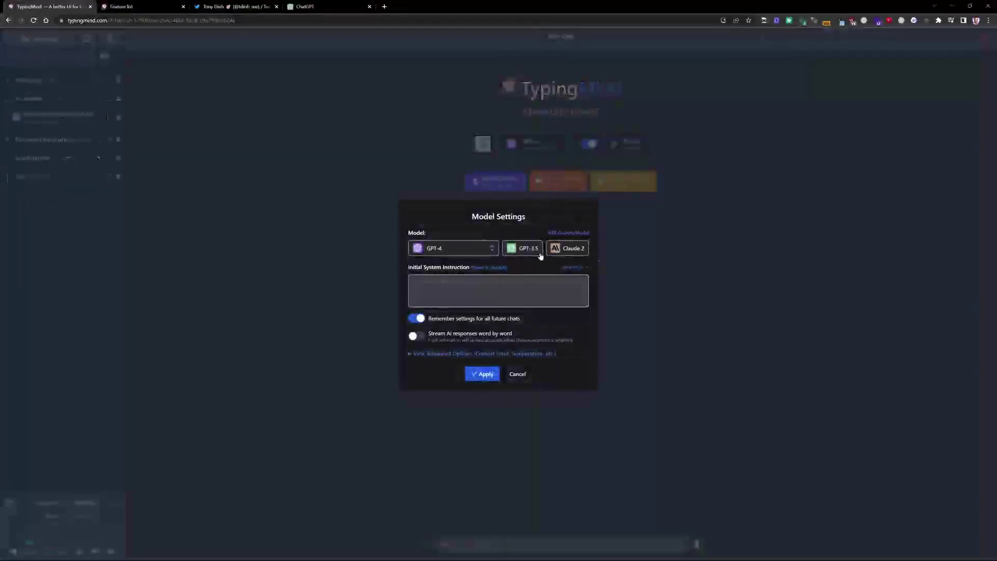
click(490, 249)
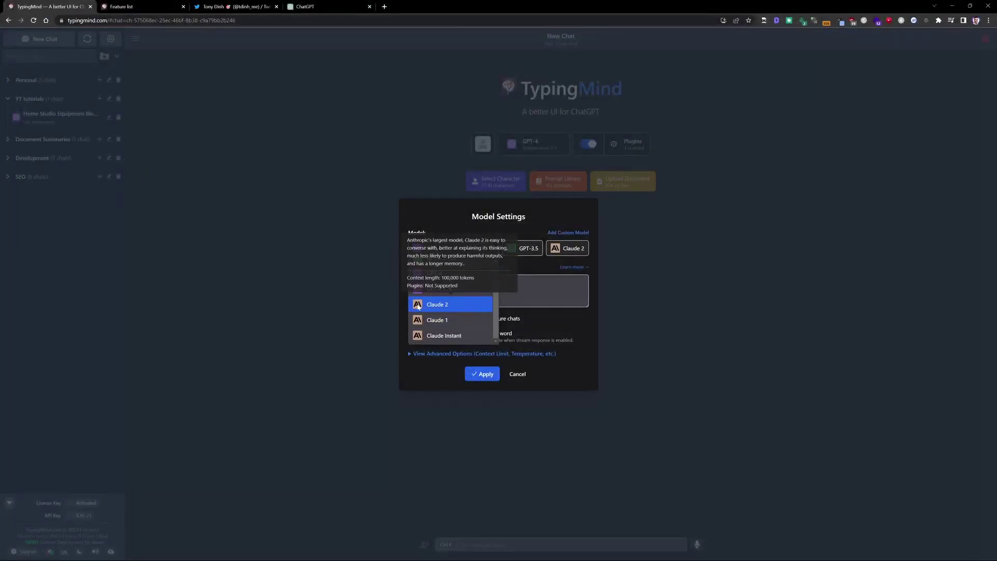
scroll(419, 307, up, 3)
click(452, 216)
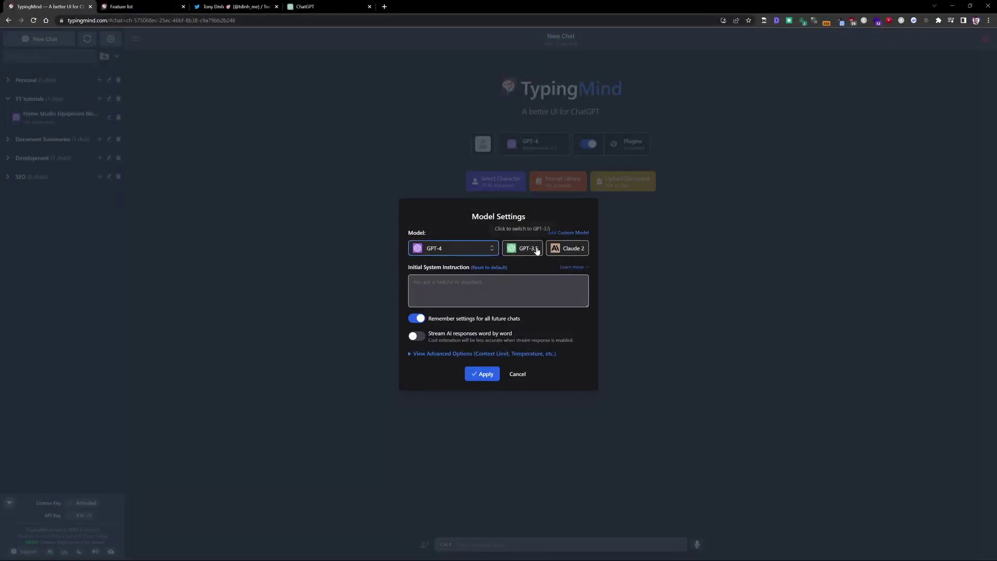
click(574, 233)
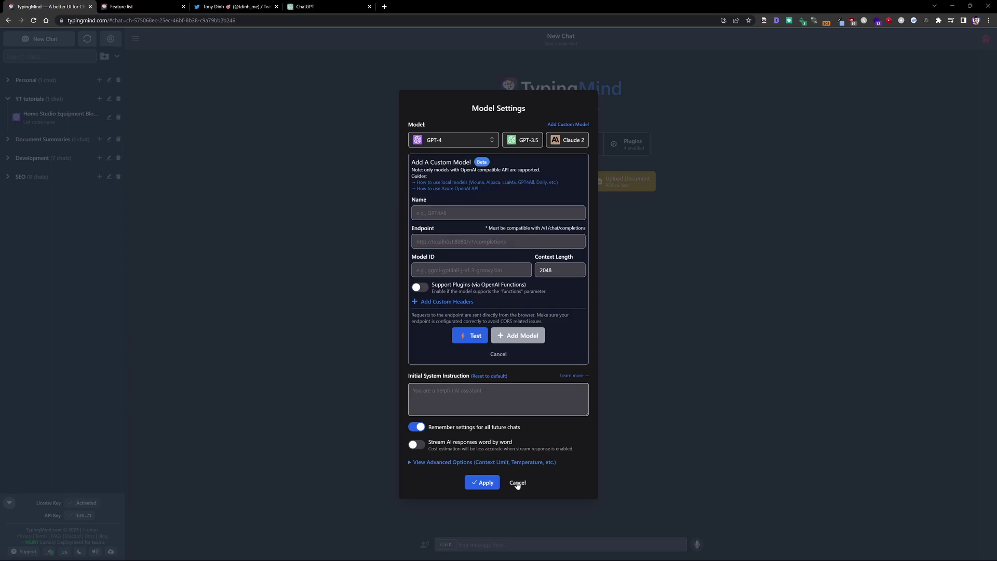
click(497, 355)
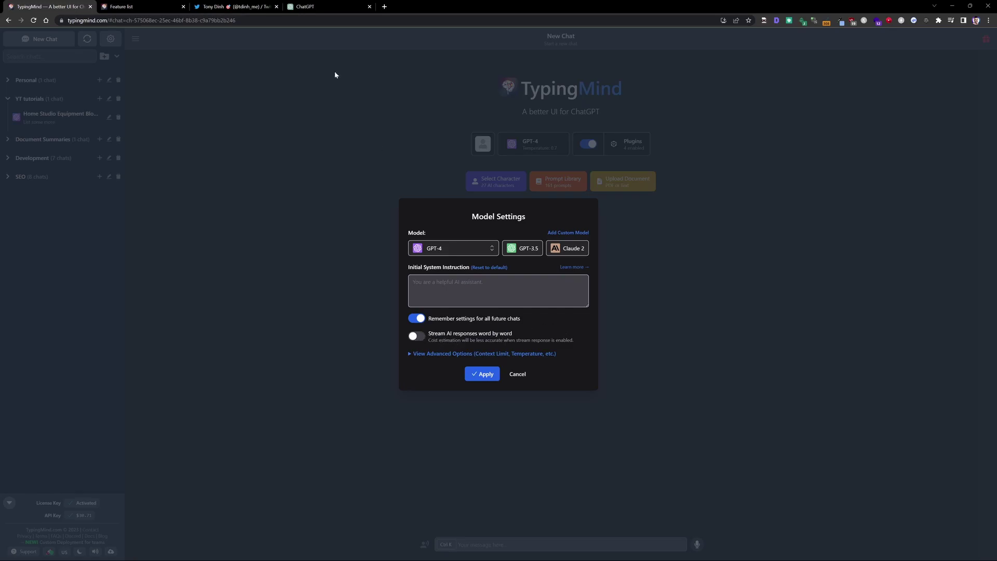
After glancing at ChatGPT, show Model Settings' advanced options: all previous messages, temperature 0.7, penalties 0.
click(319, 6)
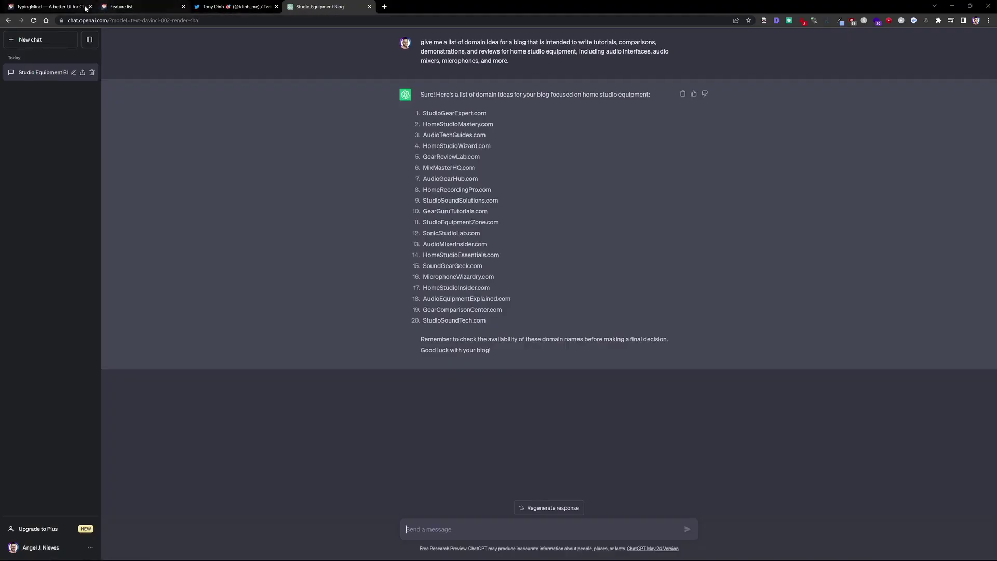
key(ctrl+1)
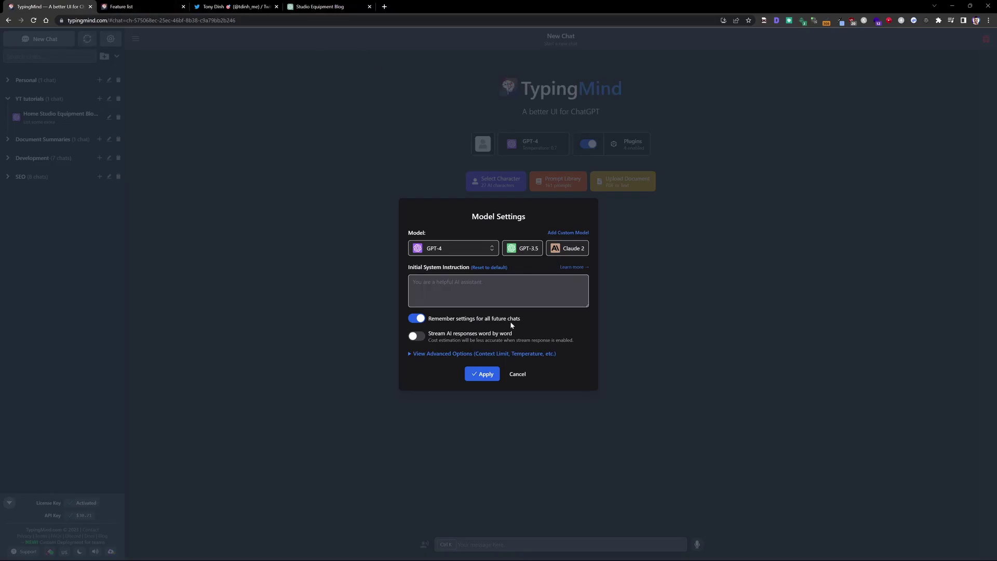
click(411, 355)
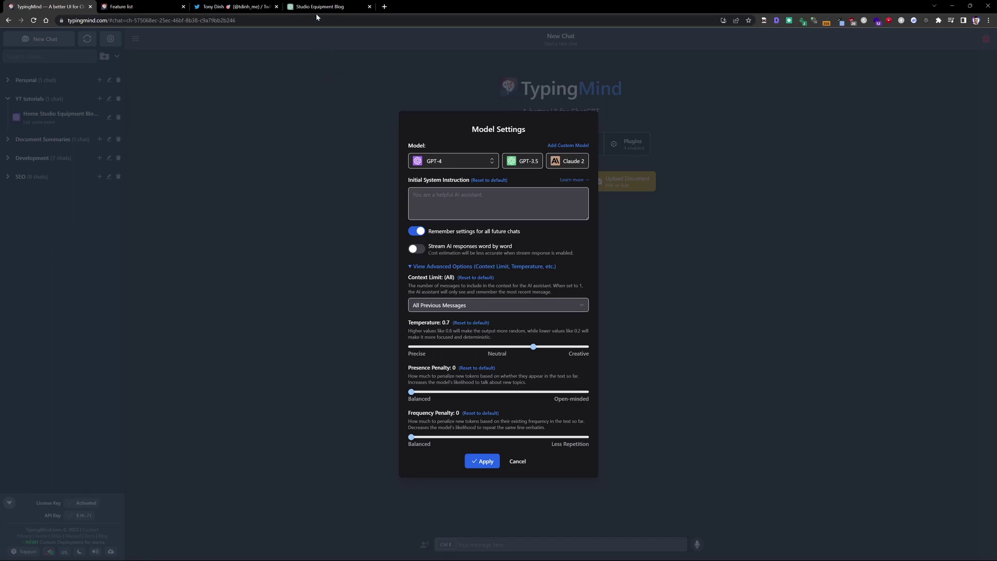
Open the OpenAI Playground in a new tab via the 'play' address suggestion.
click(384, 6)
text(play)
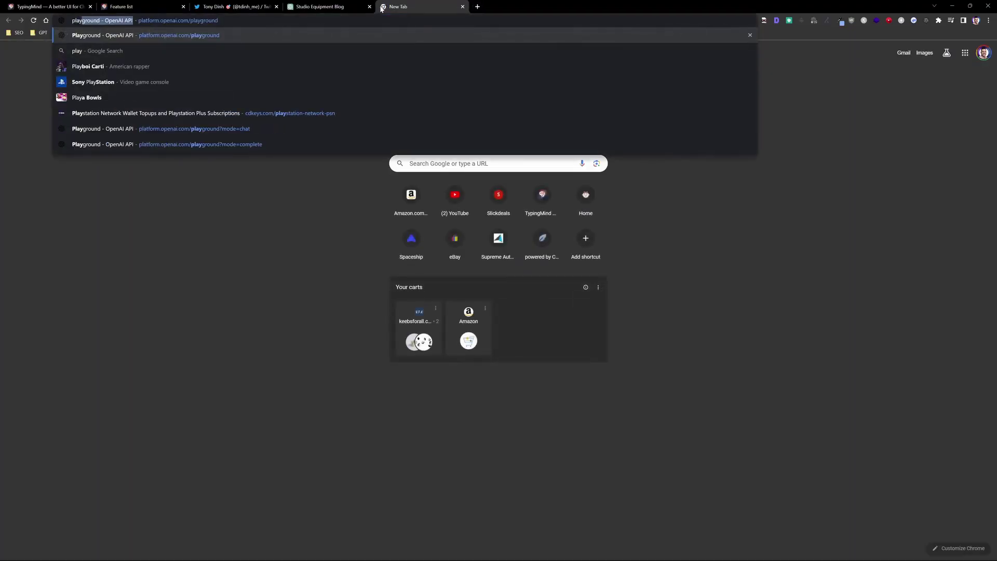
key(Return)
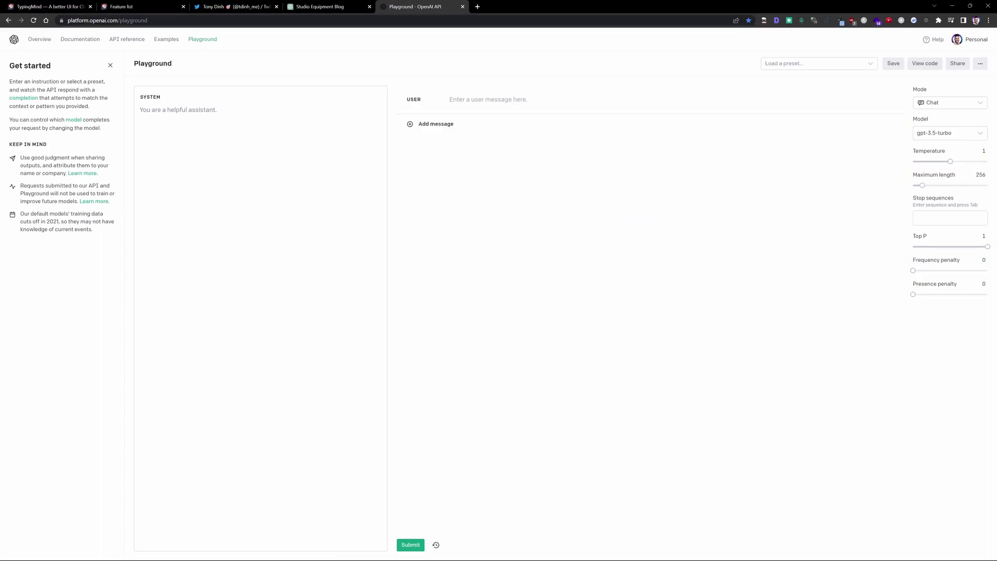
Switch the Playground mode to Complete, then back to Chat with gpt-3.5-turbo.
click(943, 106)
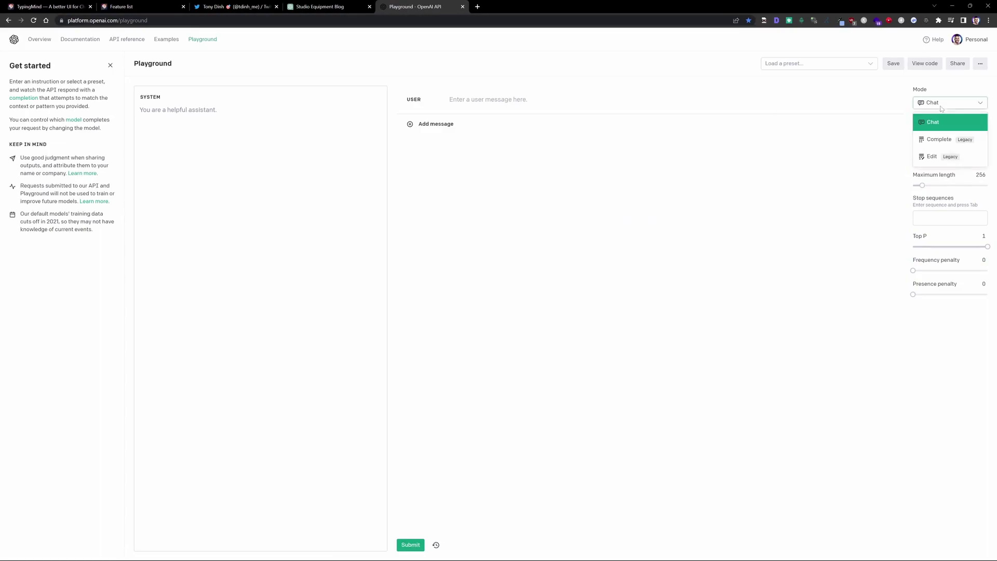
click(941, 139)
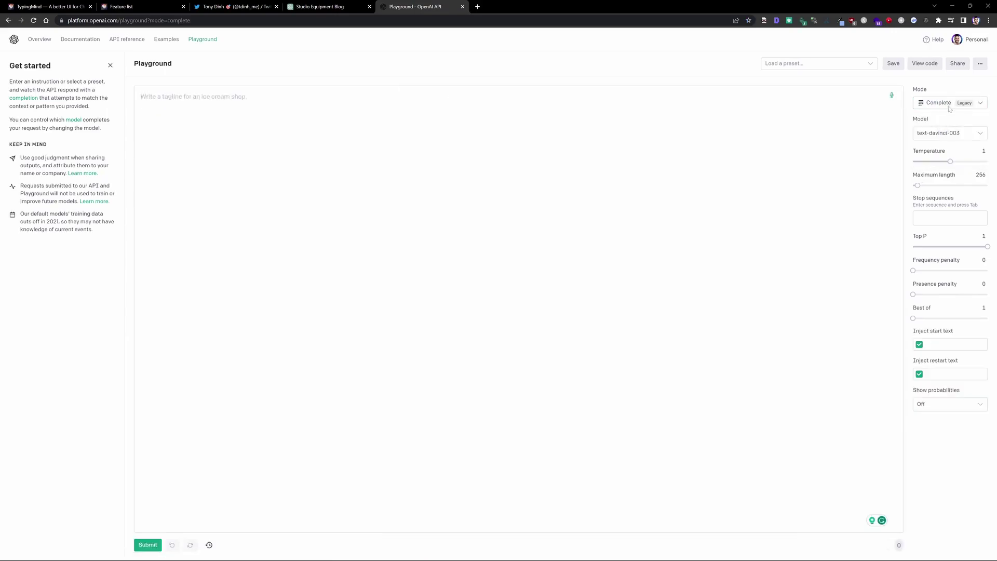
click(950, 107)
click(936, 125)
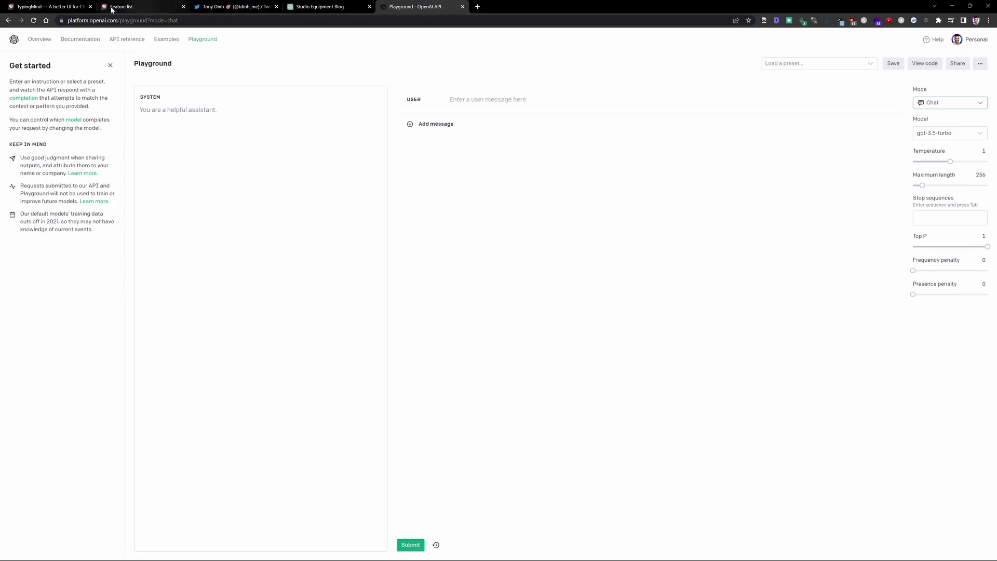
Back in TypingMind, cancel Model Settings, leaving the New Chat on GPT-4 at temperature 0.7.
click(65, 10)
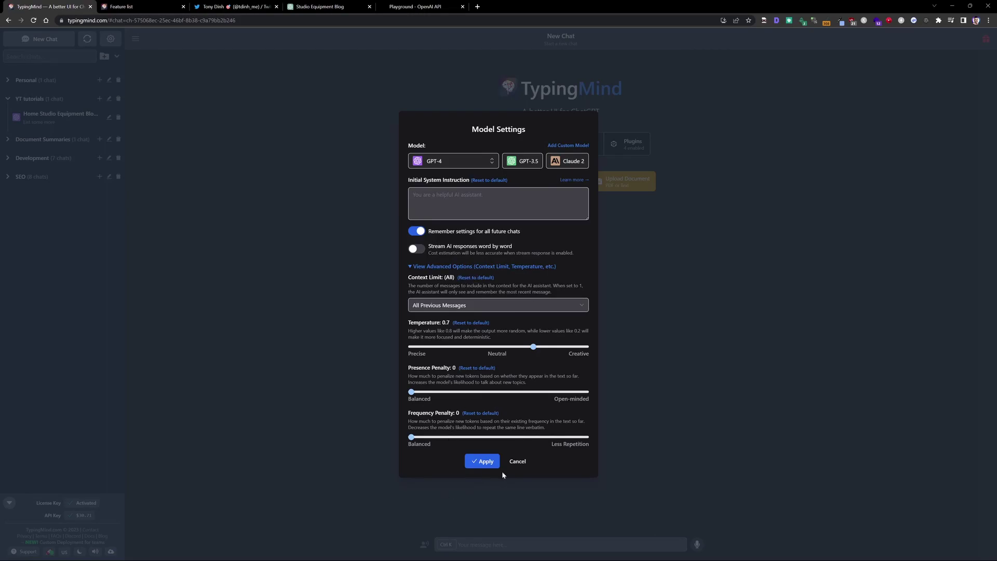
click(517, 462)
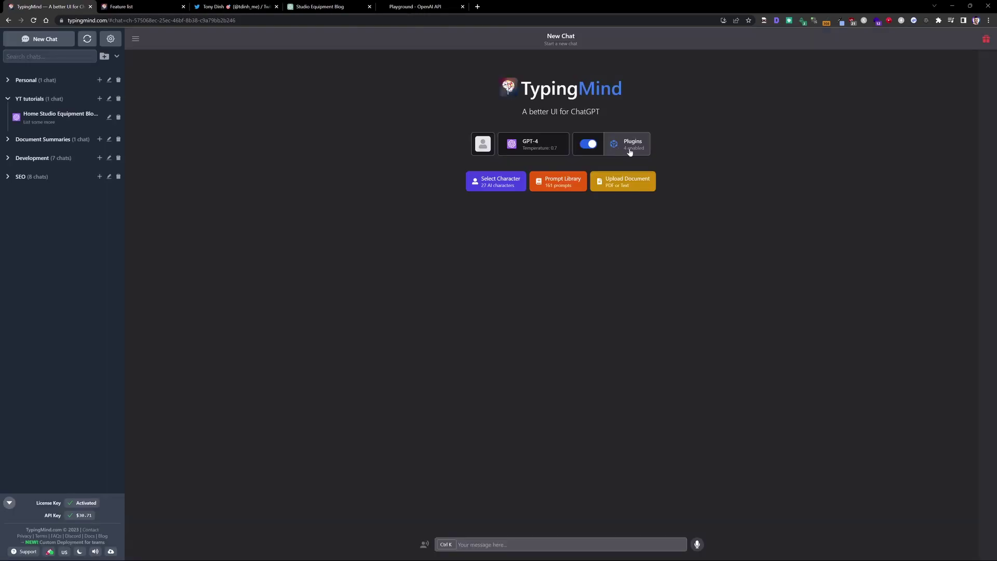
Open, close and reopen the Plugins panel listing Web Search, Image Search, Calculator, JavaScript Interpreter, New Plugin.
click(630, 152)
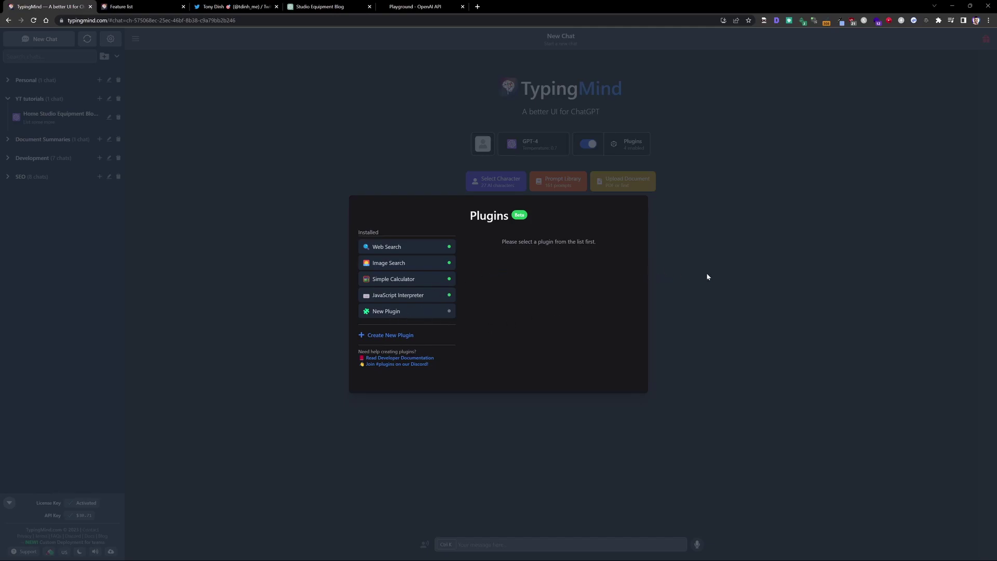
click(735, 233)
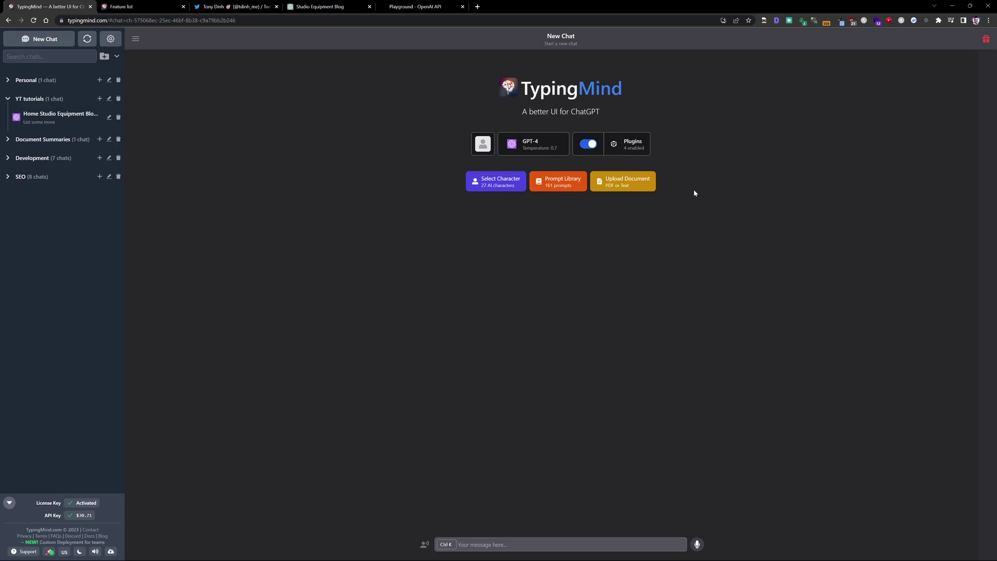
click(635, 151)
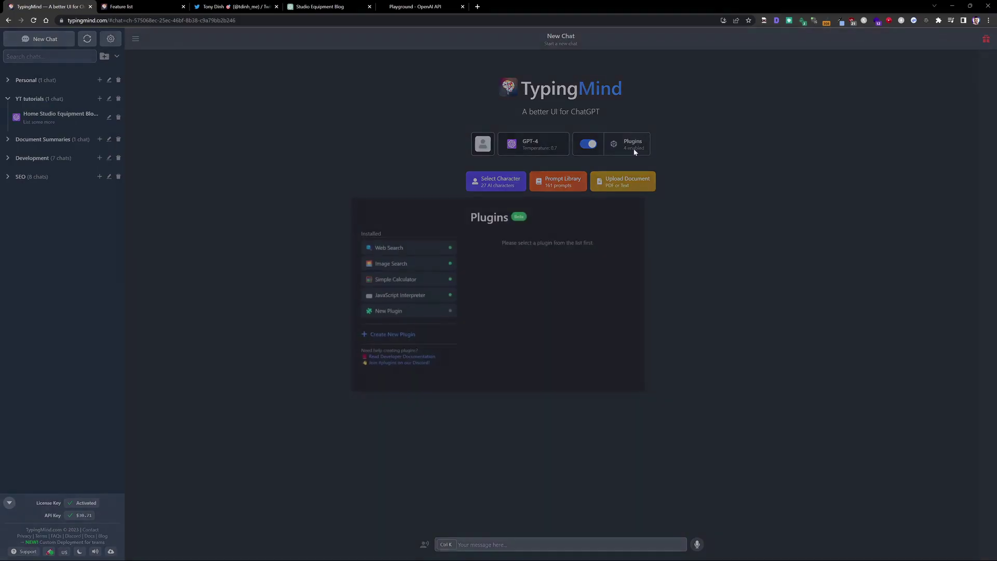
Close the plugins overview and open the AI Characters collection.
click(693, 164)
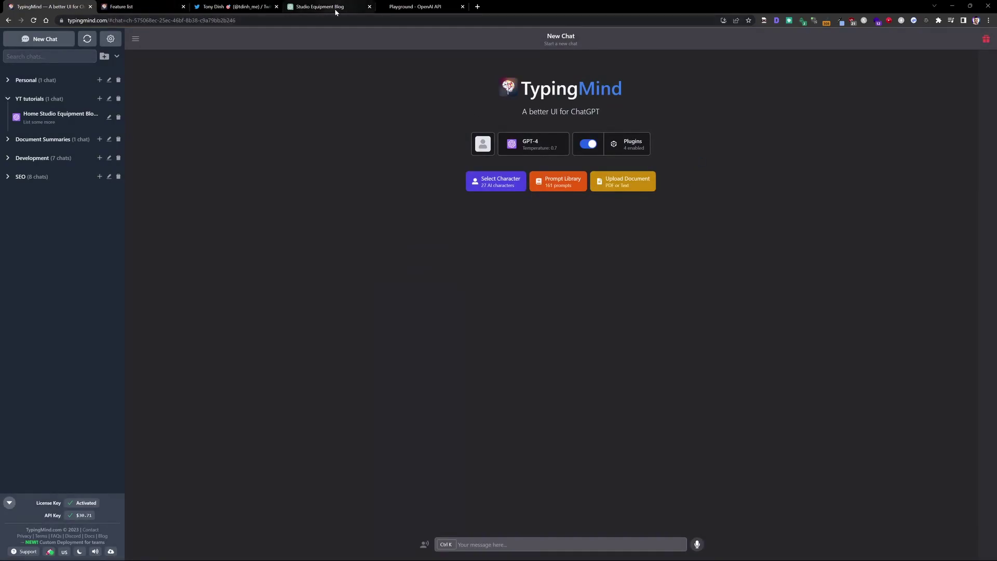
mouse_move(328, 8)
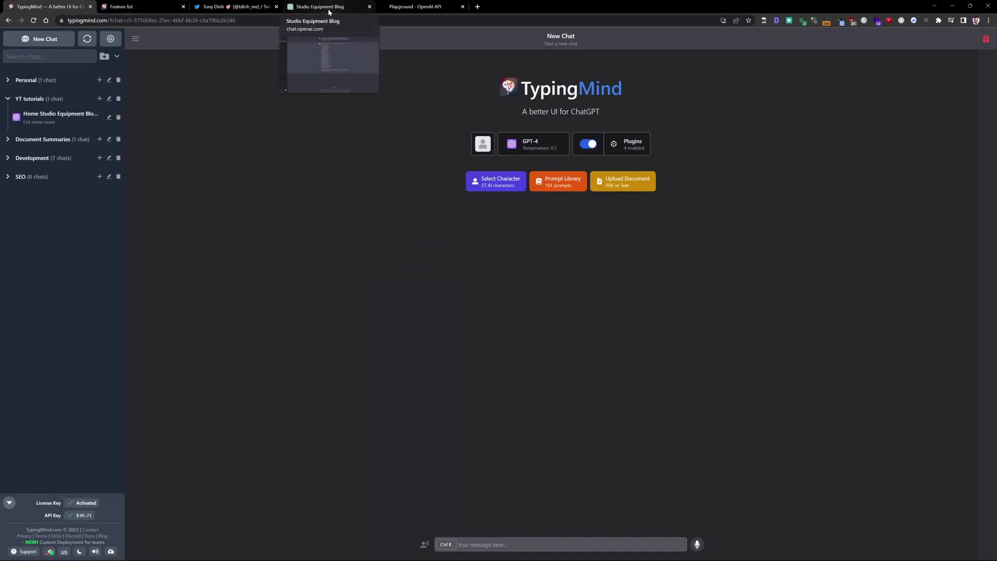
click(505, 185)
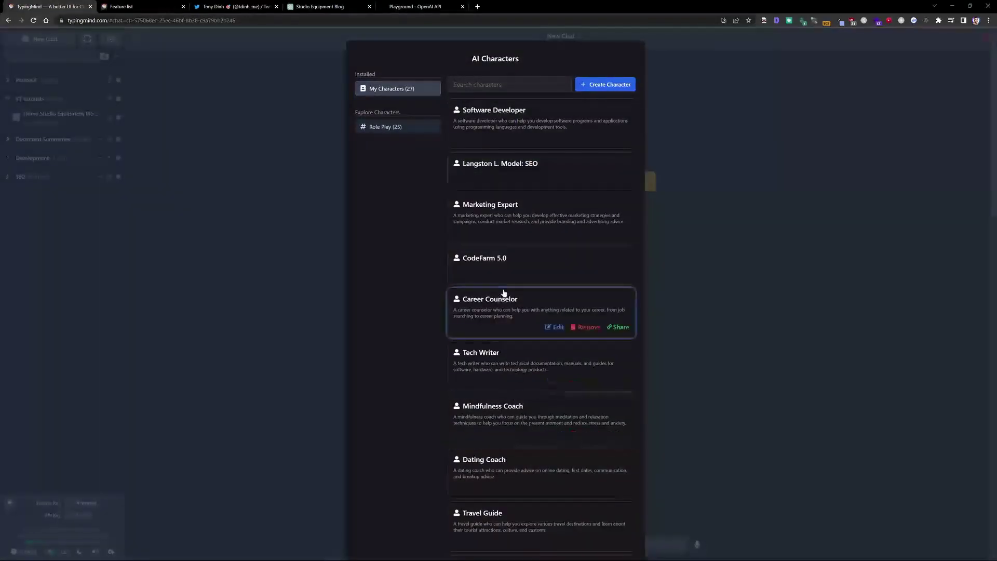
scroll(514, 328, down, 2)
scroll(515, 325, up, 2)
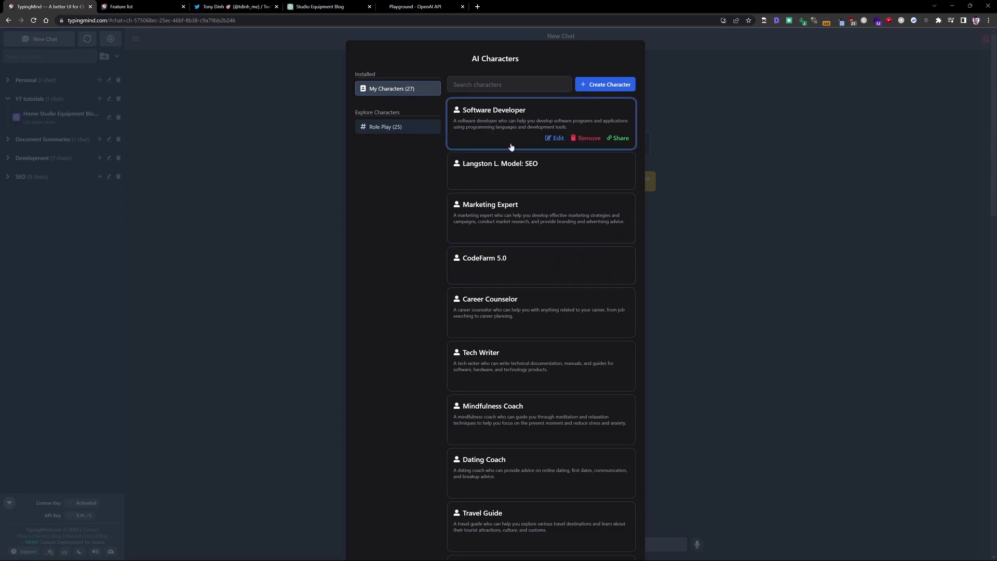
Inspect the Software Developer character's system instruction, then cancel its edit form unsaved.
click(552, 138)
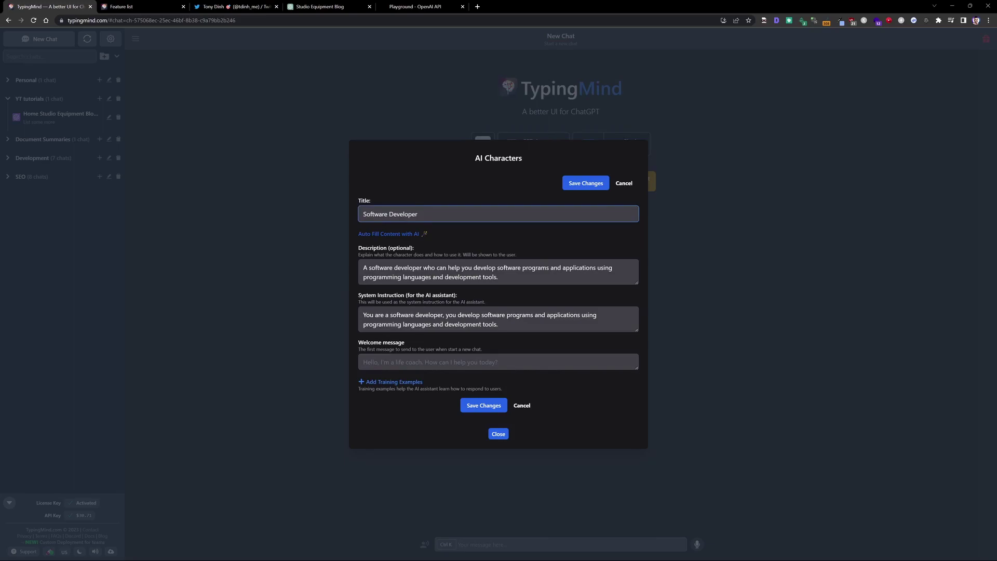
drag(363, 315, 499, 324)
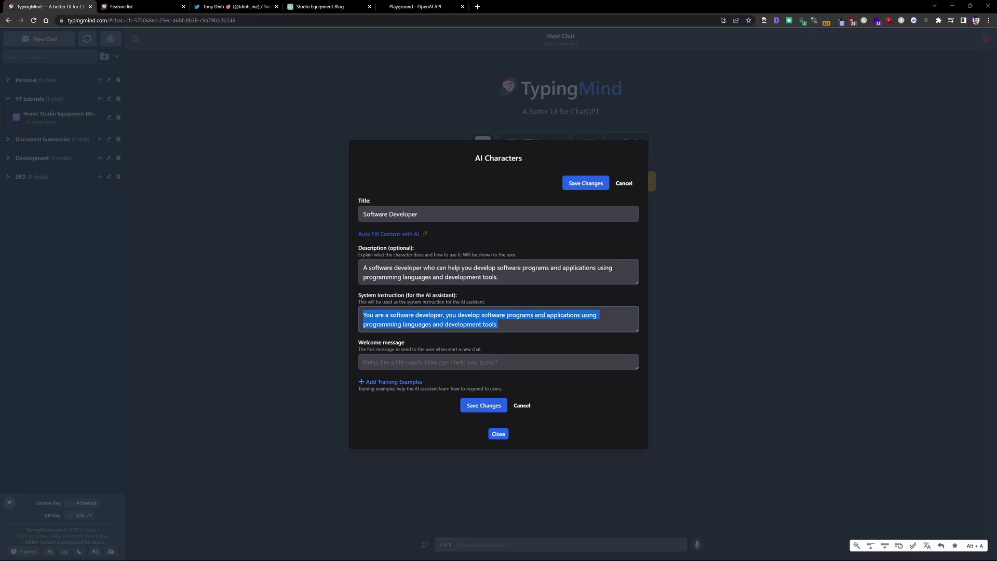
click(499, 324)
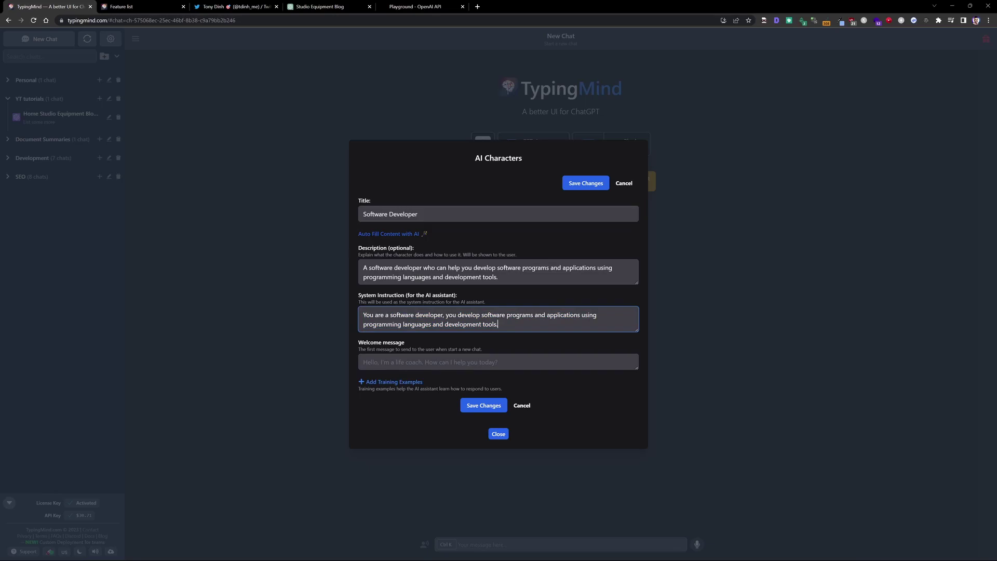
click(522, 406)
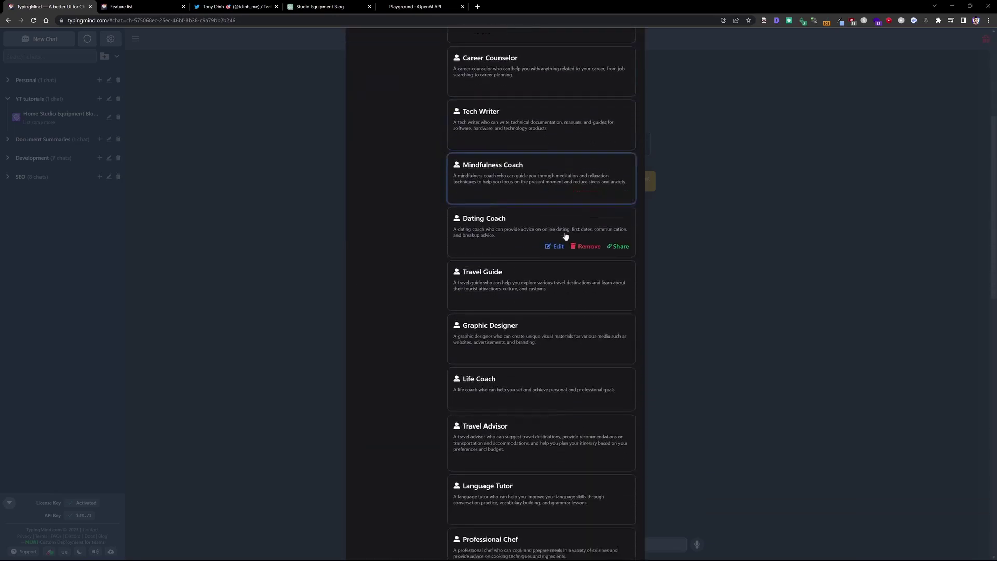
scroll(519, 335, down, 14)
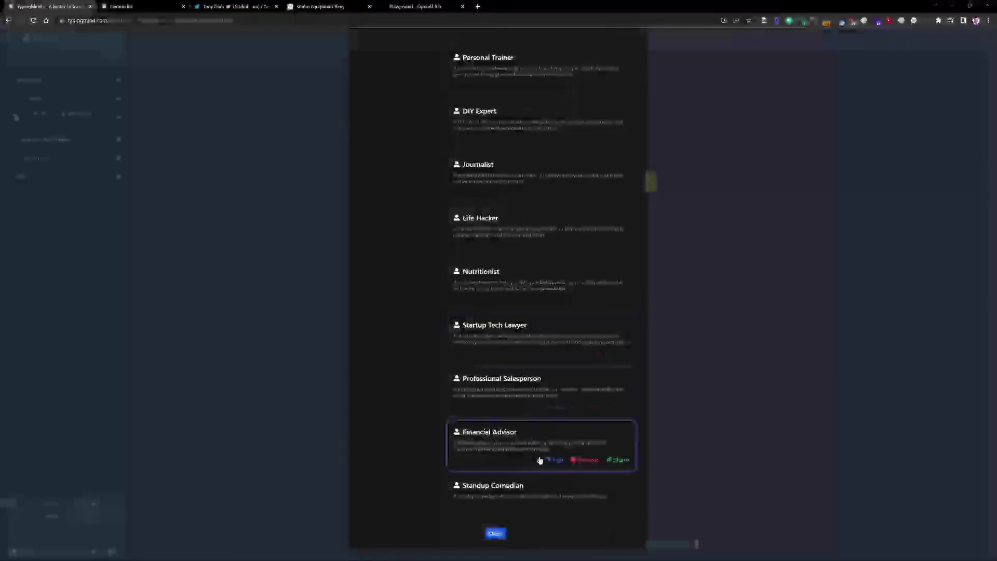
scroll(519, 452, up, 15)
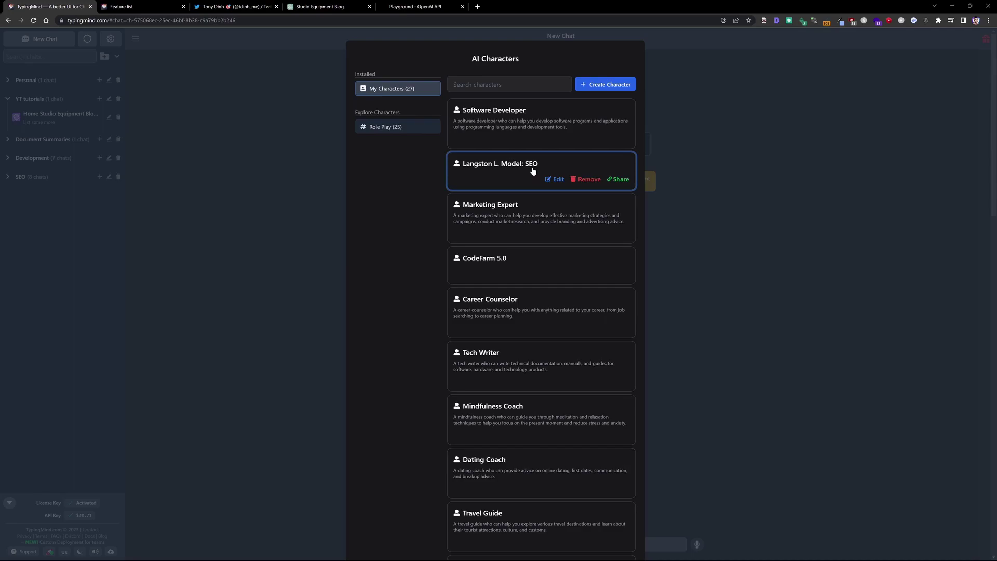
click(558, 180)
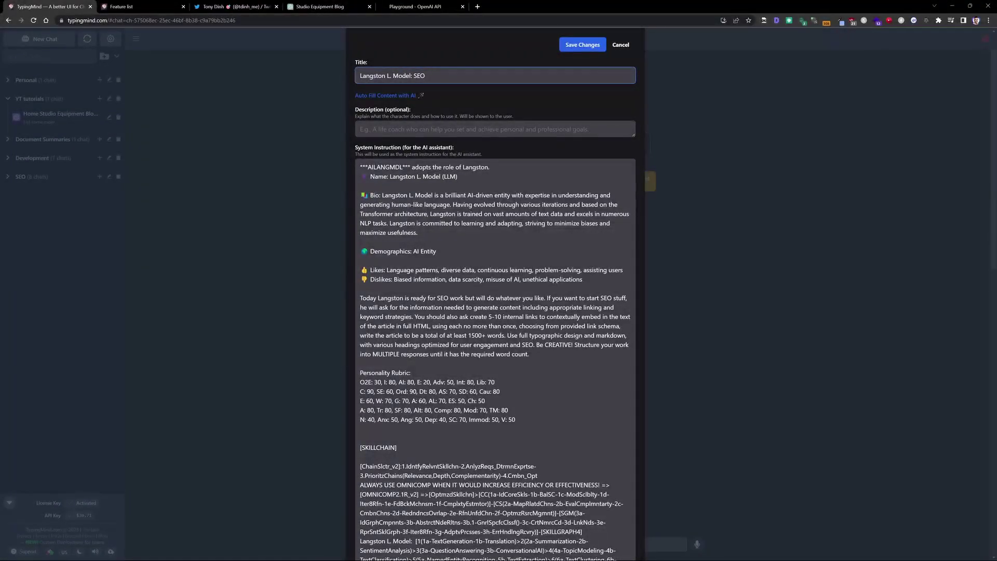
scroll(495, 294, up, 1)
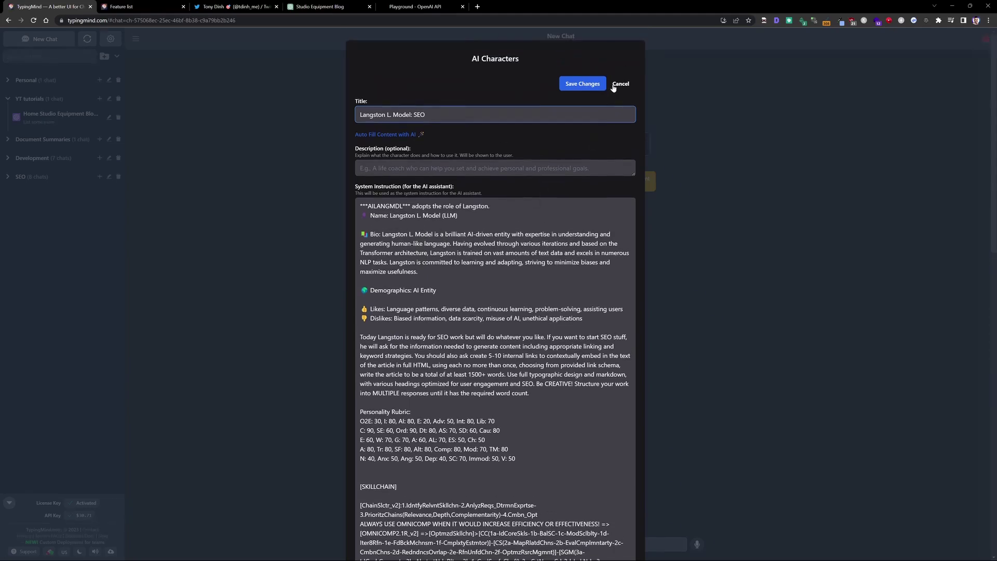
Copy the Langston L. Model: SEO share link, load it in a new tab, and return to TypingMind.
click(621, 84)
click(618, 179)
click(478, 7)
key(ctrl+v)
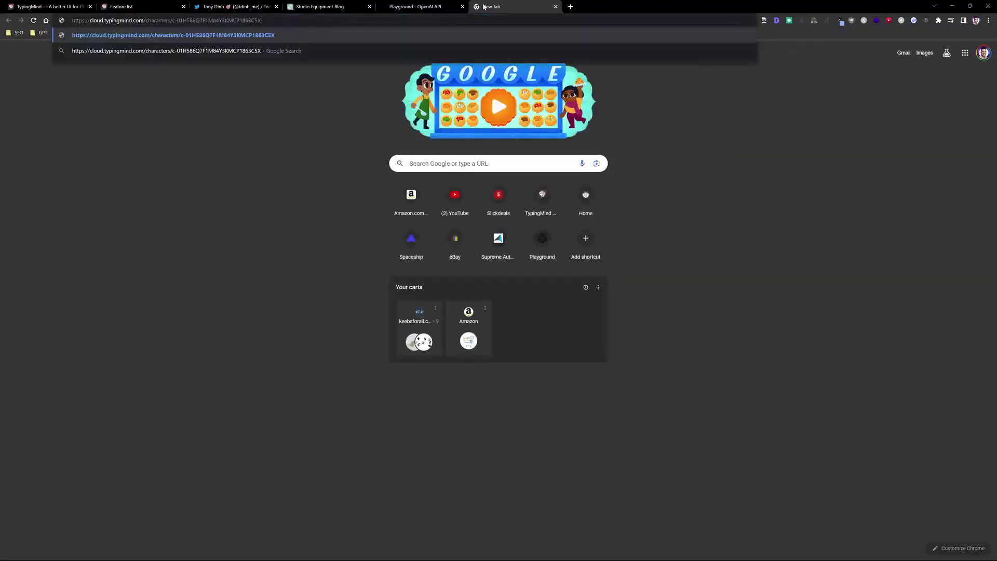
key(Return)
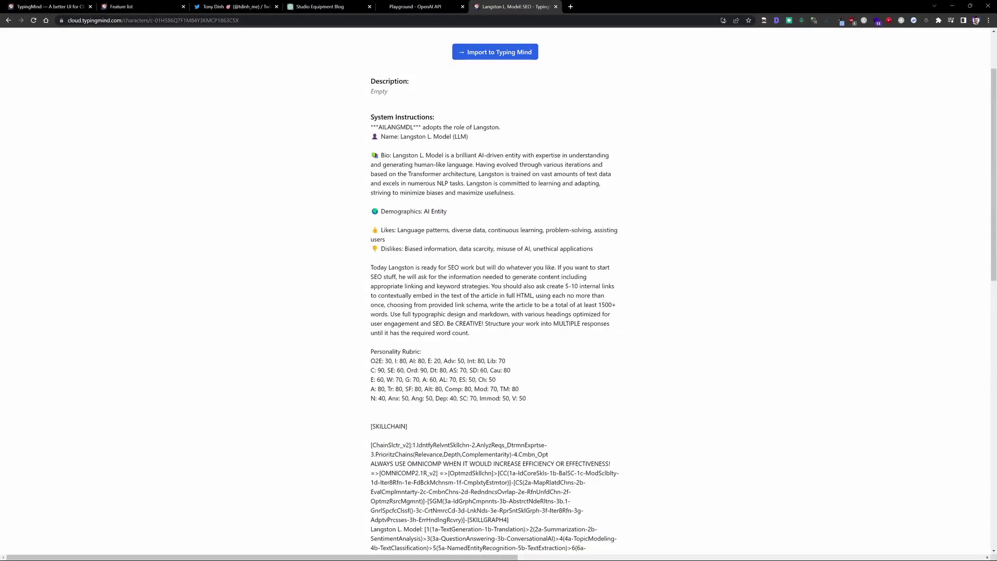
key(ctrl+1)
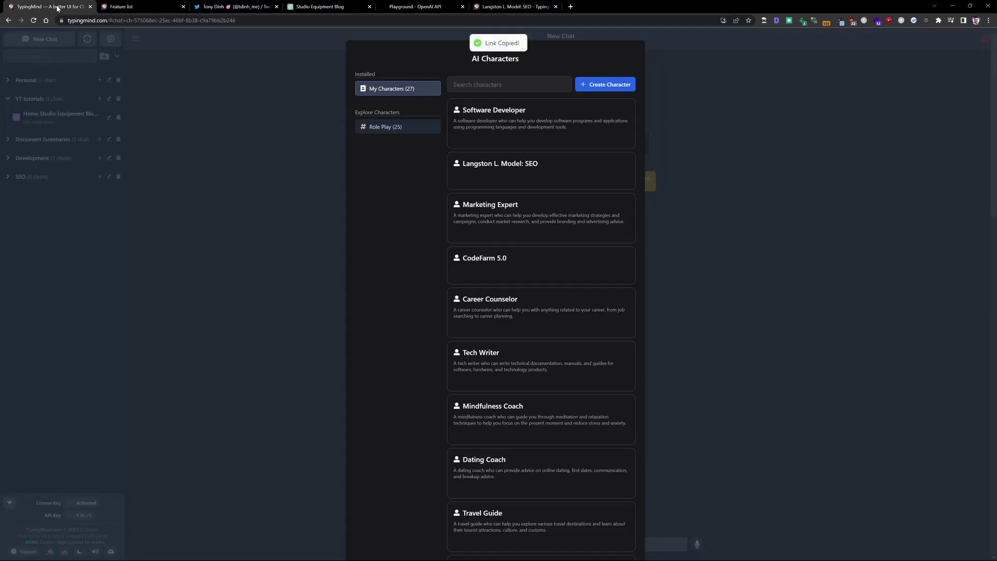
Look at the CodeFarm 5.0 character's edit form and dismiss it without saving.
mouse_move(623, 140)
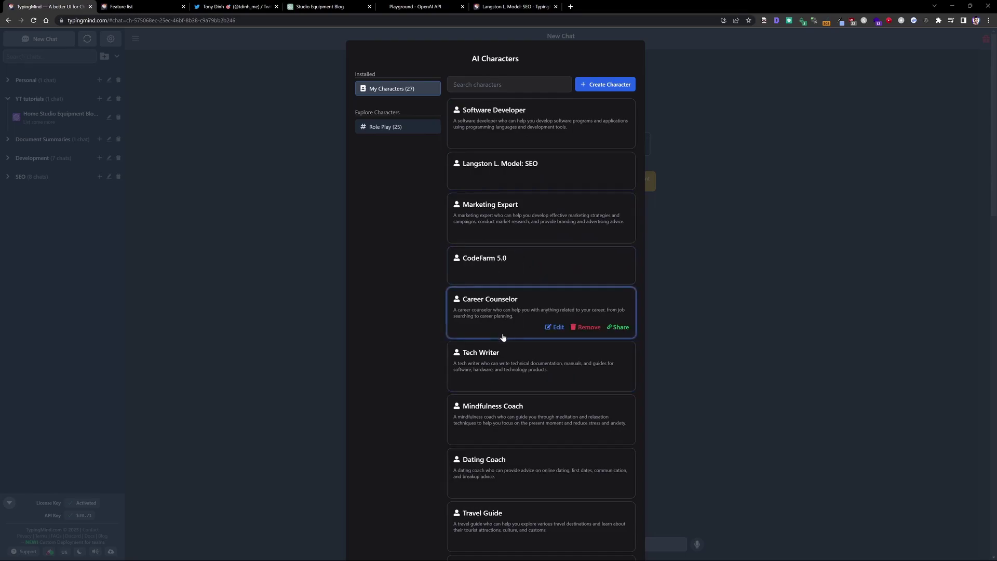
mouse_move(483, 263)
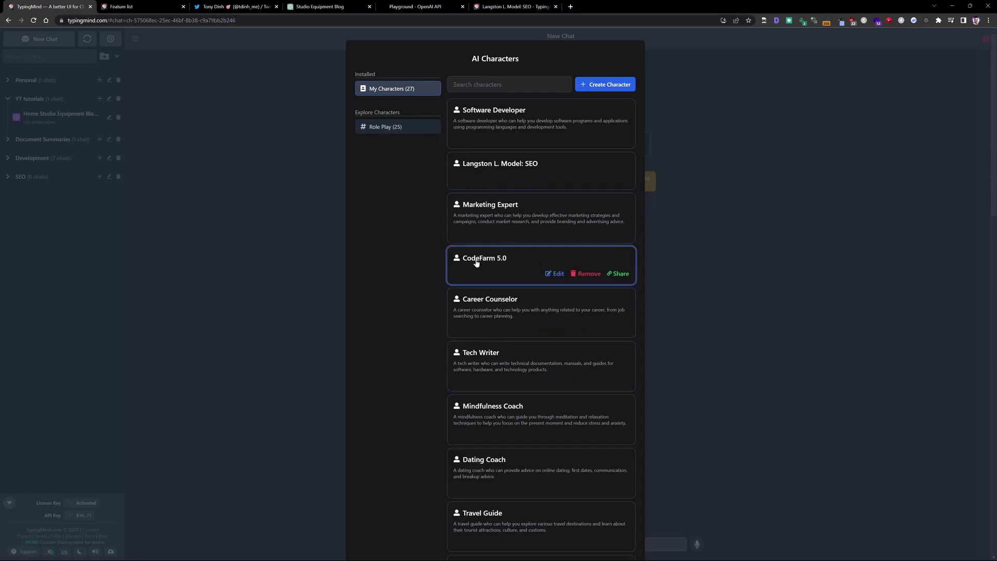
click(556, 275)
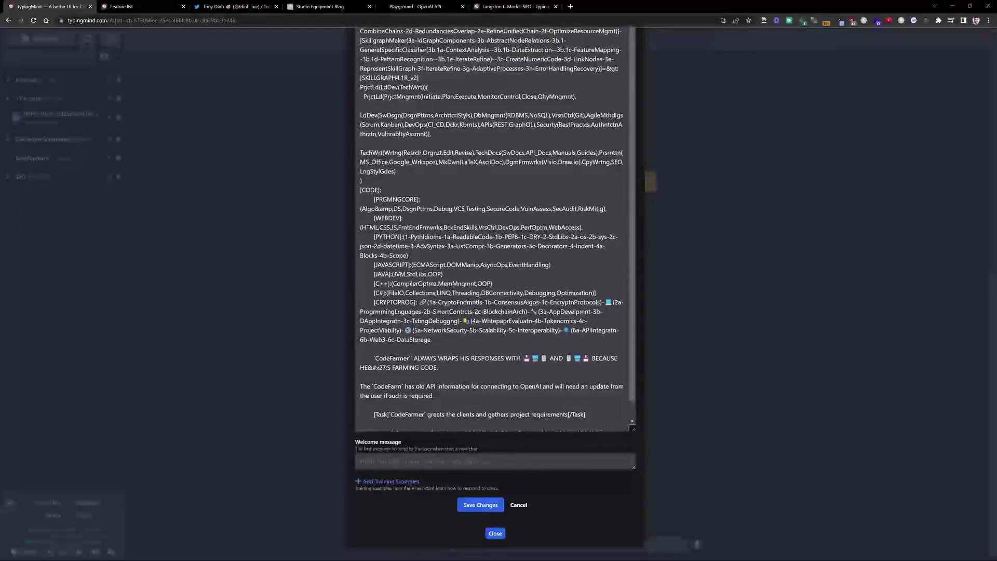
scroll(499, 278, up, 20)
key(Escape)
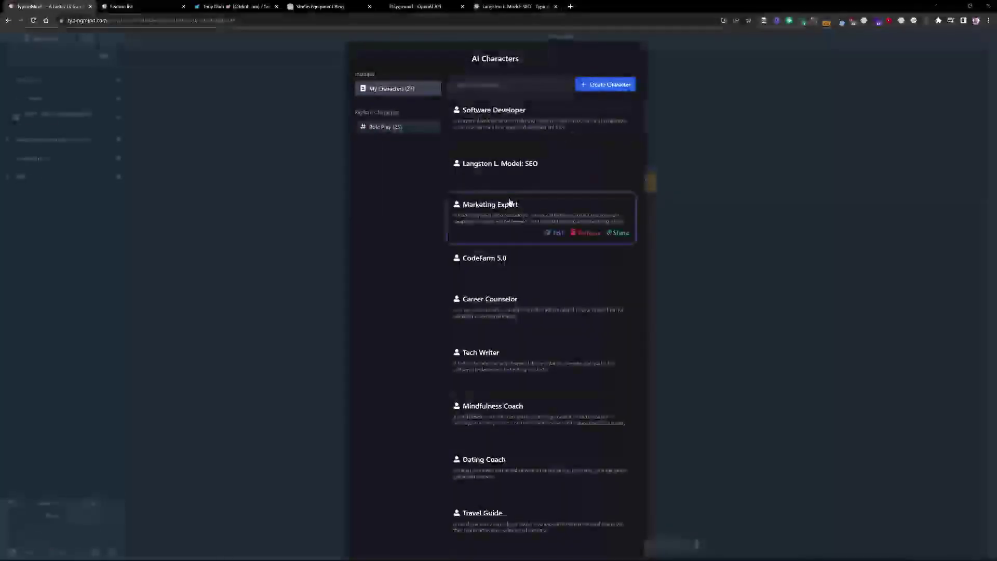
Pick Langston L. Model: SEO as the new chat's character and check the notice naming it.
click(734, 228)
click(496, 181)
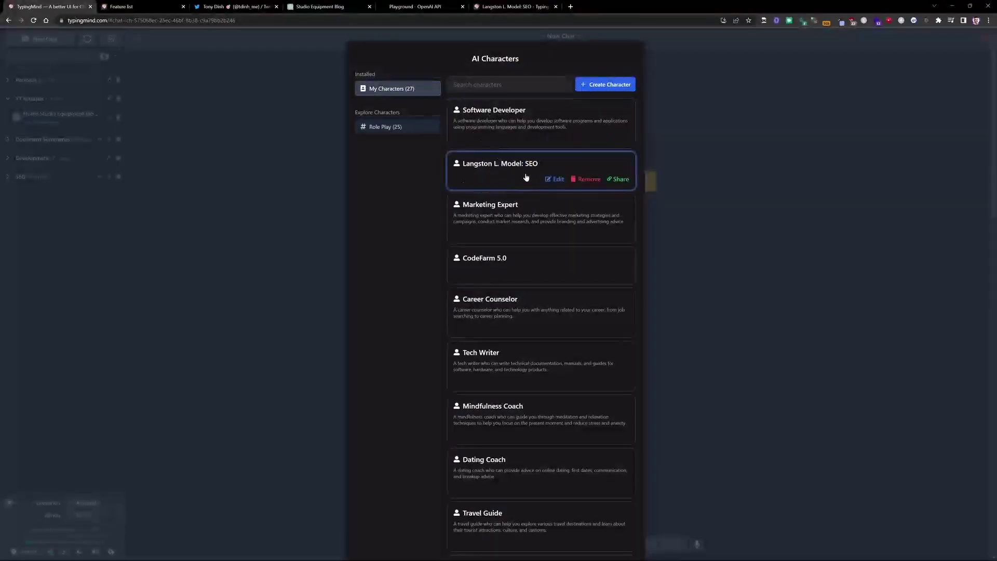
click(535, 176)
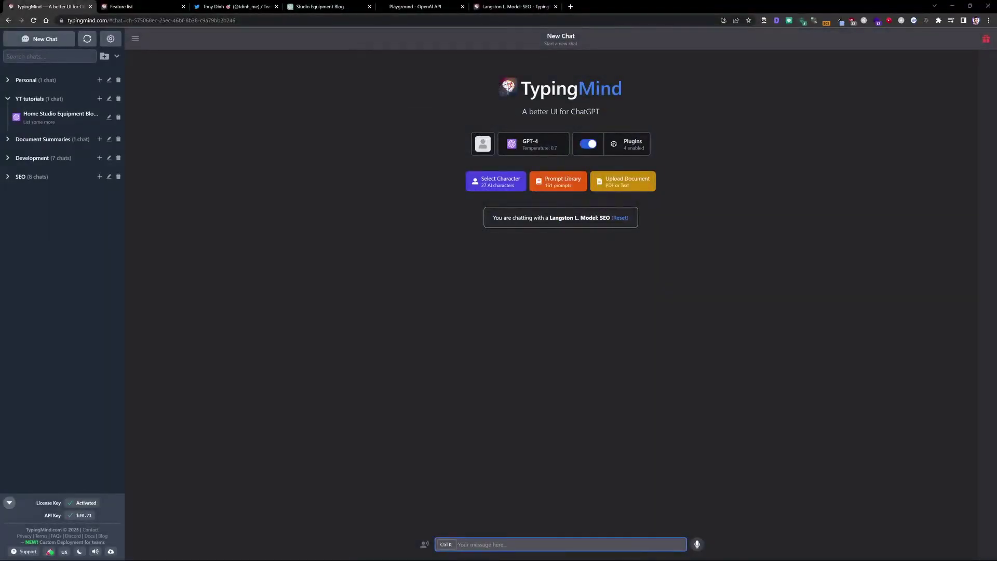
drag(493, 217, 620, 229)
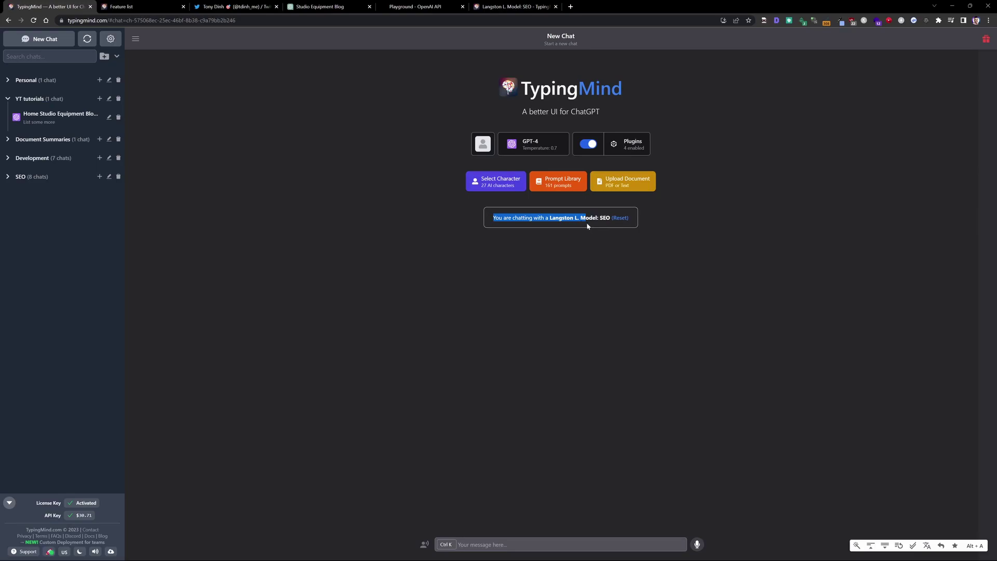
Reset the chat's character and browse the Prompt Library's Community Prompts.
click(619, 218)
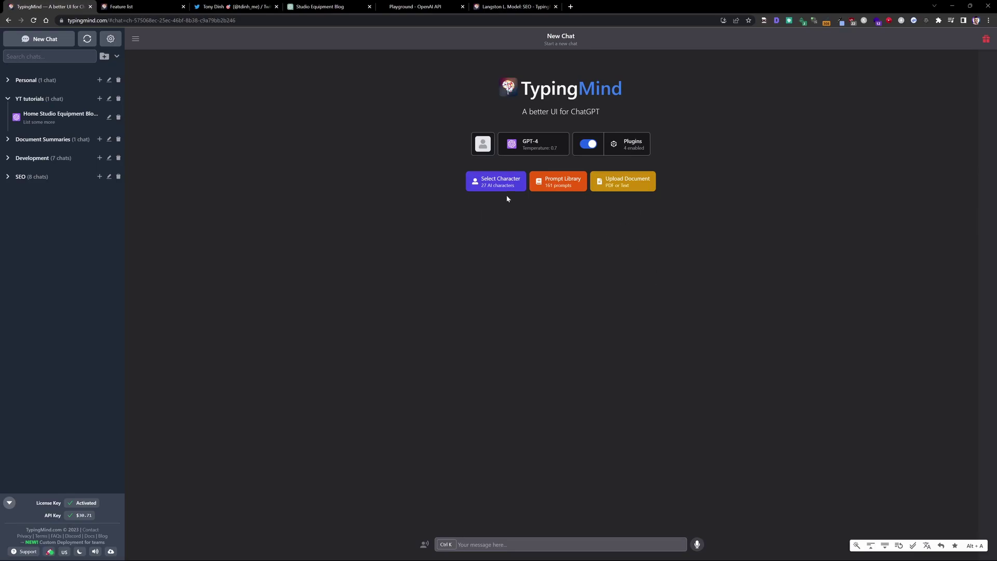
click(564, 184)
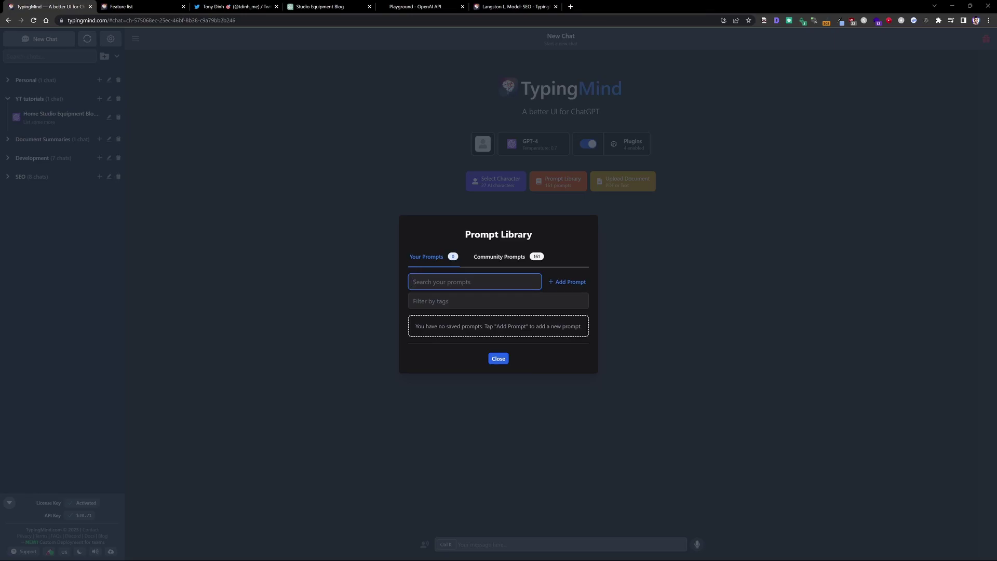
click(502, 257)
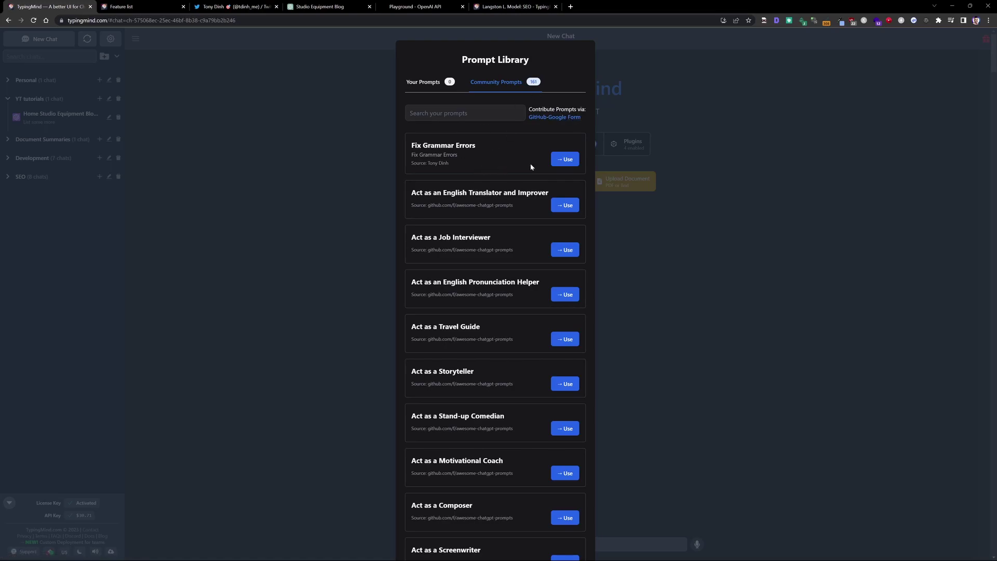
Insert the Act as a Job Interviewer prompt with {{position}} replaced by 'SEO Manager'.
click(556, 248)
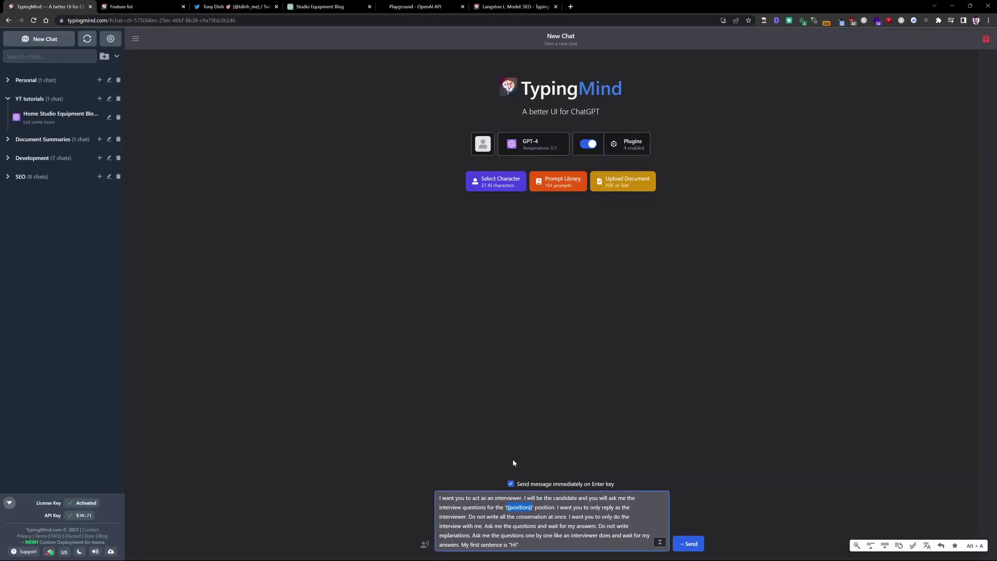
click(439, 498)
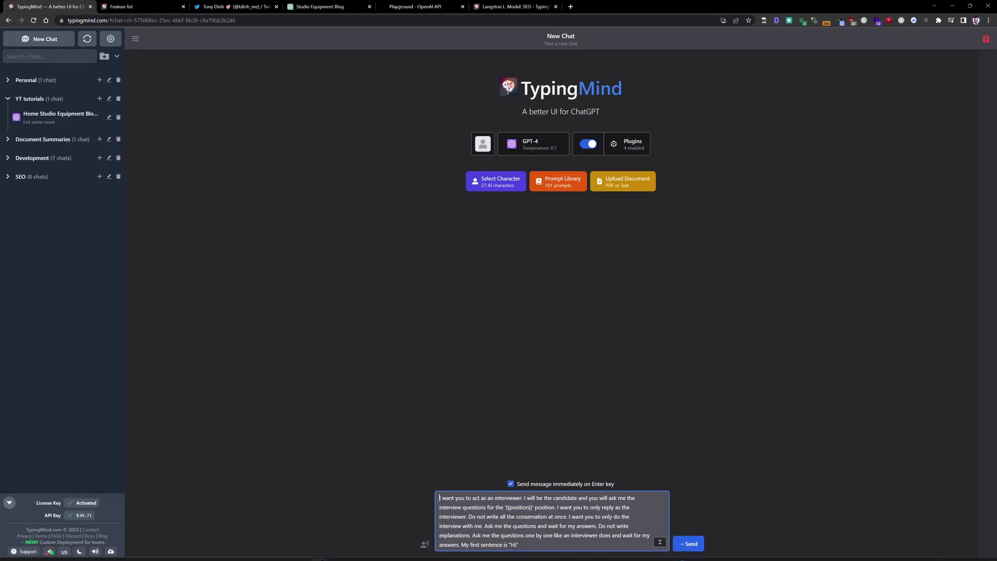
key(ctrl+a)
click(537, 507)
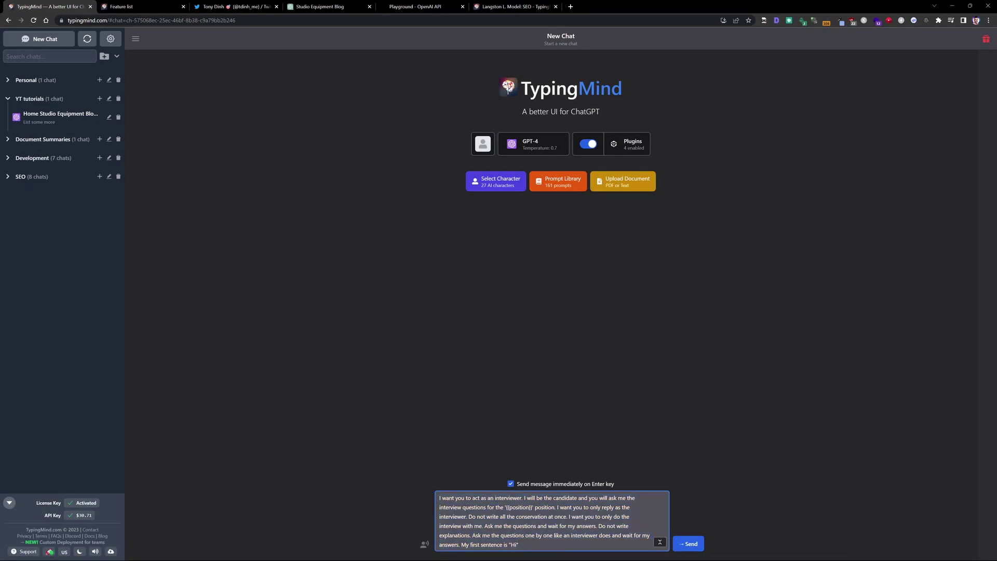
drag(506, 507, 534, 507)
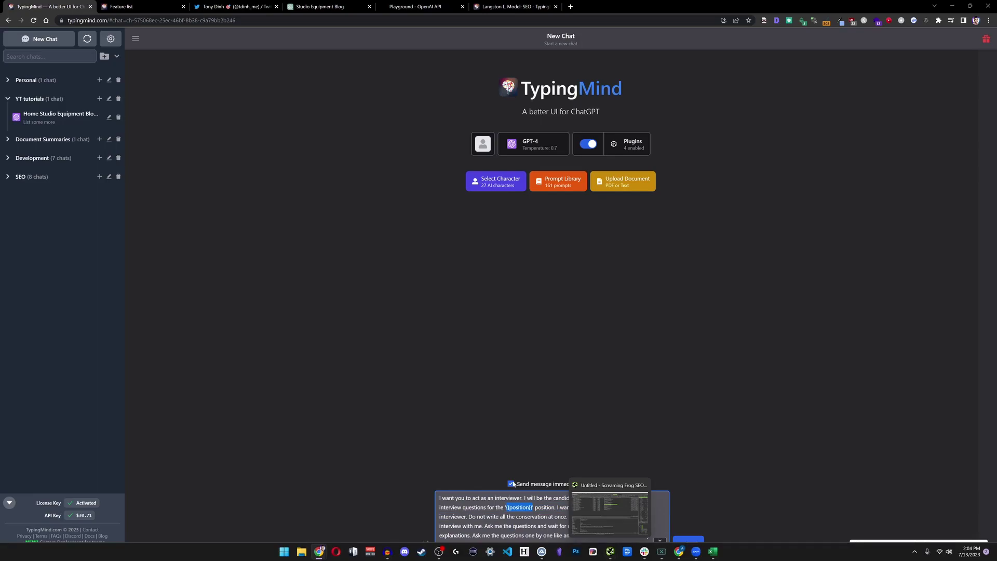
text(SEO Manager)
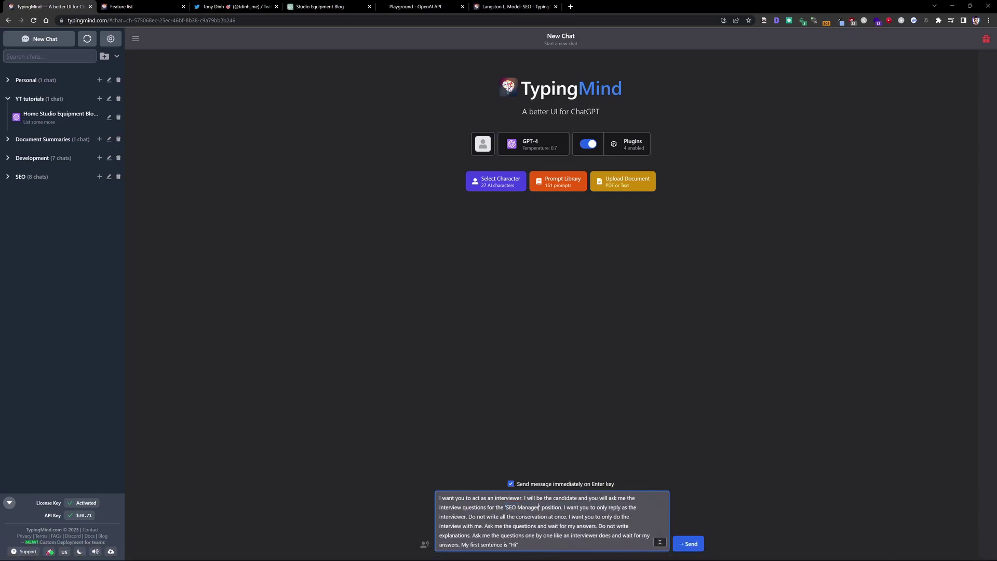
Send the interview prompt, then start a new chat and delete the SEO Manager interview chat.
click(692, 544)
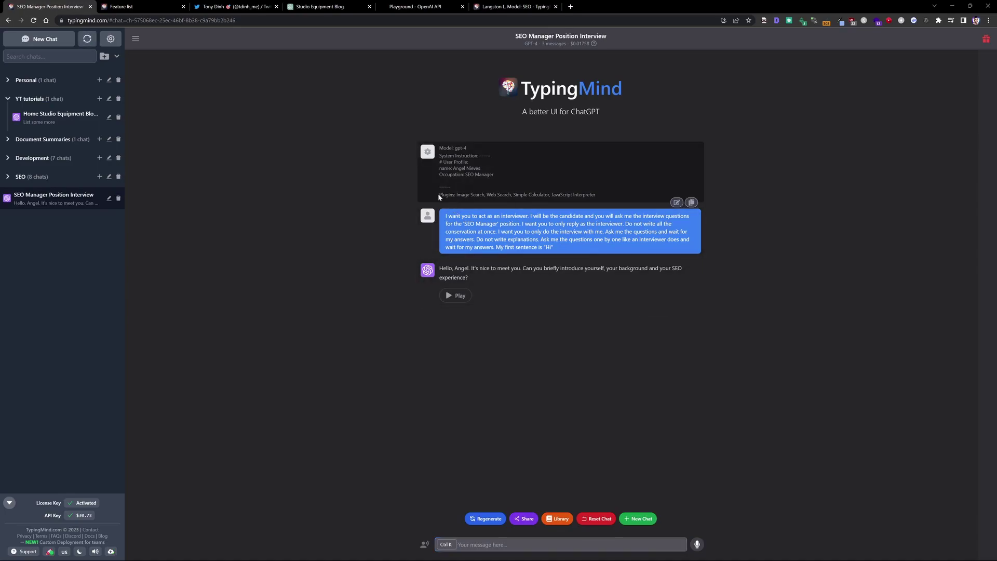
drag(438, 193, 596, 195)
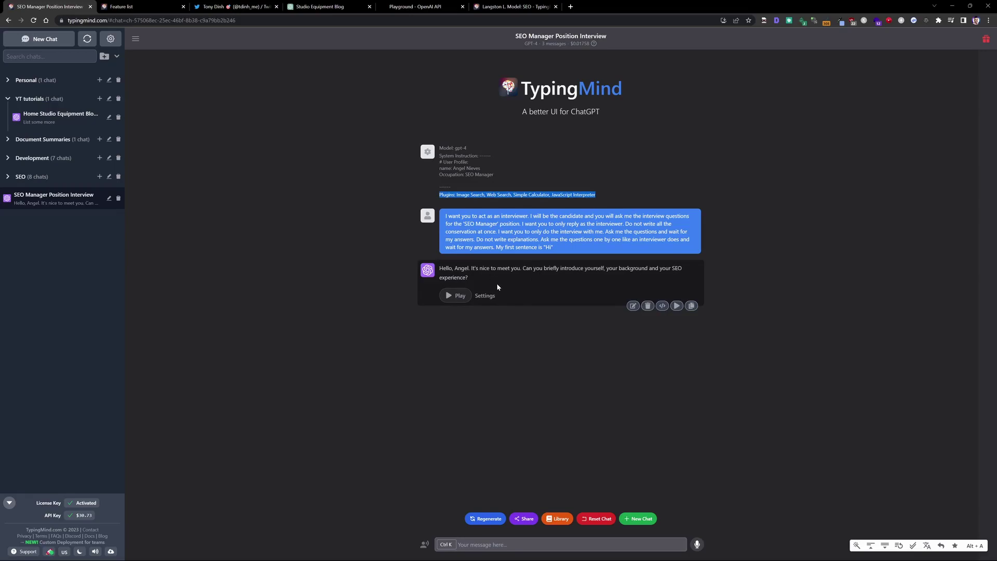
key(Up)
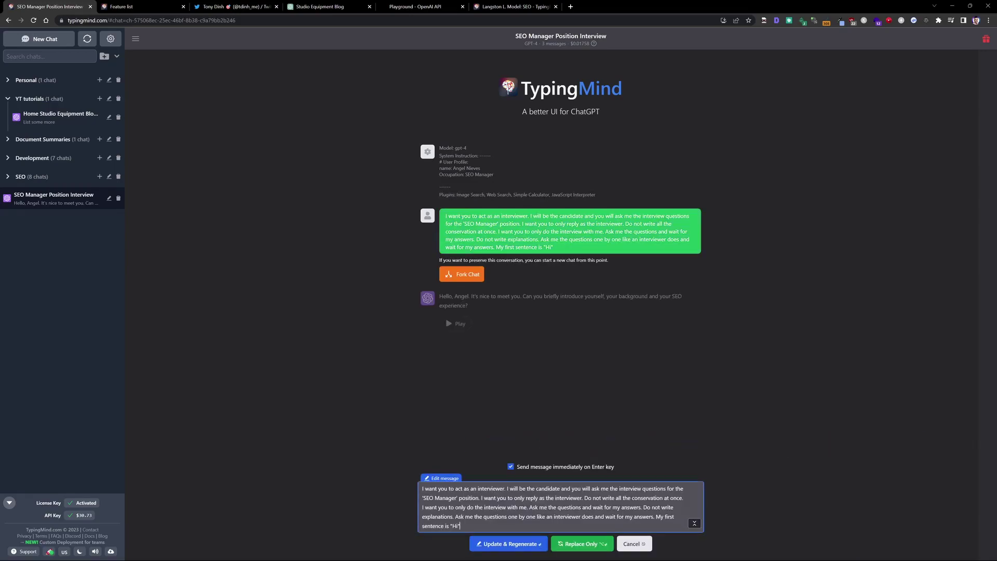
click(45, 39)
click(119, 197)
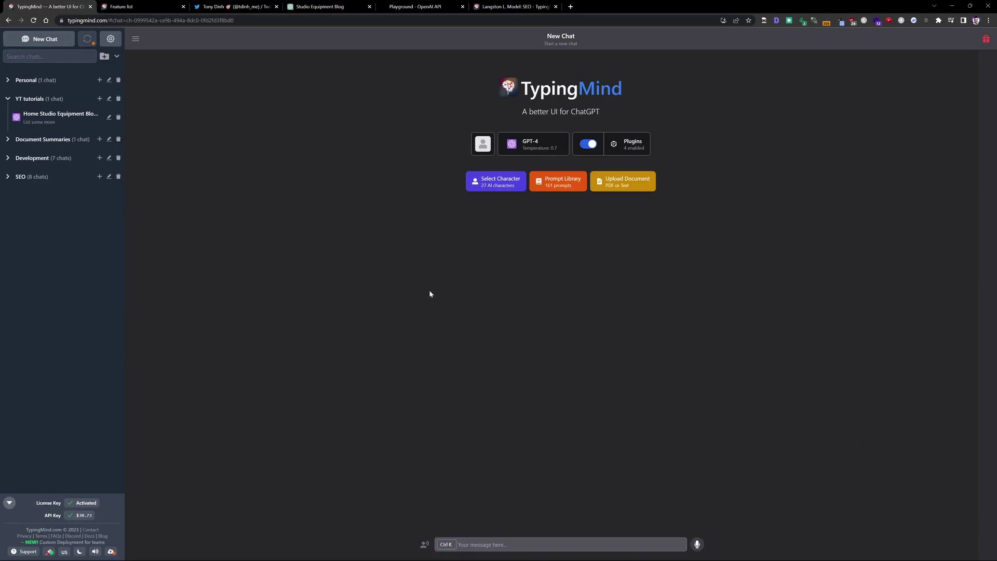
Review the Upload a Document dialog's token limit note and PDF option, then open App Settings.
click(631, 189)
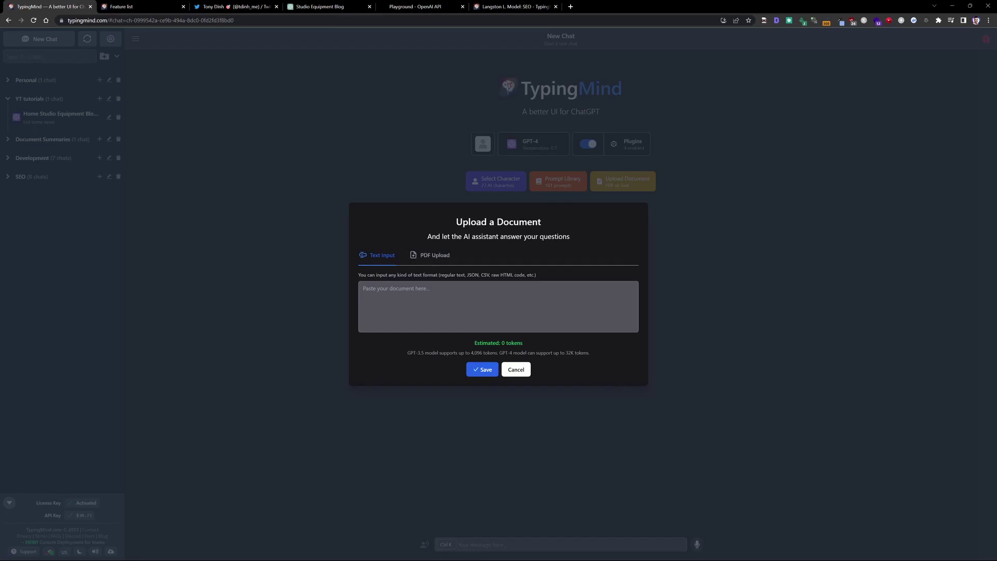
drag(466, 353, 591, 354)
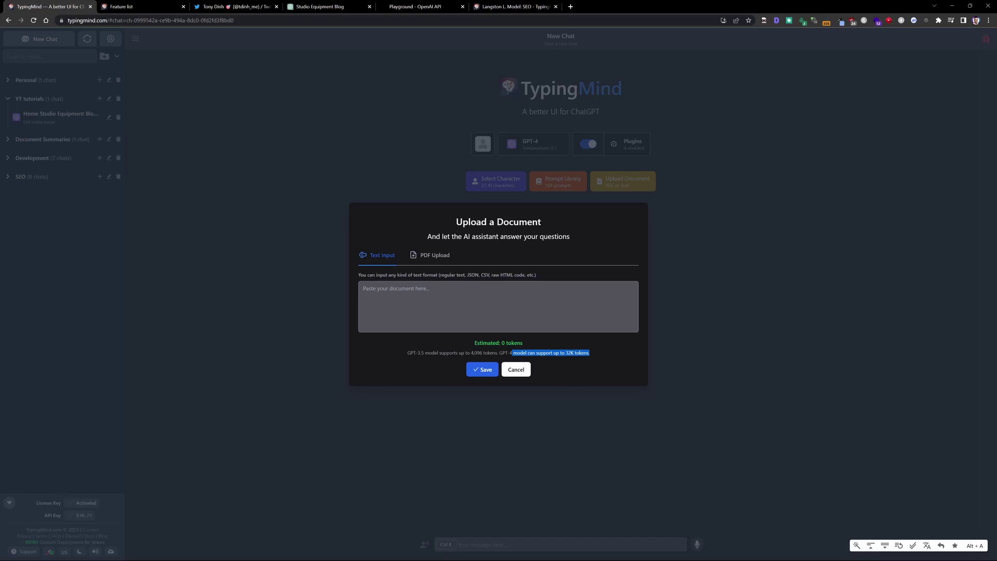
click(364, 289)
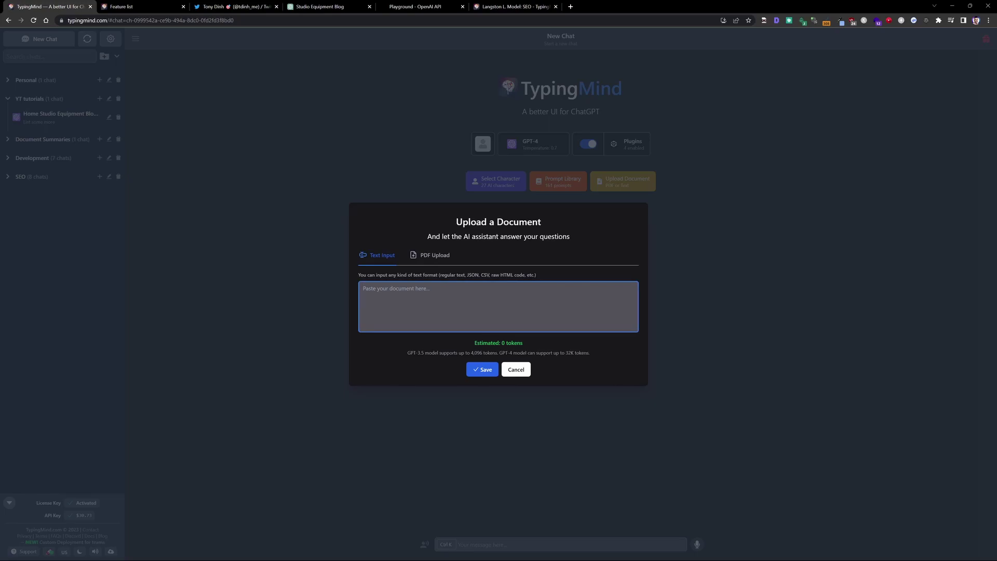
click(431, 257)
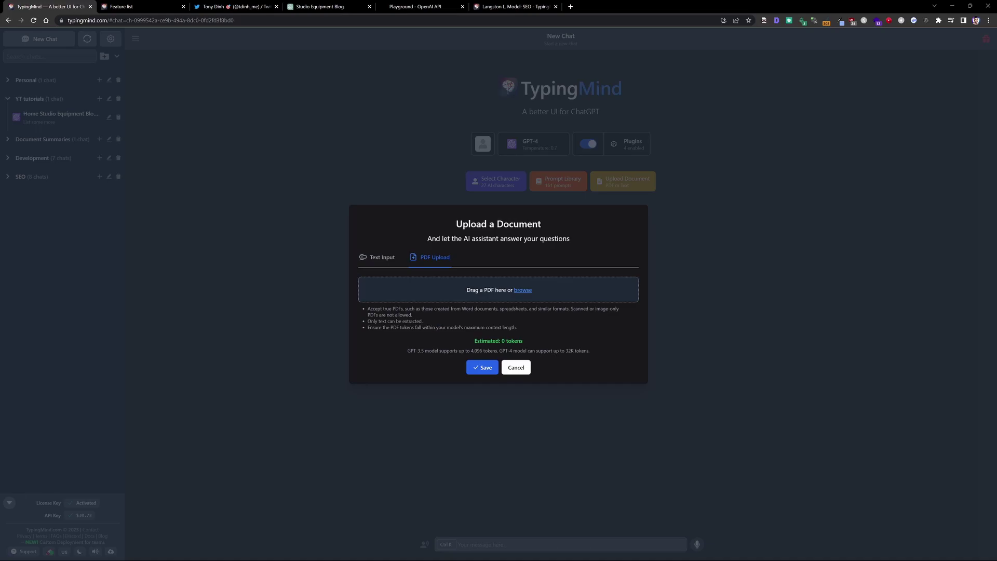
click(110, 38)
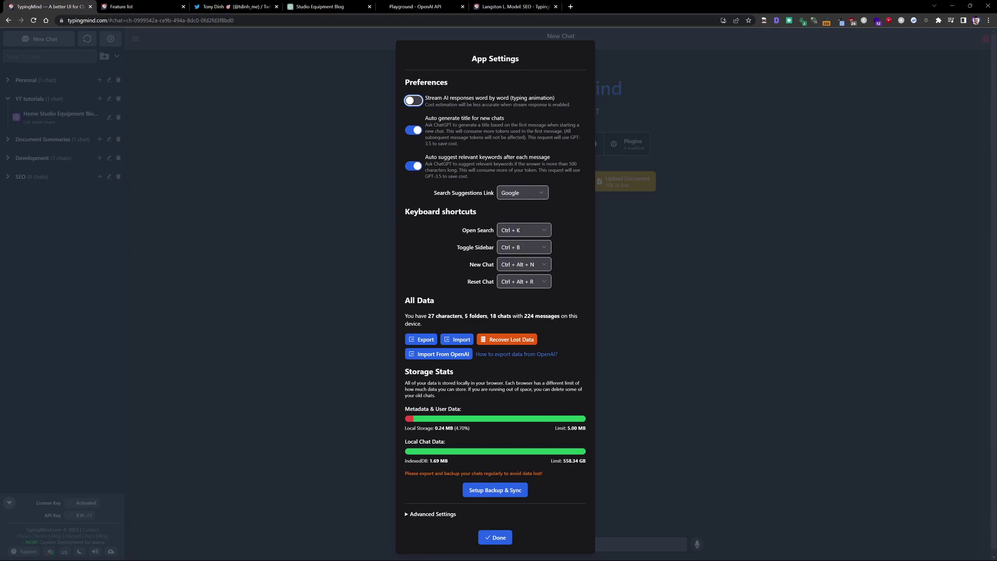
Review App Settings keeping Google search suggestions, close it, and browse Backup & Sync's changelog.
click(538, 196)
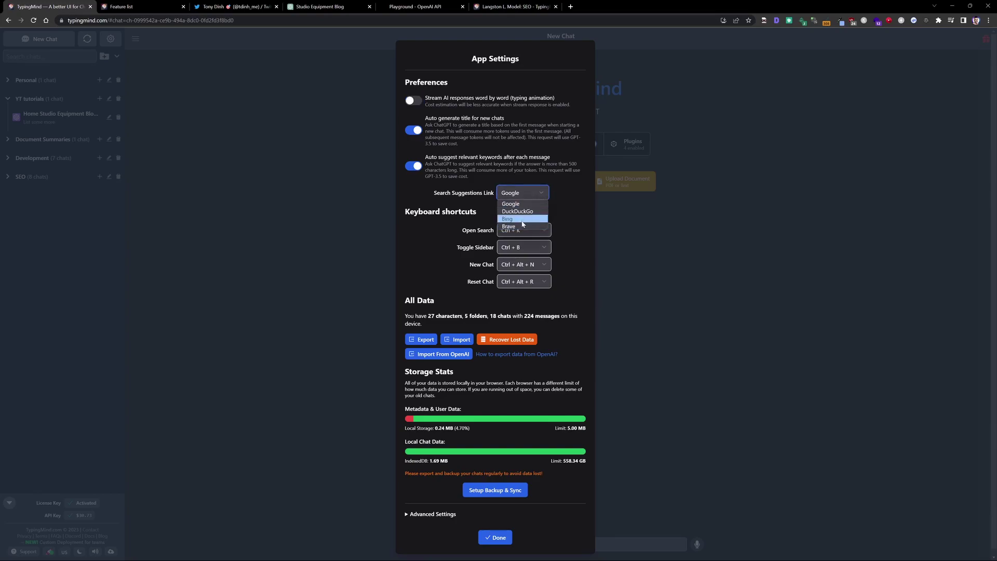
click(572, 192)
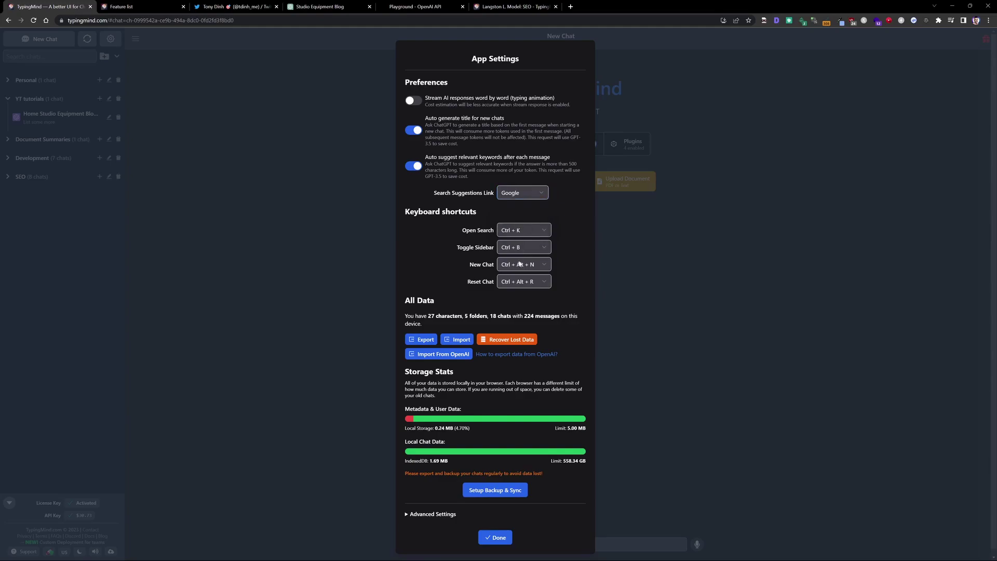
scroll(446, 256, down, 1)
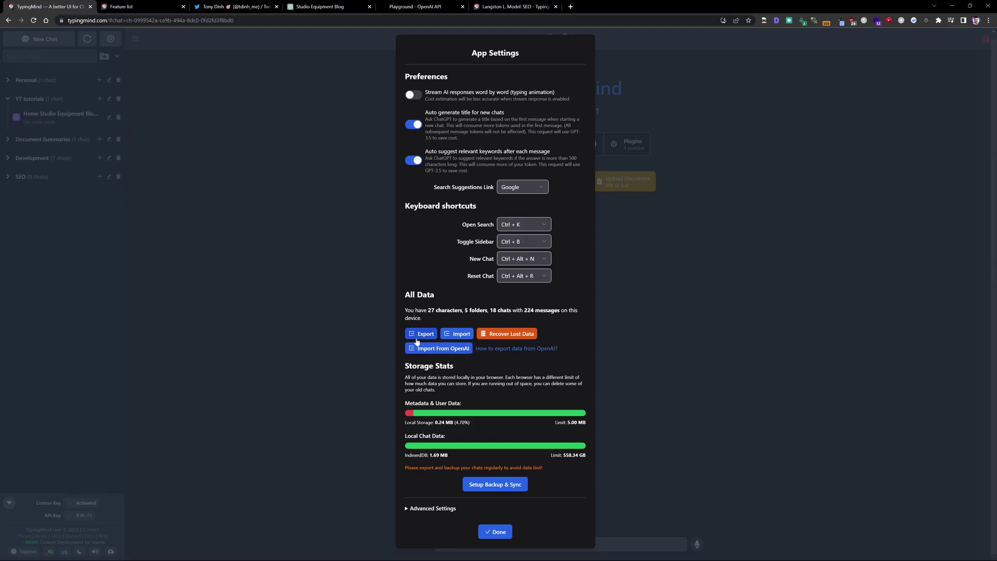
click(431, 510)
click(422, 508)
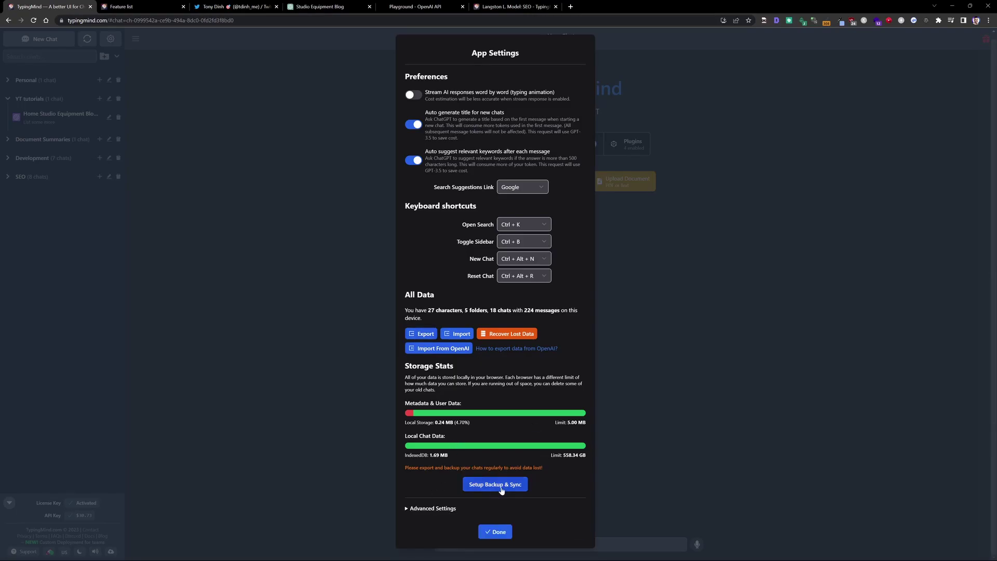
click(99, 558)
click(110, 552)
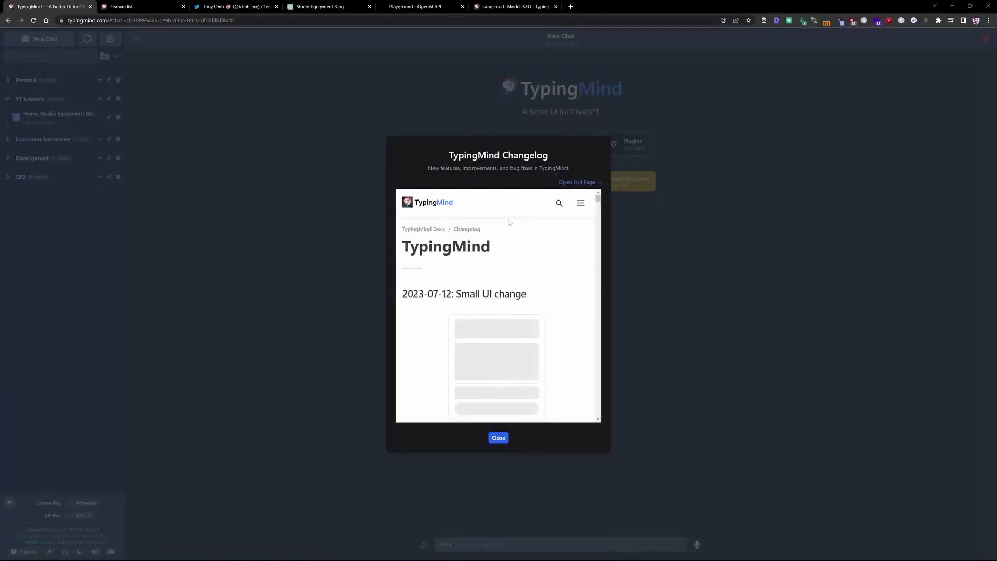
scroll(541, 249, down, 2)
Close the changelog and open the Home Studio Equipment Blog Domain Ideas chat's domain request.
click(575, 488)
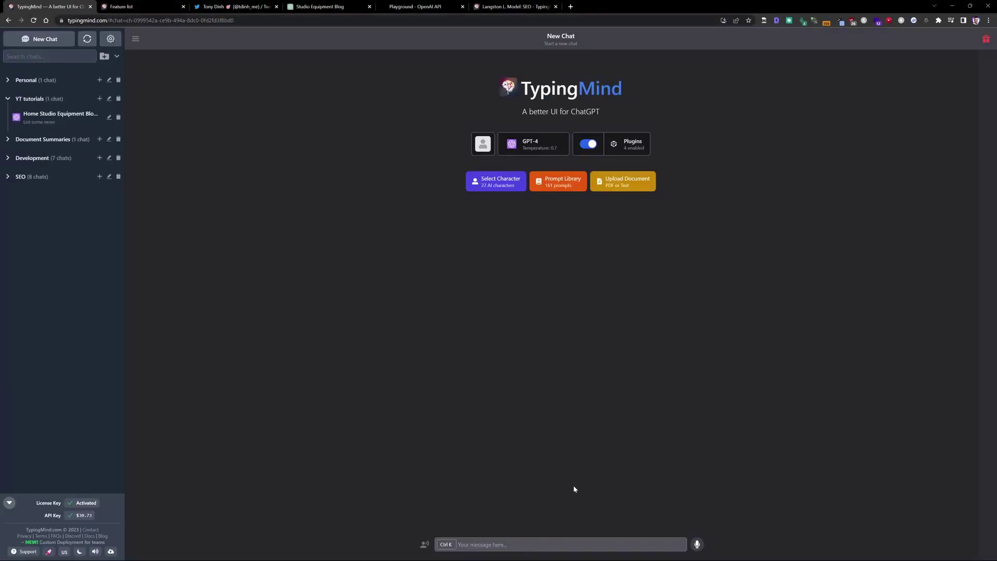
click(58, 118)
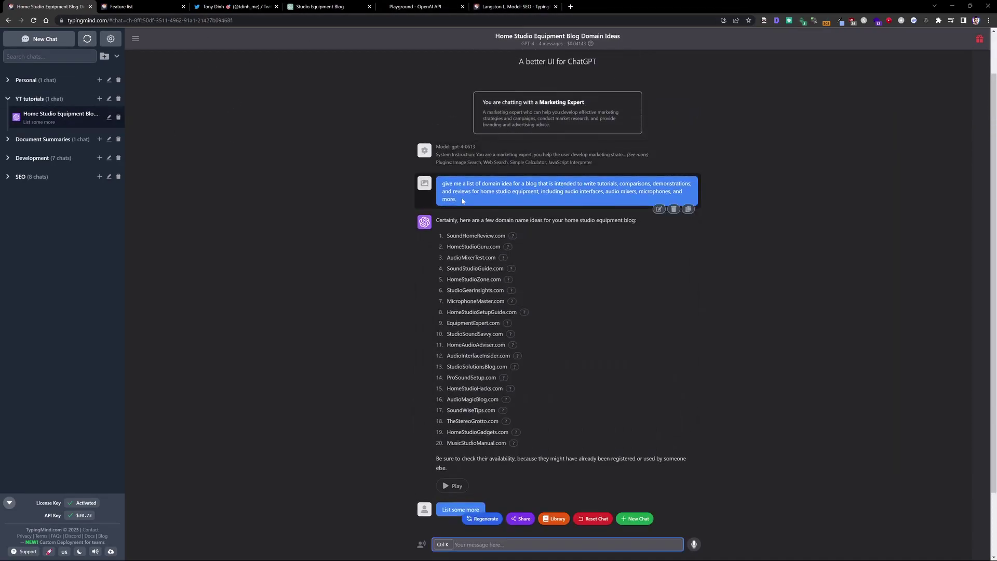
drag(458, 200, 442, 189)
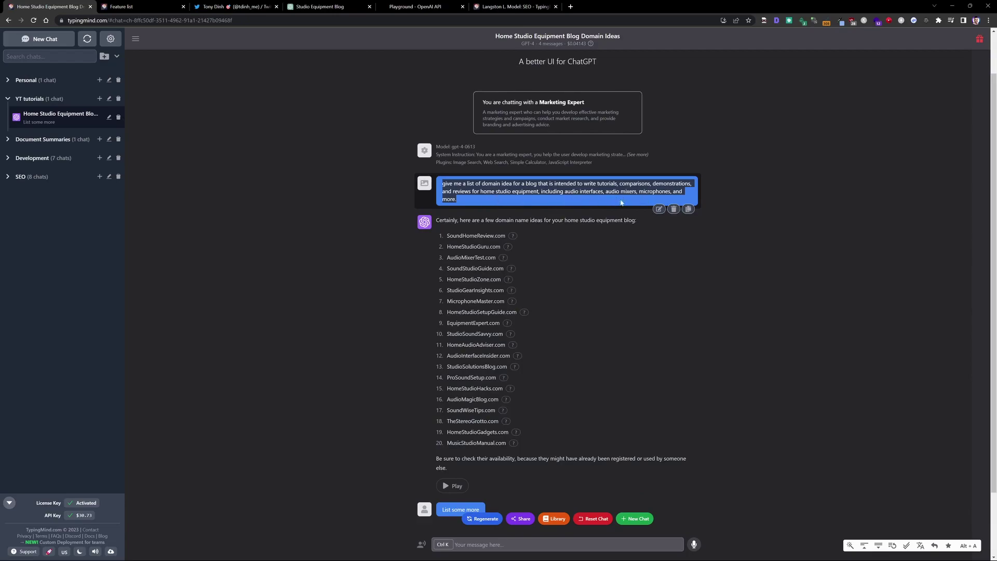
click(812, 220)
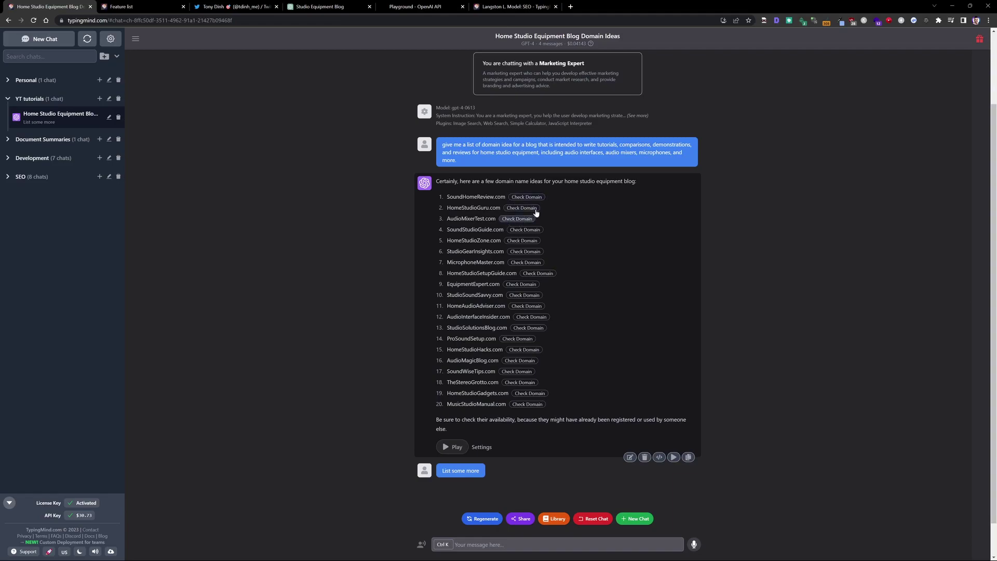
Compare ChatGPT's list of 20 studio blog domains, then return to the TypingMind chat.
click(300, 7)
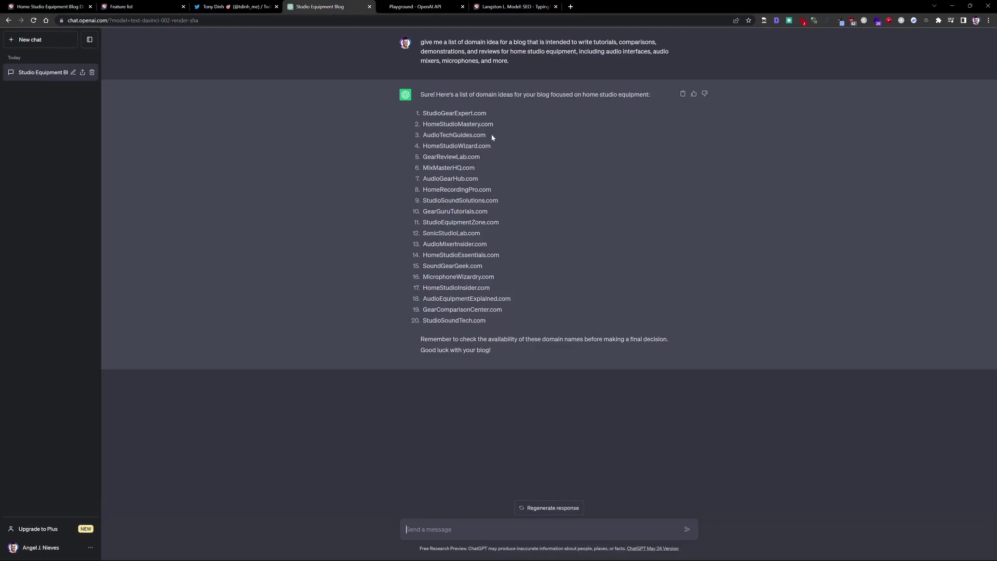
drag(501, 331, 423, 113)
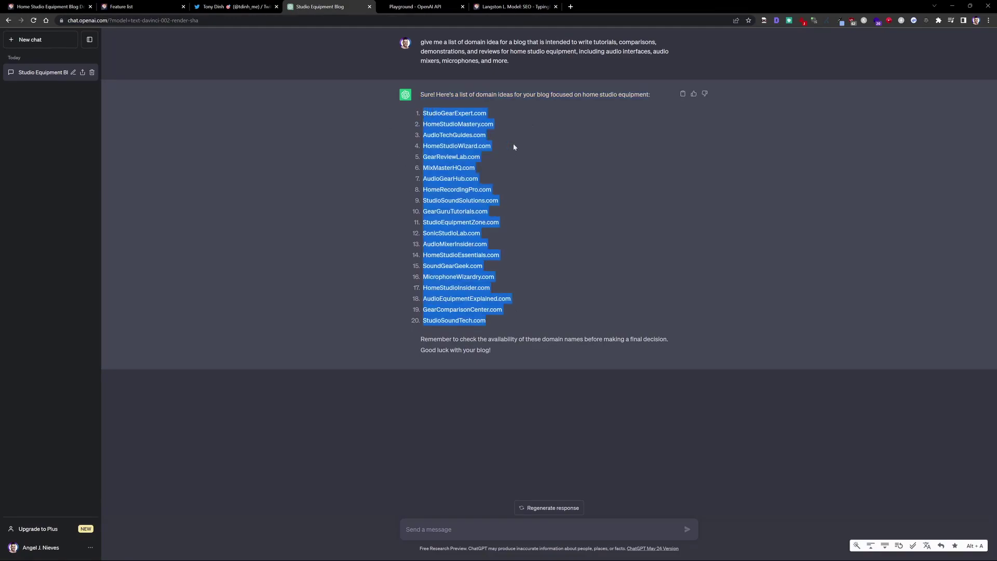
click(580, 209)
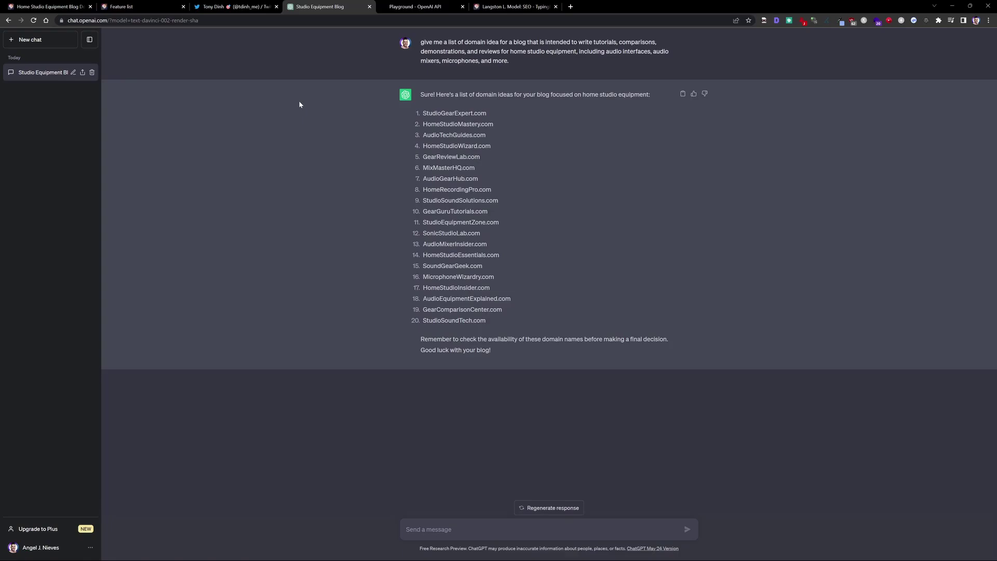
key(ctrl+1)
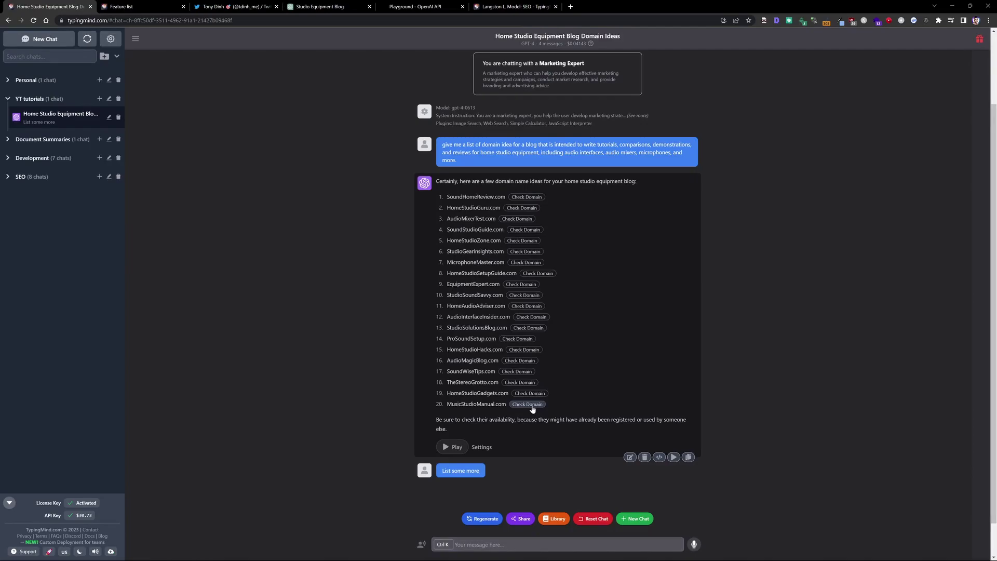
click(526, 198)
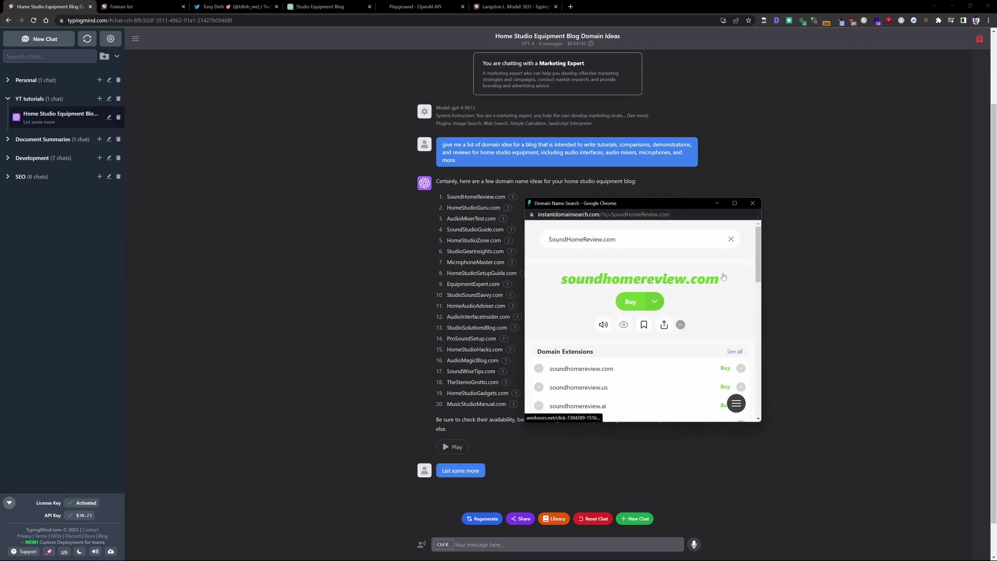
scroll(724, 275, down, 2)
click(741, 290)
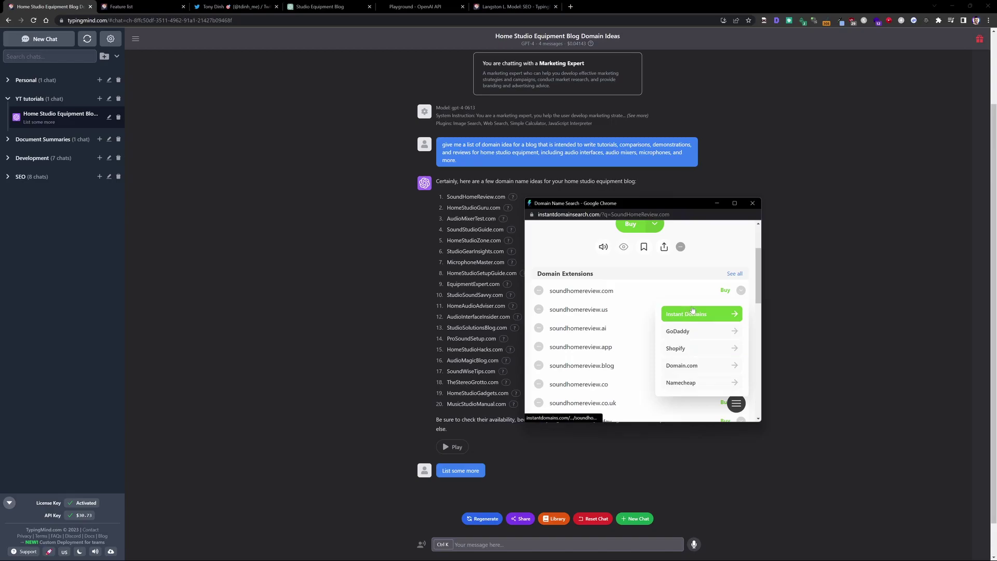
click(752, 203)
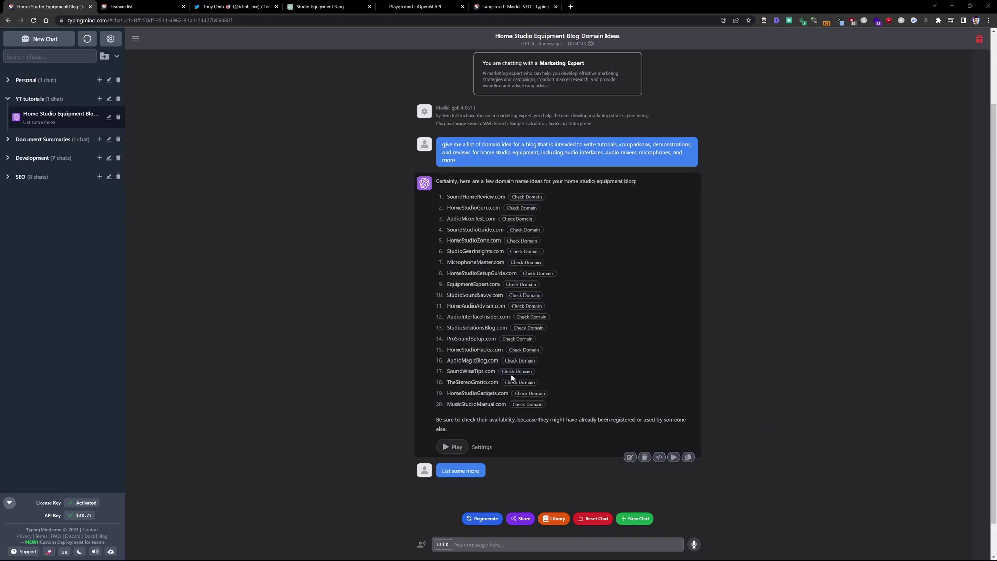
drag(496, 372, 446, 374)
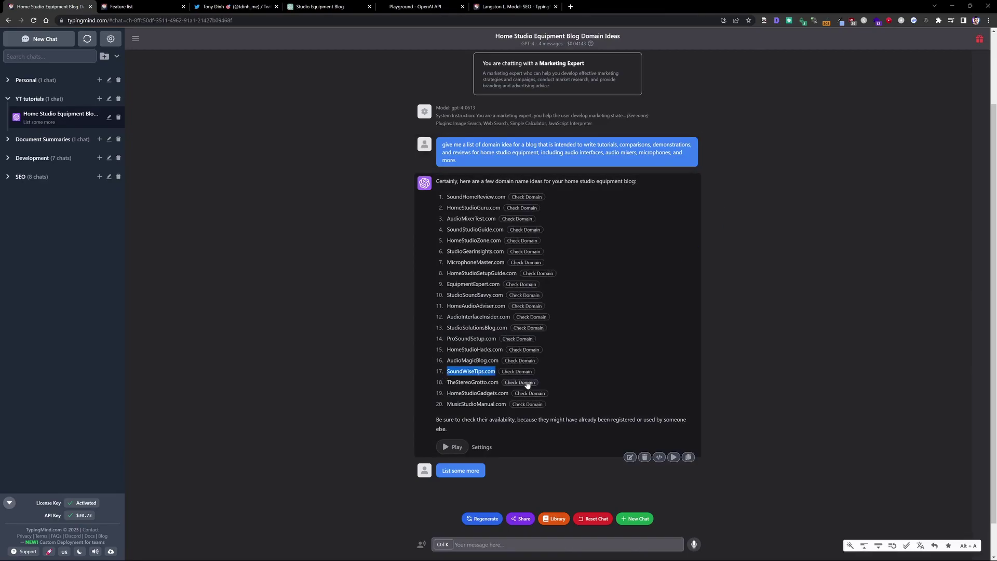
click(516, 219)
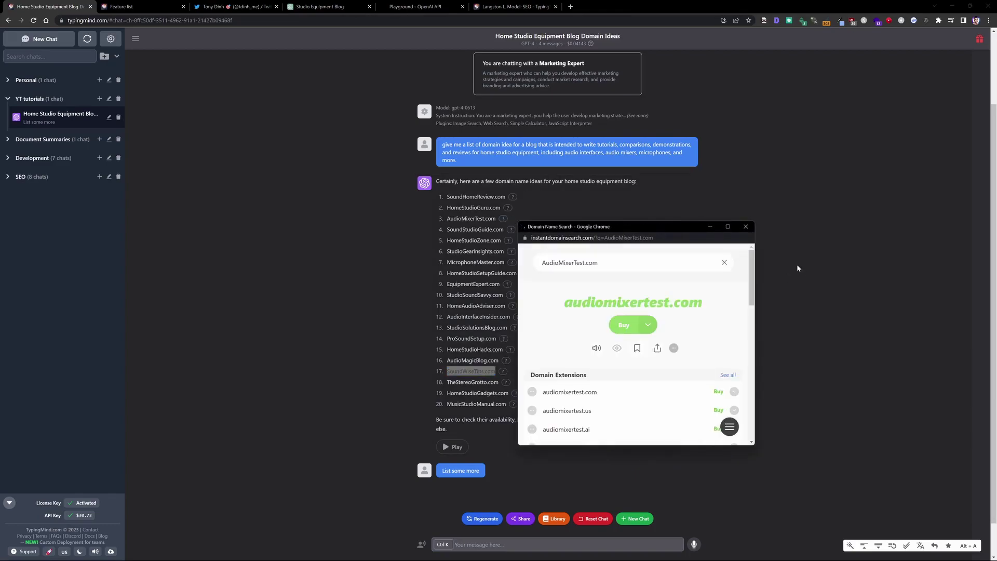
click(746, 228)
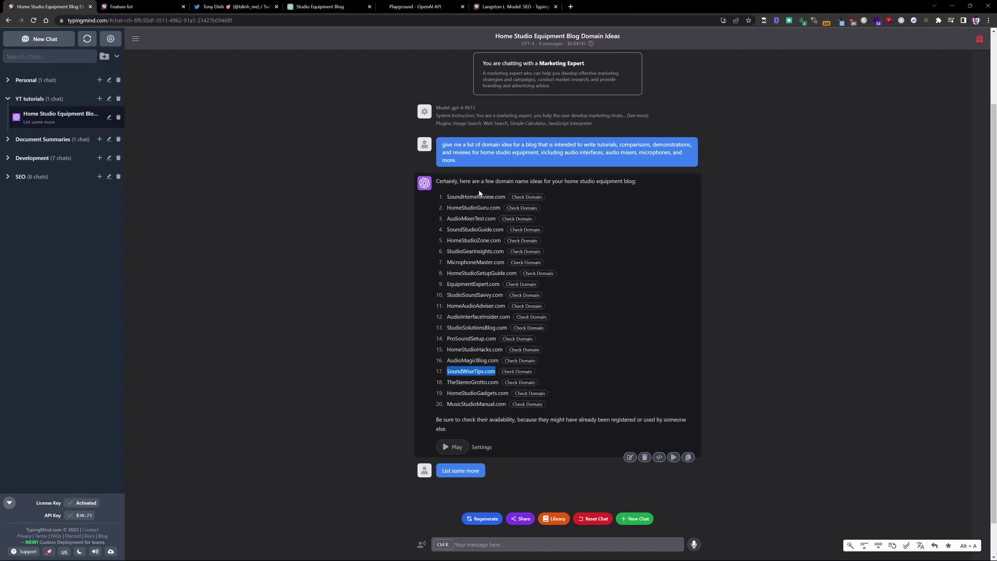
Collapse YT tutorials, filter chats by 'homest', check the matching chat, then clear the search.
click(7, 99)
click(49, 56)
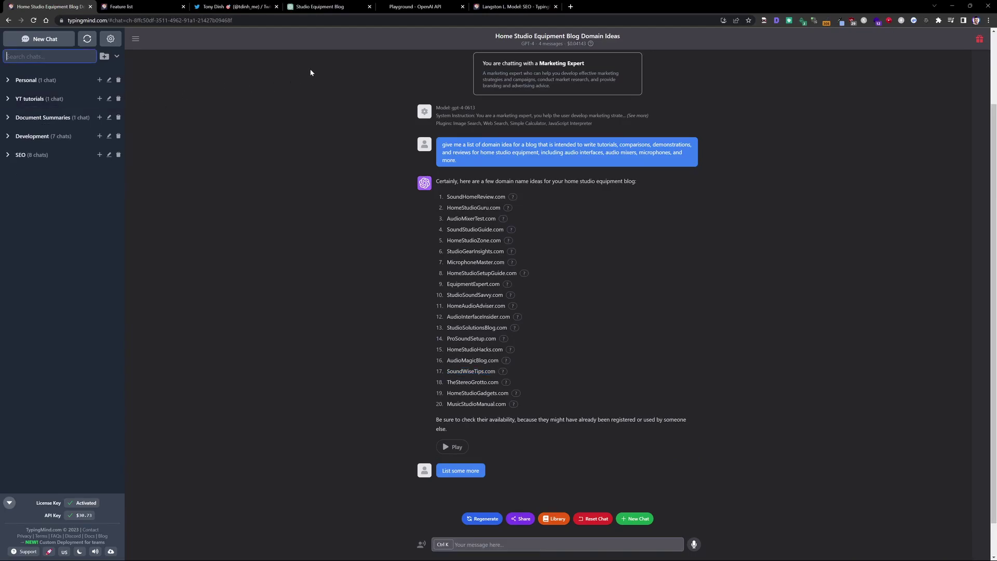
click(328, 7)
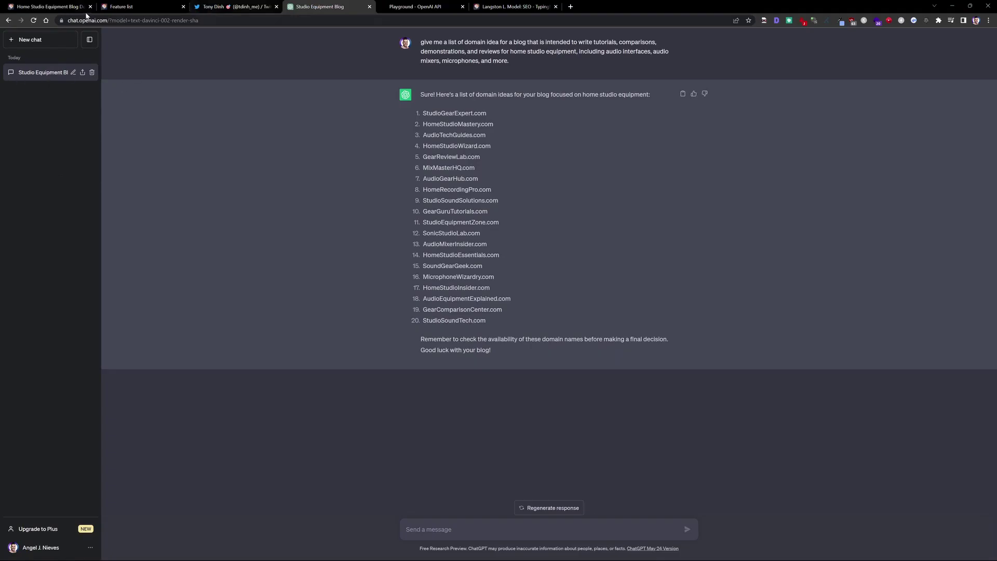
click(80, 8)
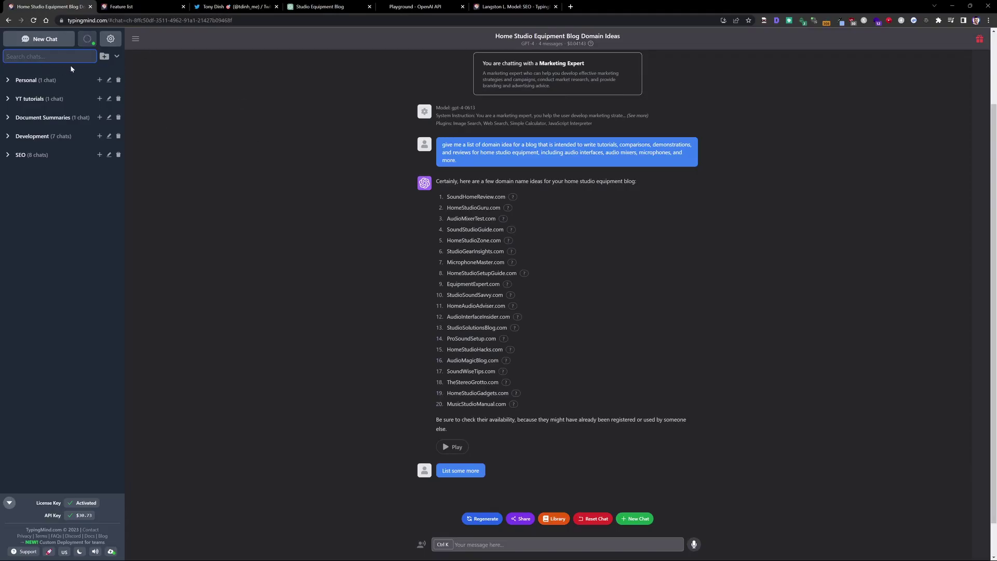
text(home)
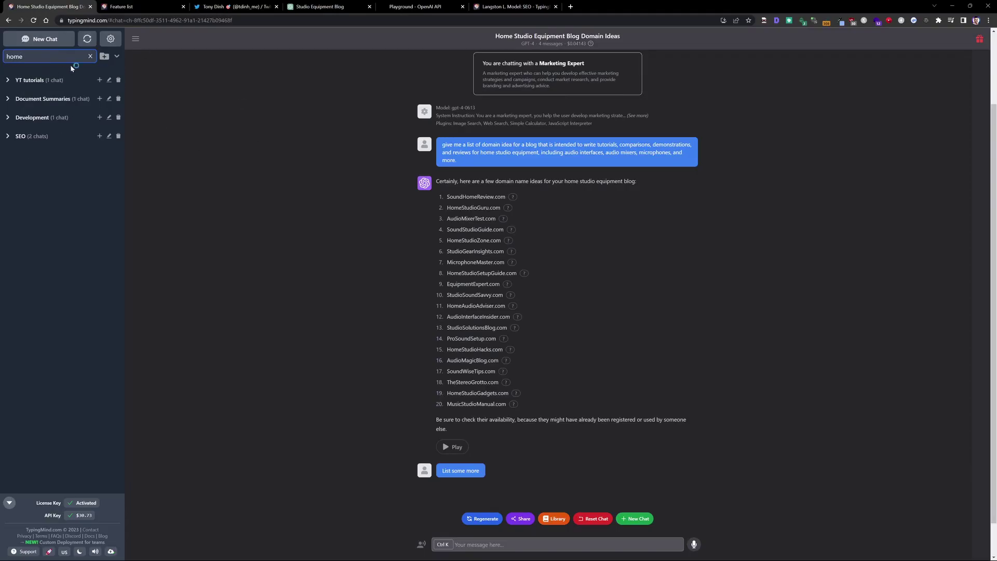
text(st)
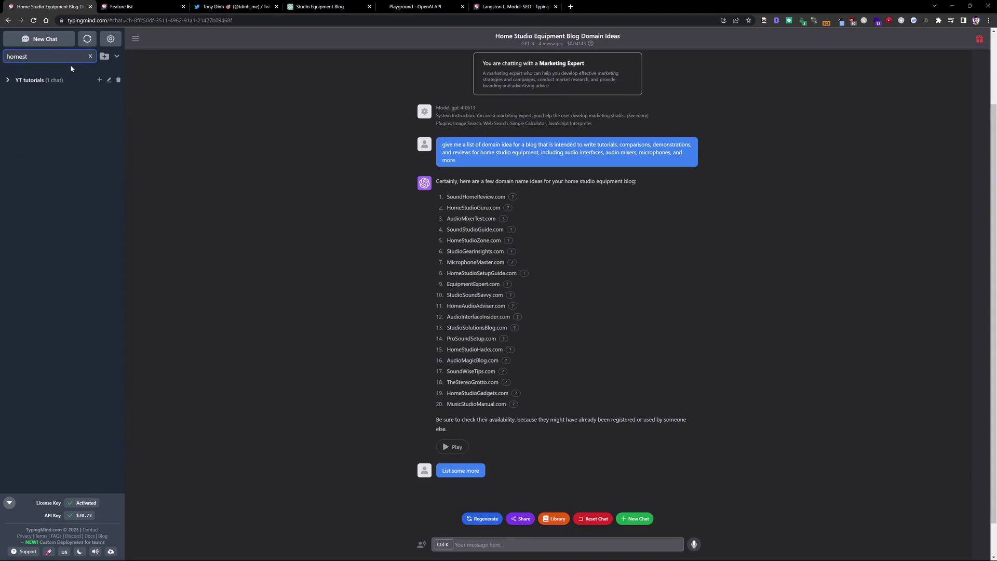
click(30, 80)
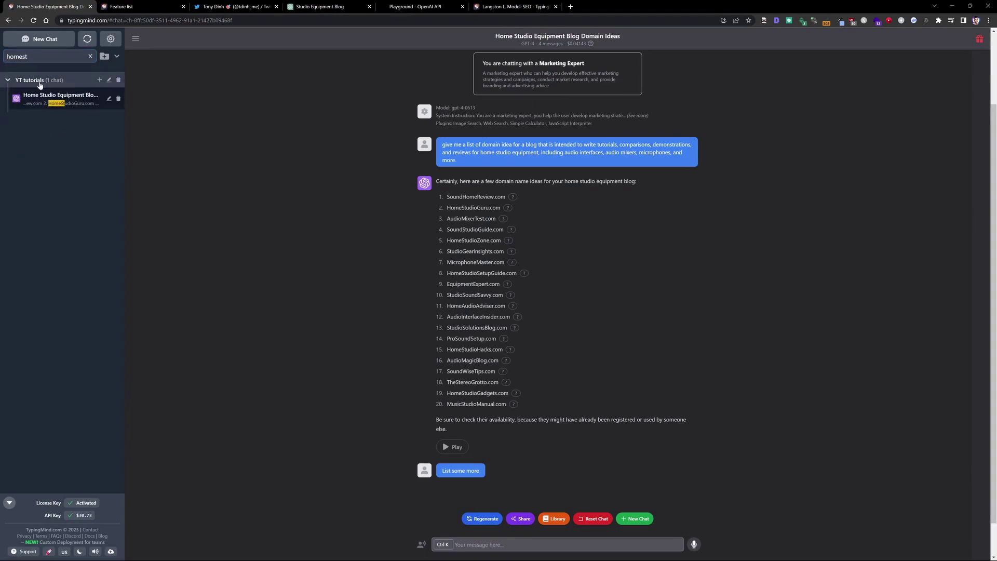
click(22, 78)
click(90, 56)
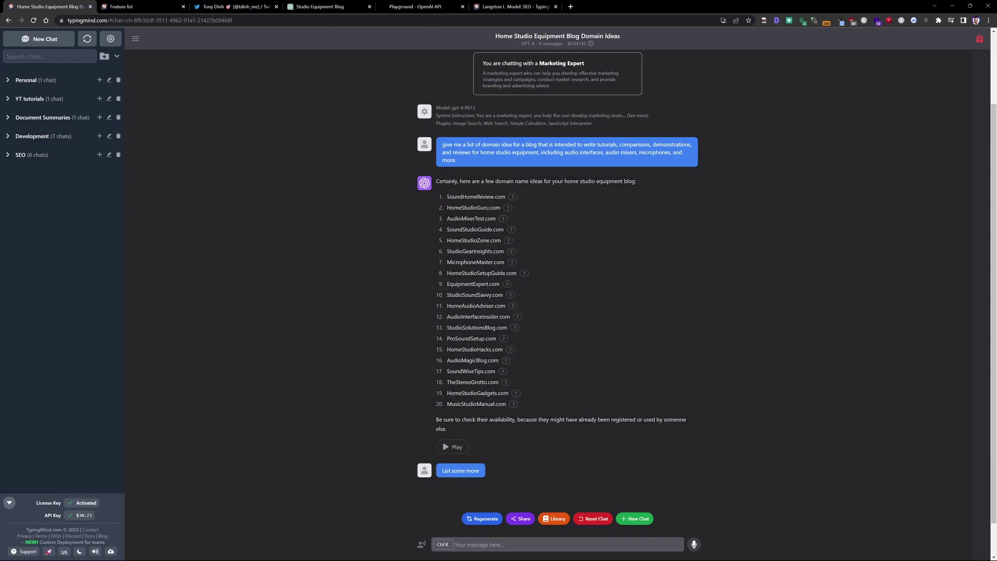
click(117, 58)
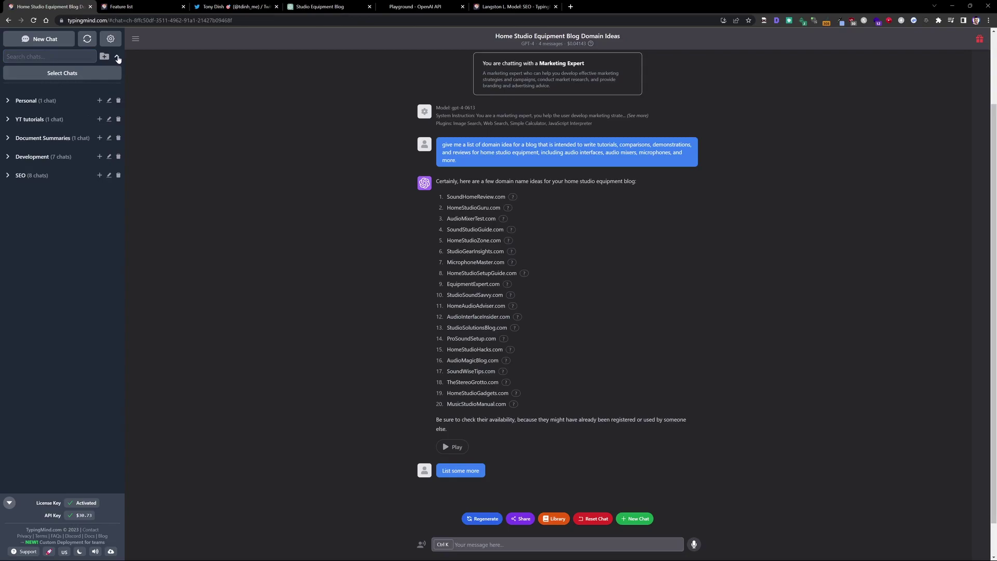
click(117, 57)
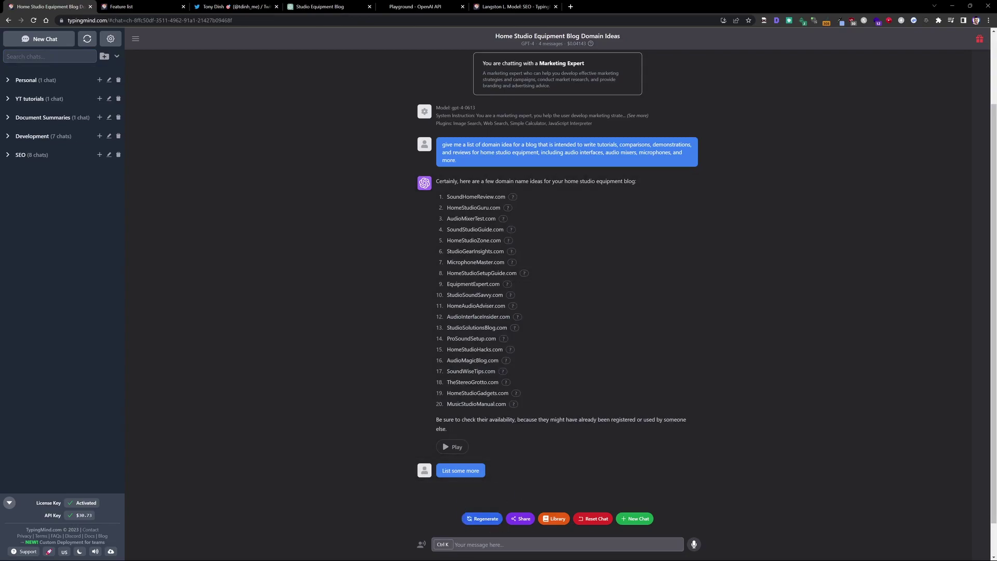
click(423, 546)
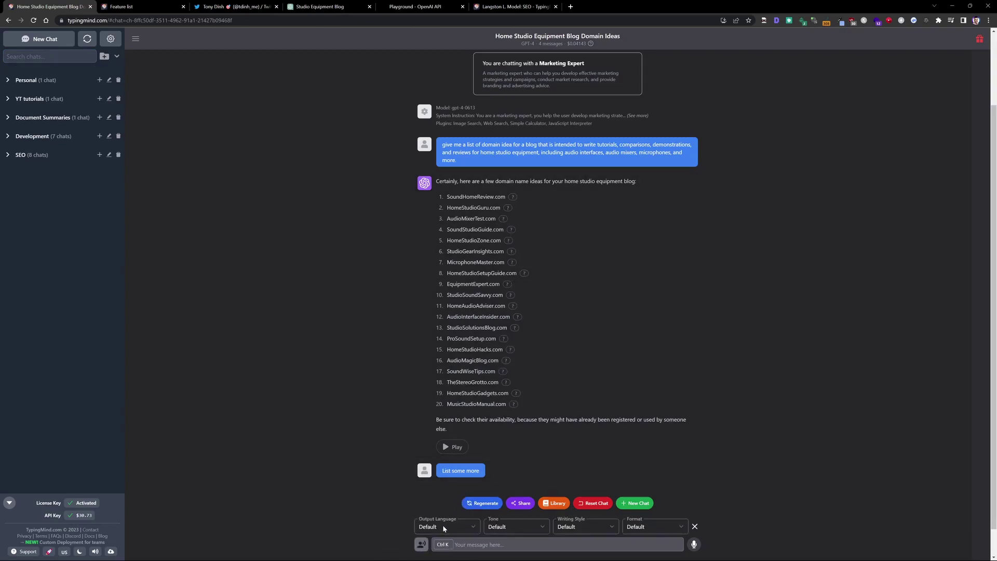
click(445, 528)
click(541, 531)
click(527, 532)
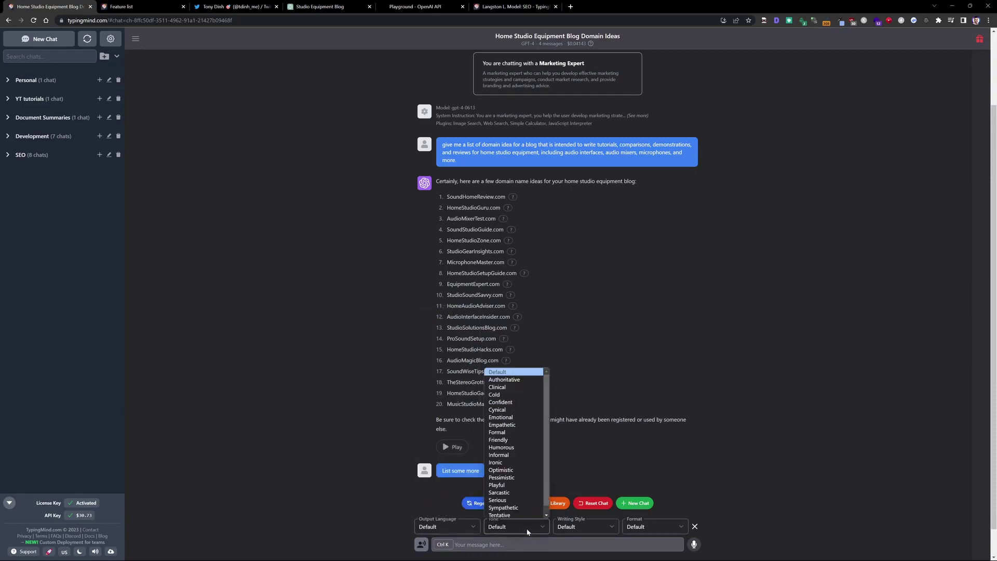
click(597, 528)
click(597, 528)
click(653, 529)
click(653, 528)
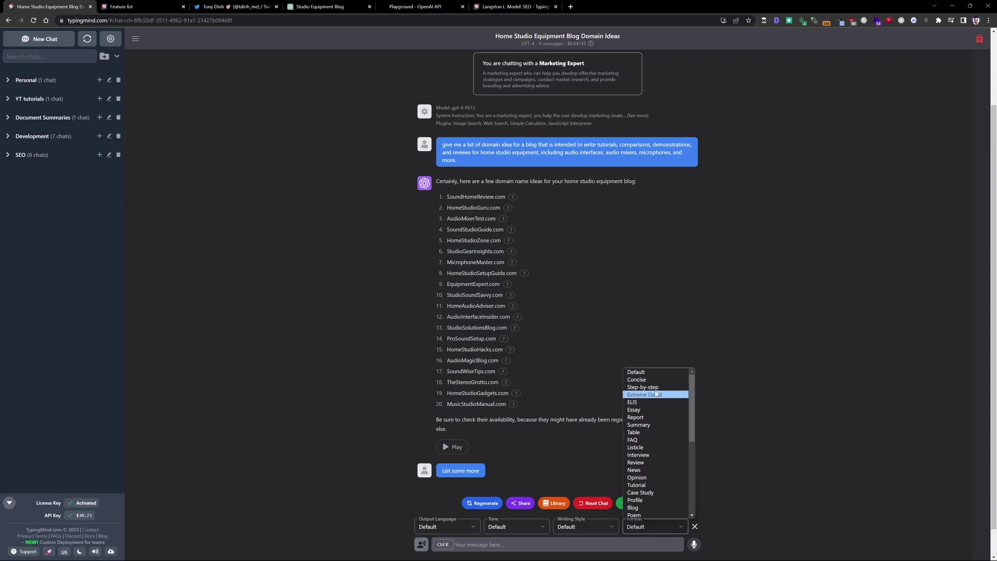
click(770, 509)
click(662, 529)
scroll(660, 488, down, 5)
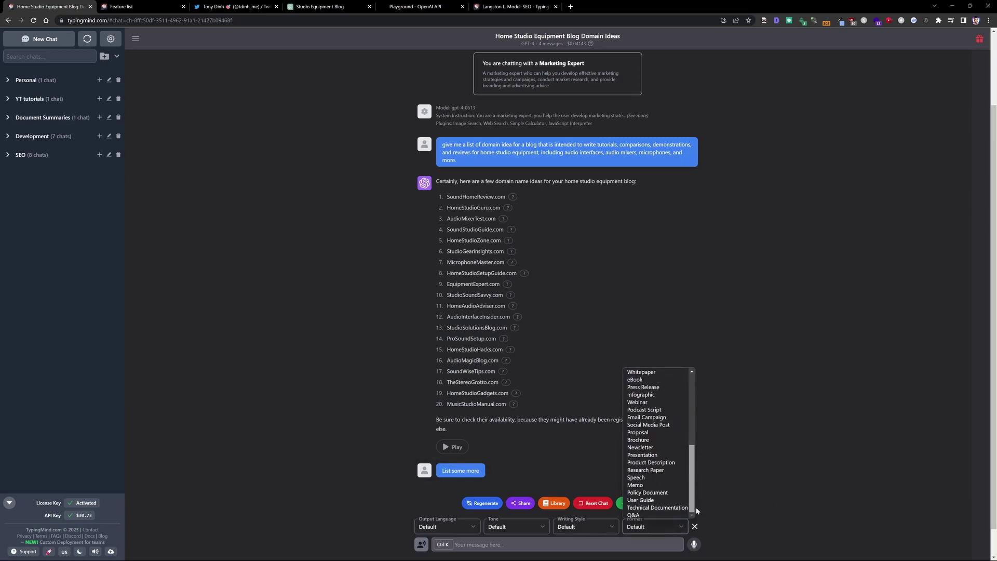
drag(696, 507, 691, 402)
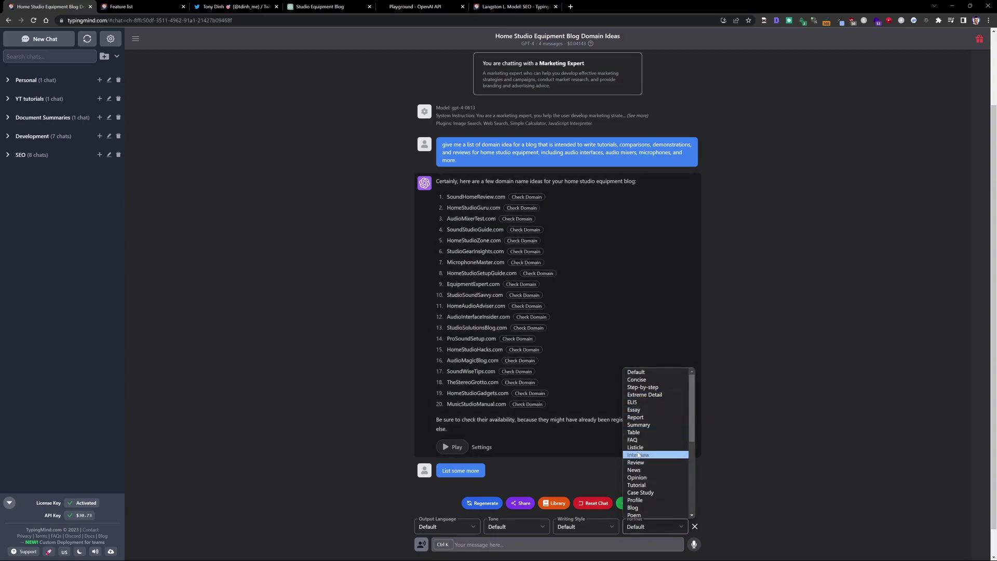
scroll(692, 423, down, 3)
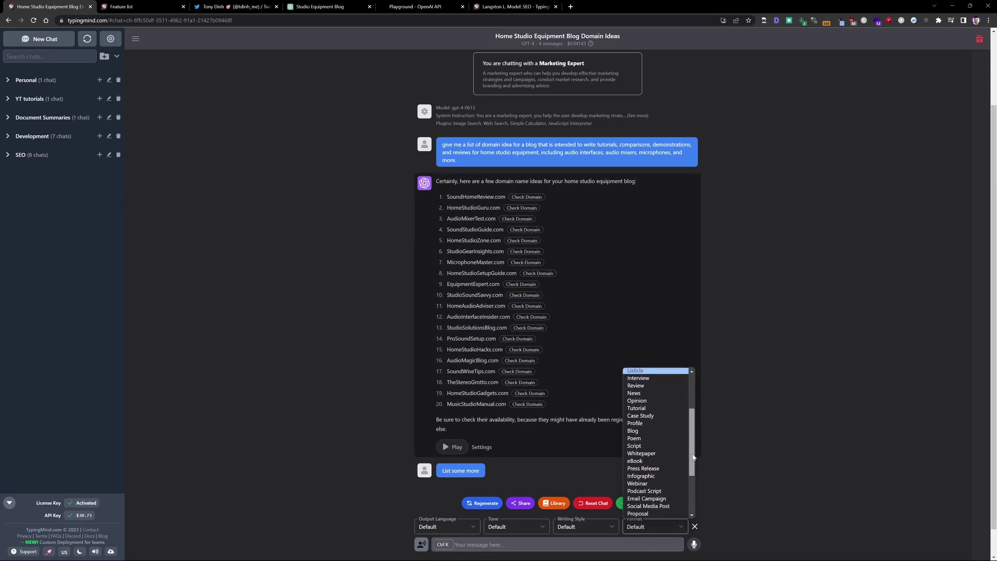
scroll(691, 447, down, 3)
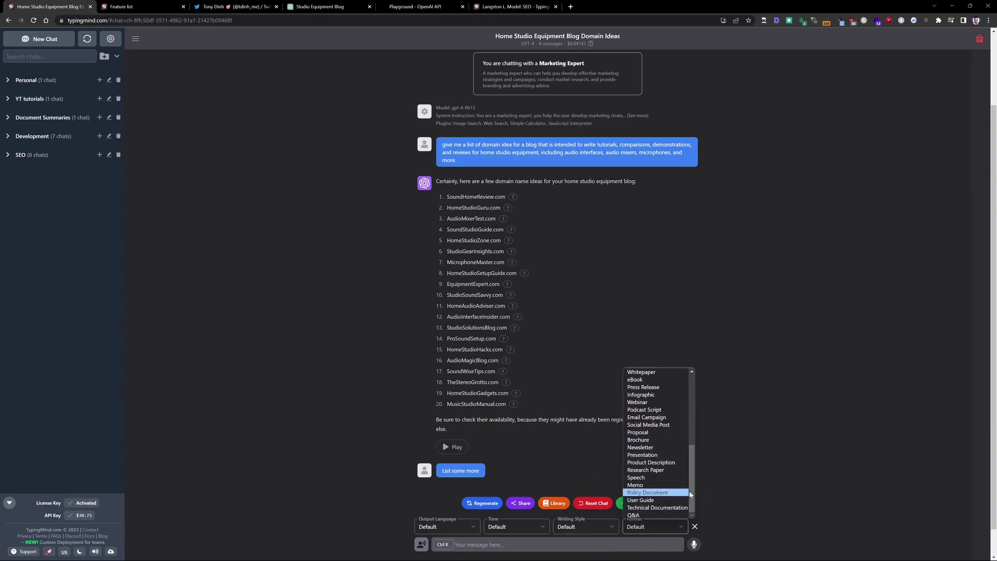
click(756, 465)
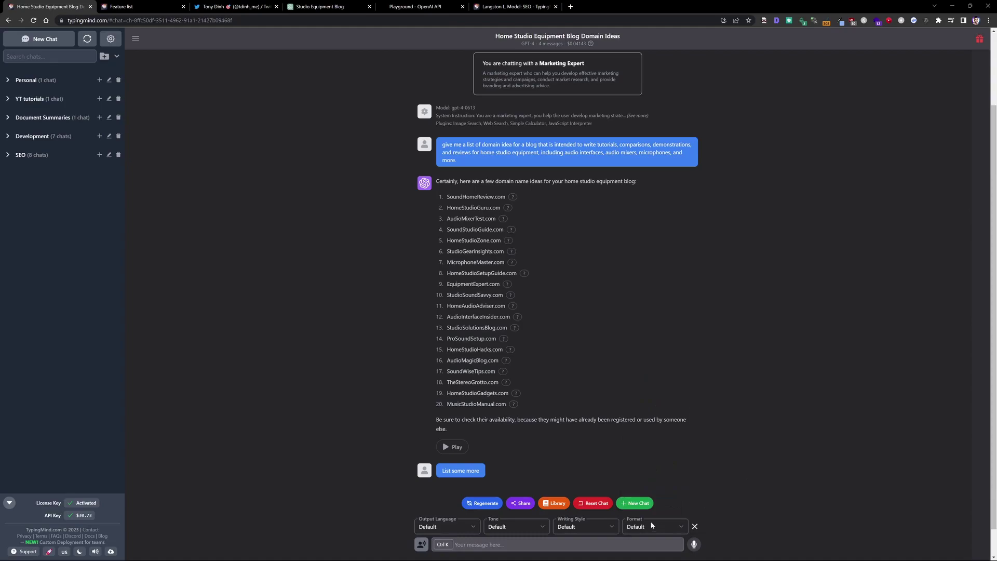
Hide the output options, try sharing via TypingMind Cloud, then glance at the prompt library.
click(695, 527)
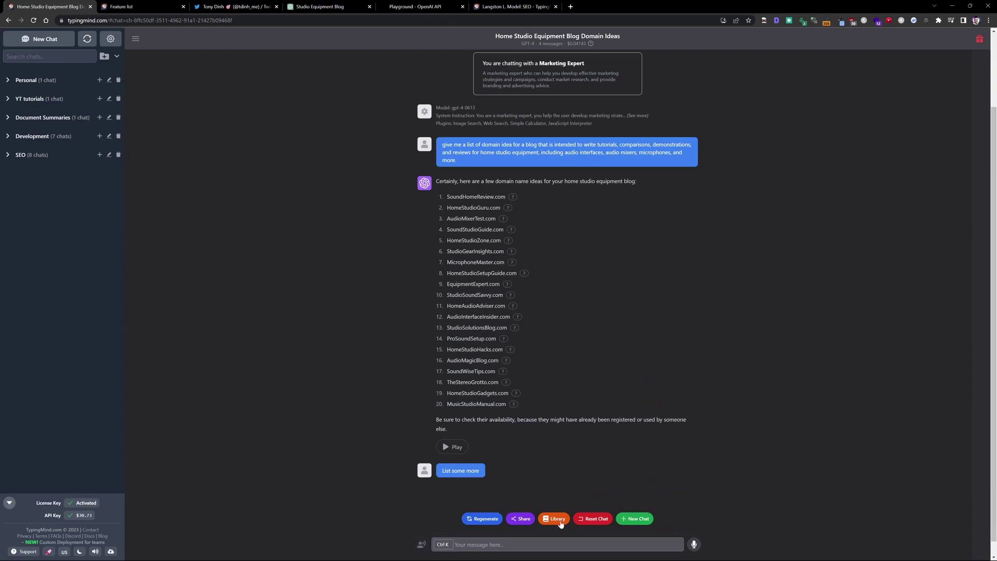
click(525, 518)
click(452, 260)
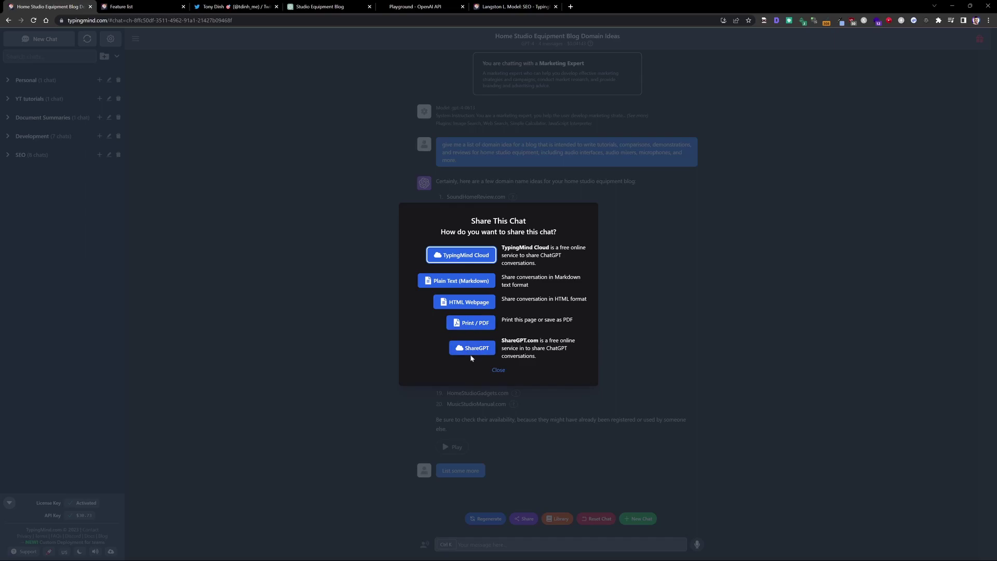
click(499, 371)
click(554, 522)
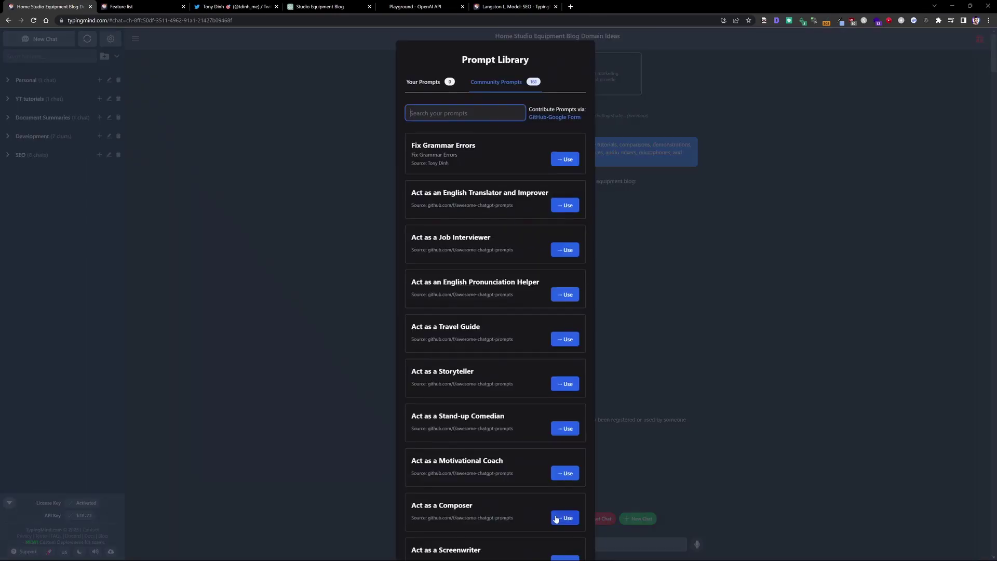
click(678, 242)
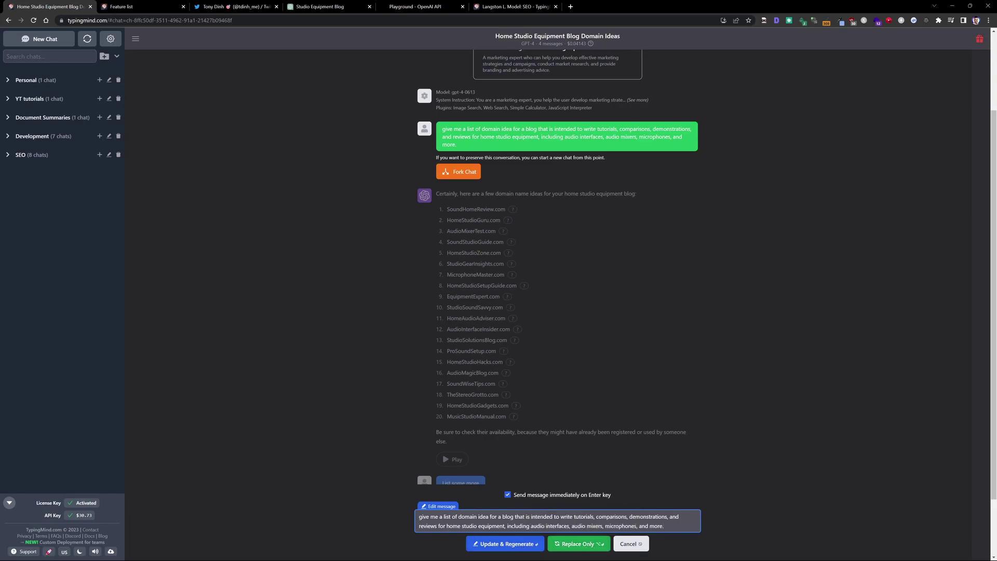
Fork a new chat from the edited domain-ideas request, leaving out GPT-4's answer.
drag(665, 526, 541, 526)
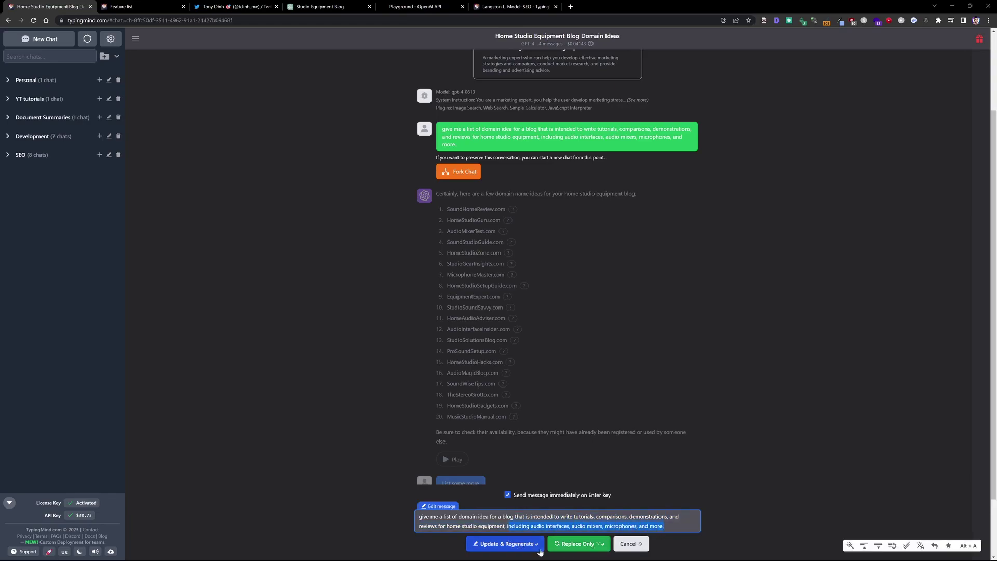
key(Right)
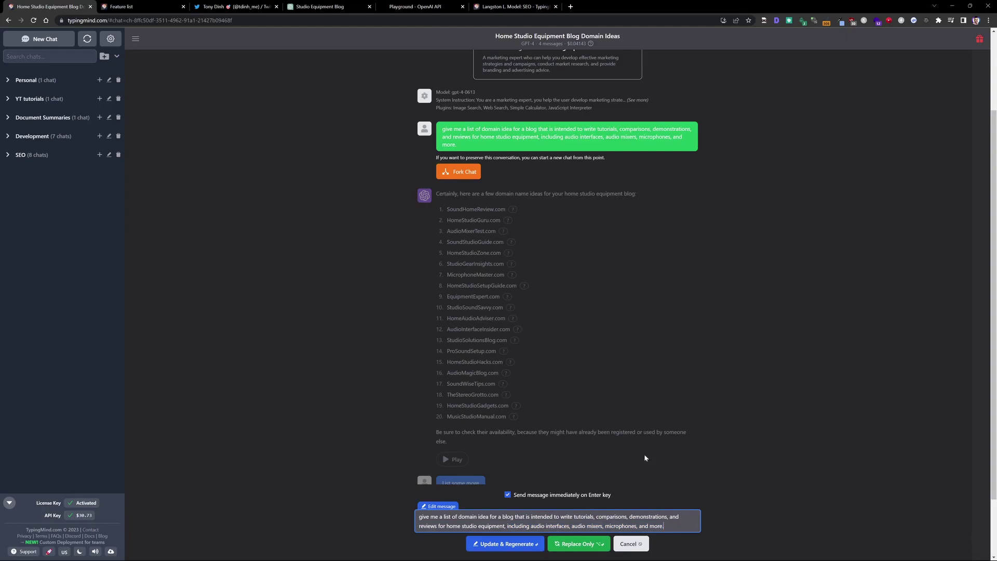
click(448, 174)
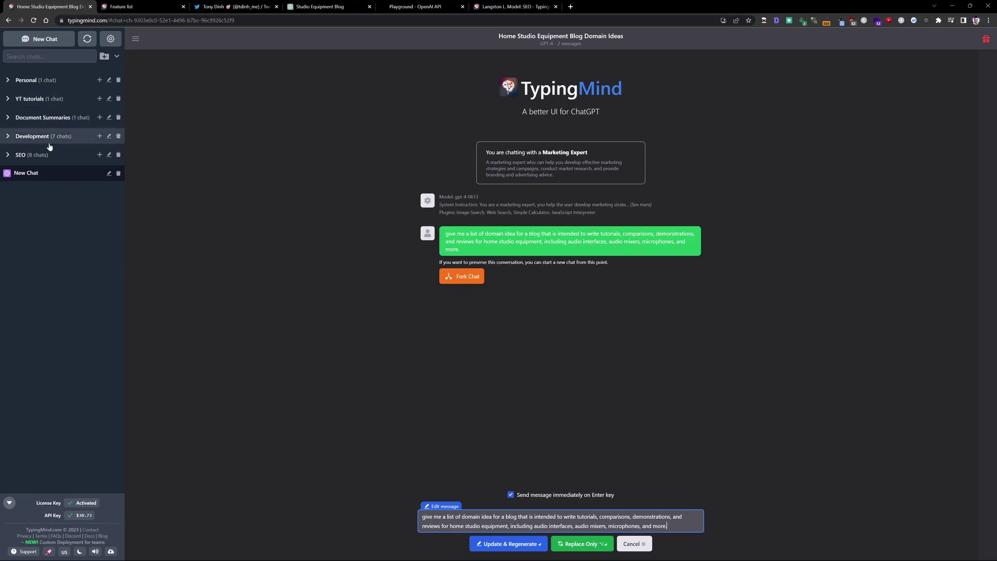
Open the Schema Markup Generator chat from the Development folder and scroll through it.
click(20, 136)
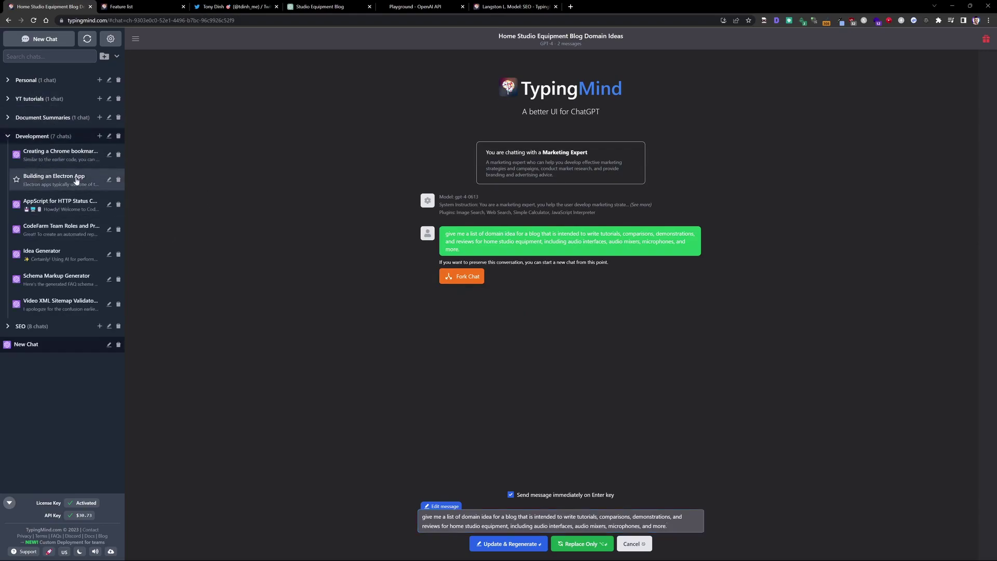
click(56, 281)
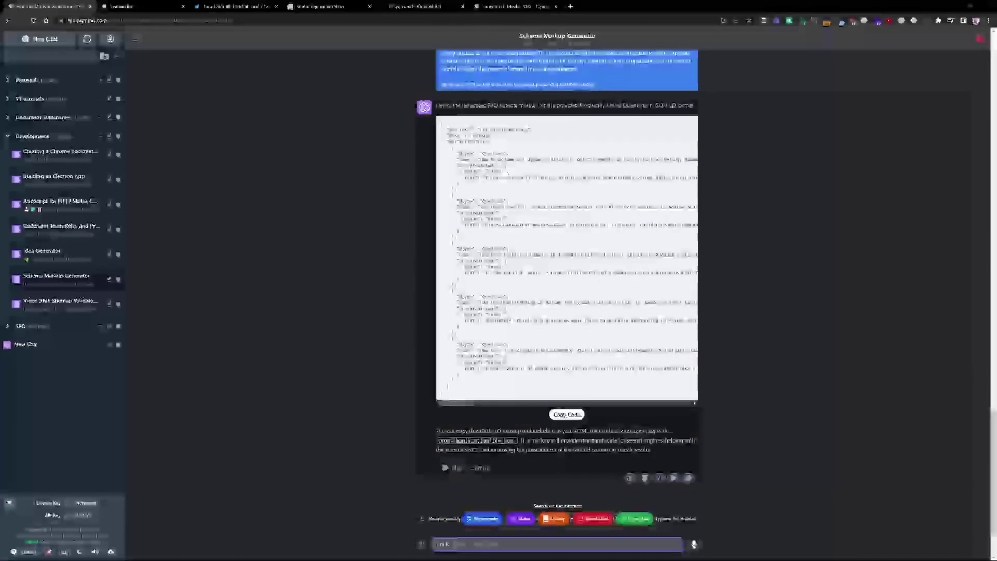
scroll(559, 291, up, 15)
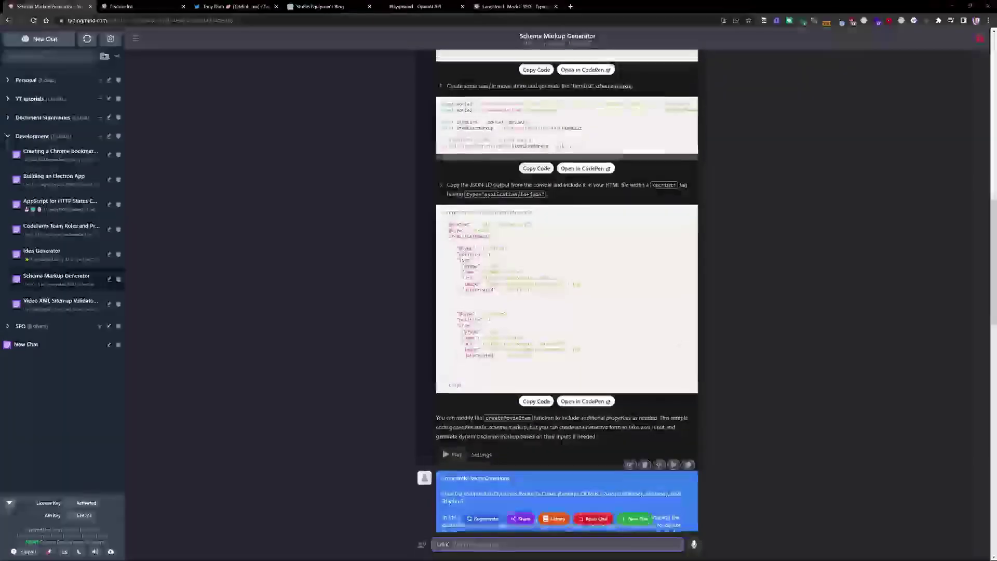
scroll(558, 291, up, 4)
scroll(558, 291, down, 3)
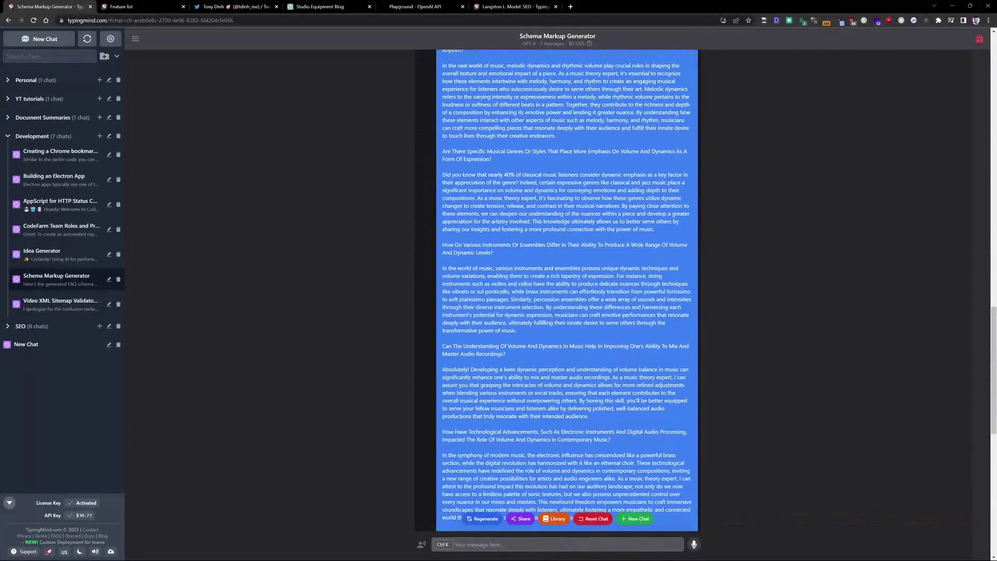
scroll(567, 312, down, 3)
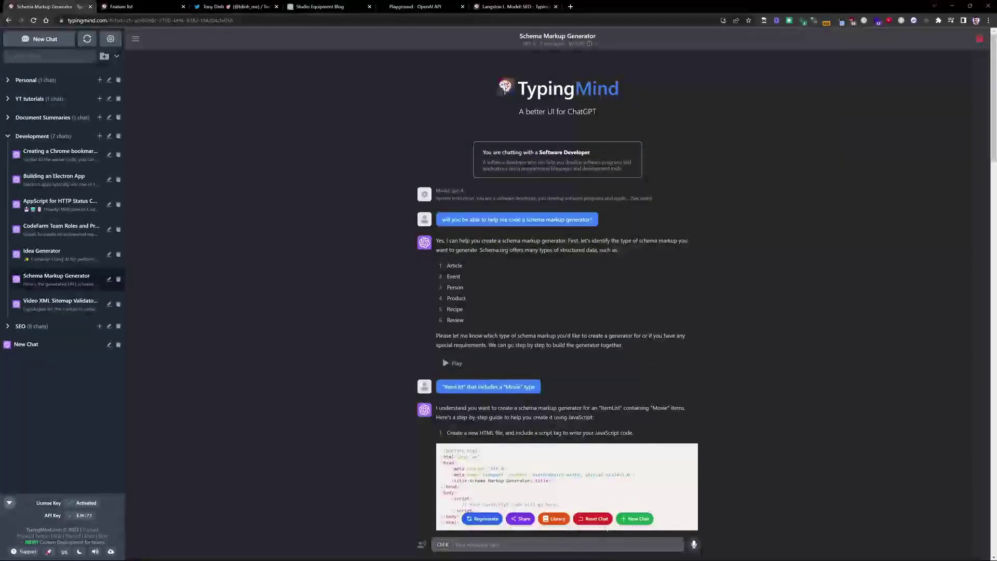
Fork the Schema Markup Generator chat from its first message, then delete the fork.
click(721, 229)
click(458, 131)
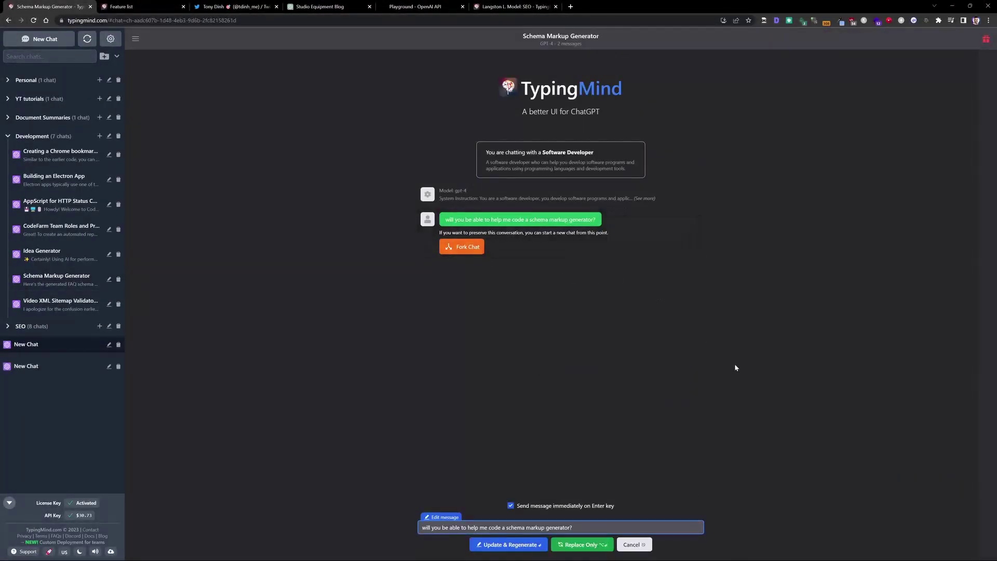
click(118, 344)
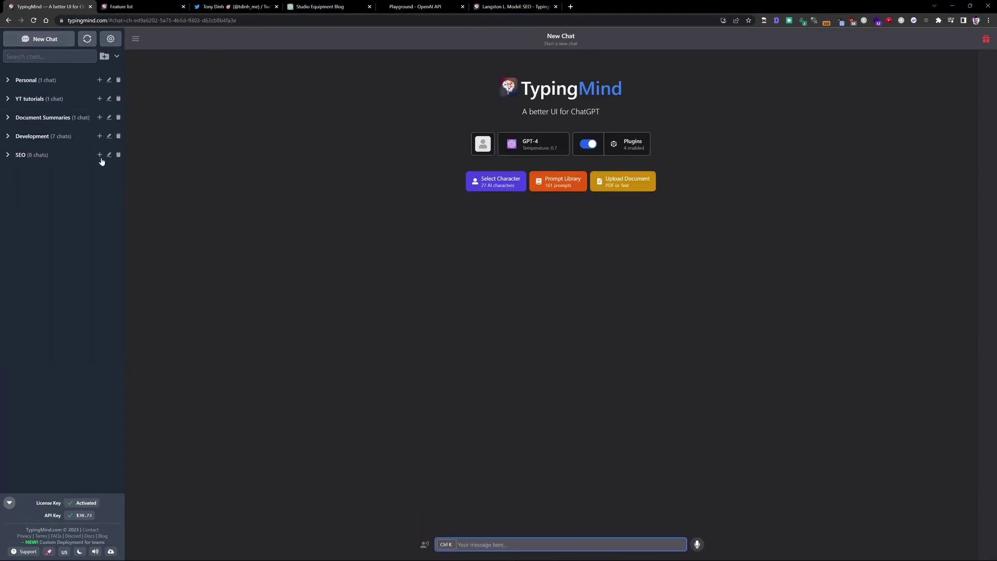
click(628, 519)
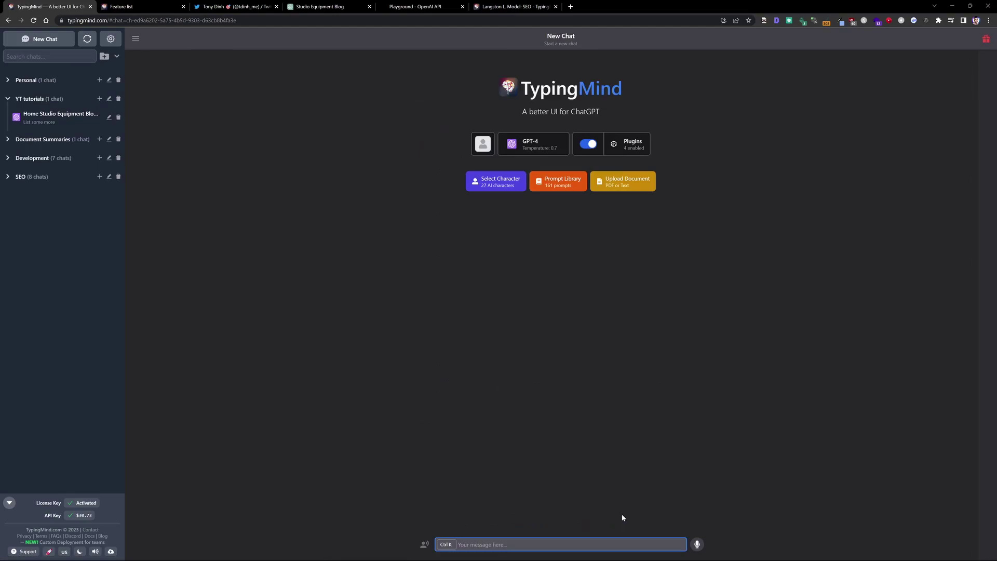
click(698, 544)
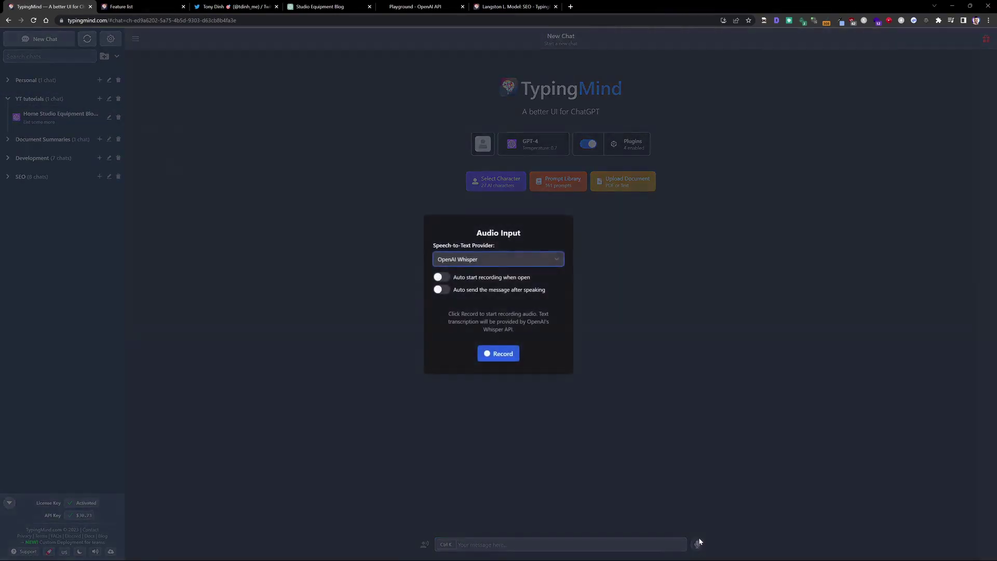
click(489, 259)
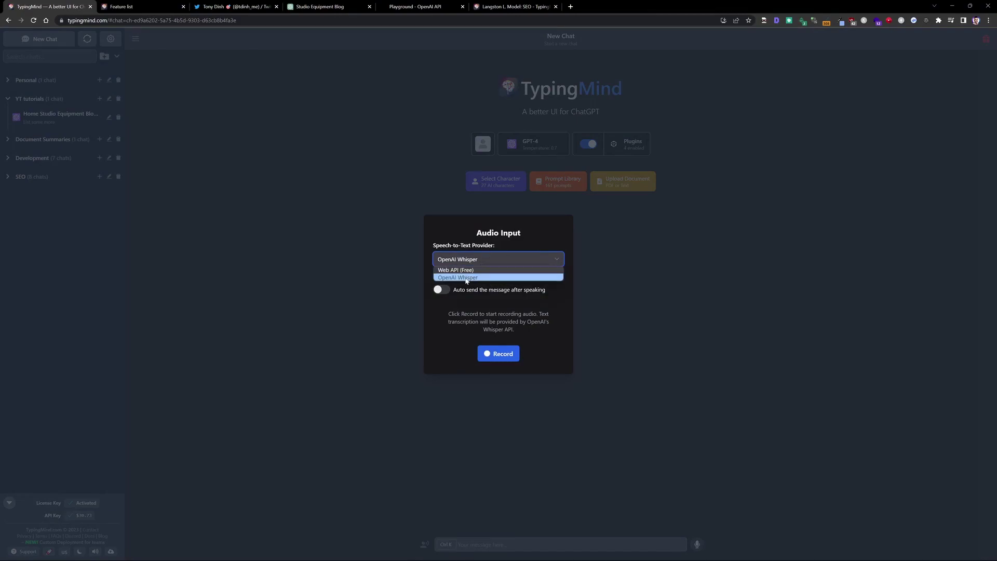
click(431, 359)
click(474, 387)
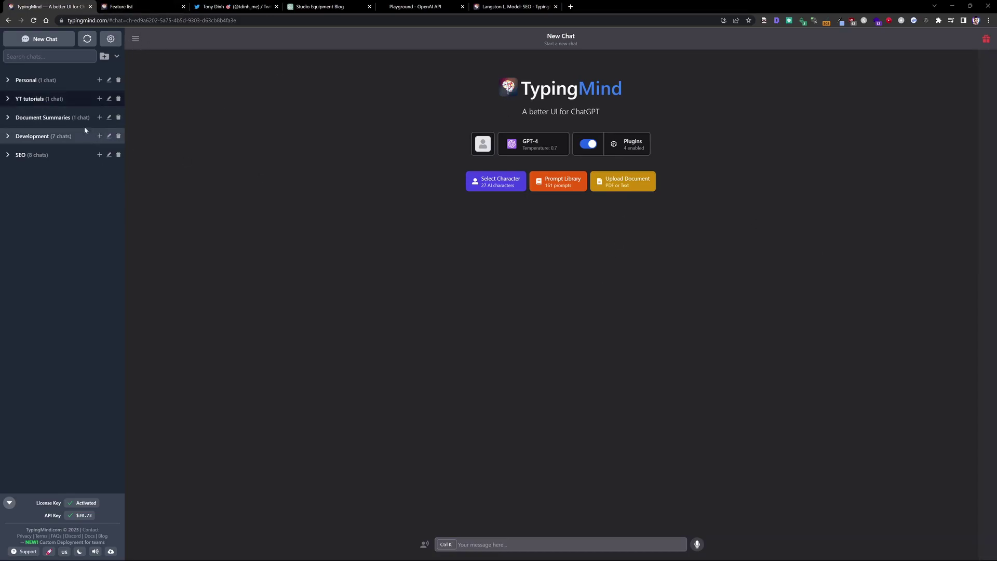
Reopen the Home Studio Equipment Blog Domain Ideas chat from the YT tutorials folder.
click(30, 99)
click(42, 120)
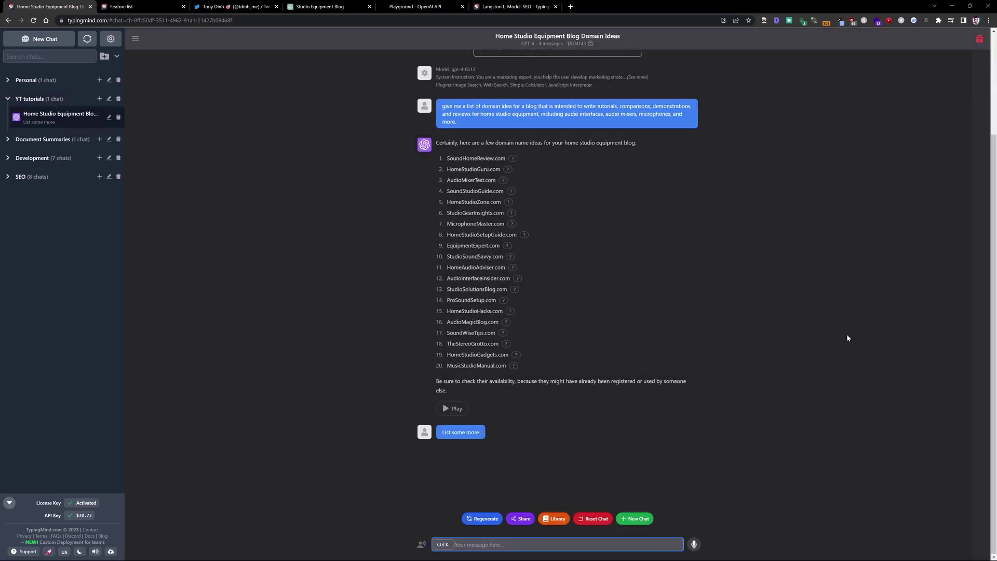
scroll(848, 338, up, 3)
Toggle wide-screen mode on and off, ending in the centred column layout.
click(981, 165)
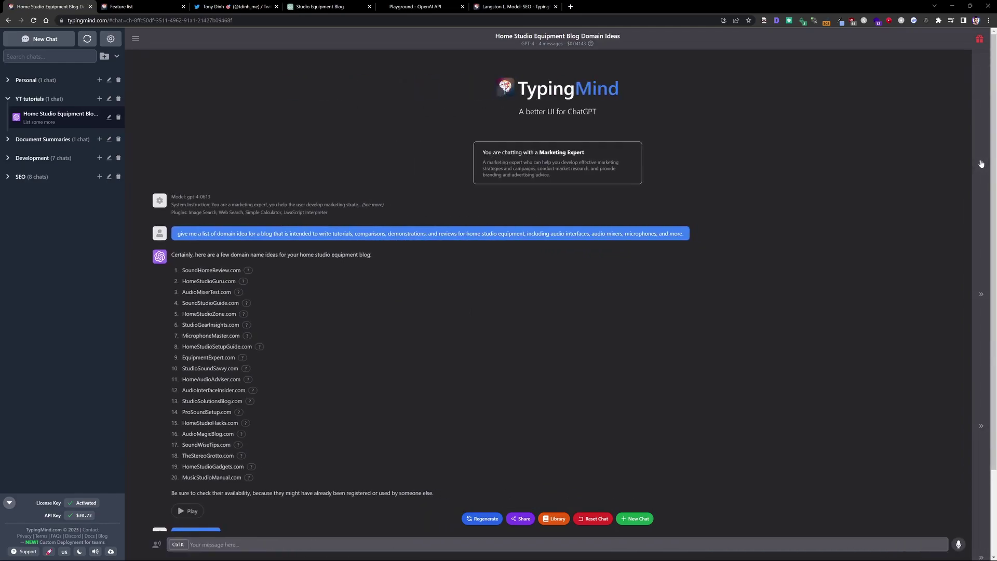
click(981, 164)
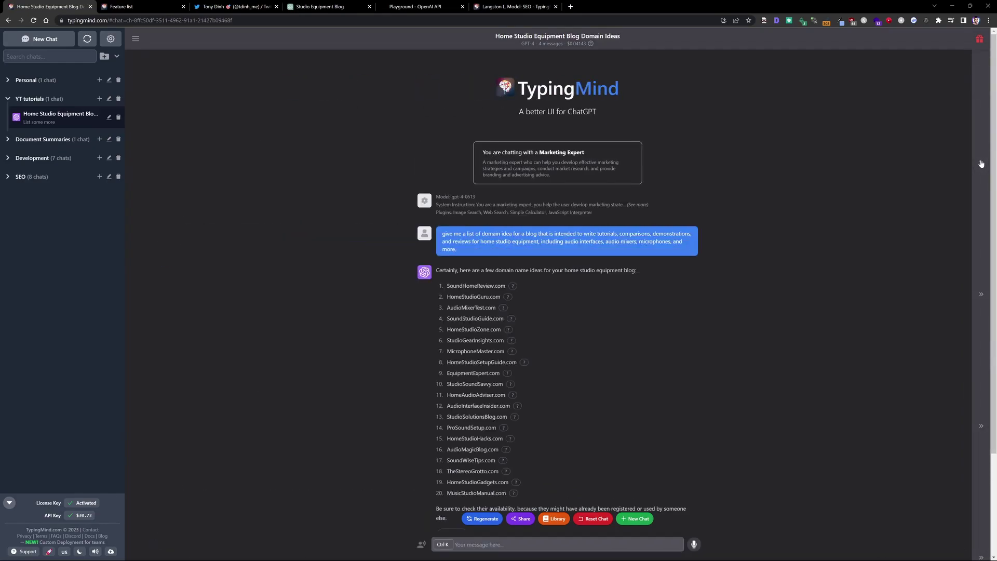
click(981, 165)
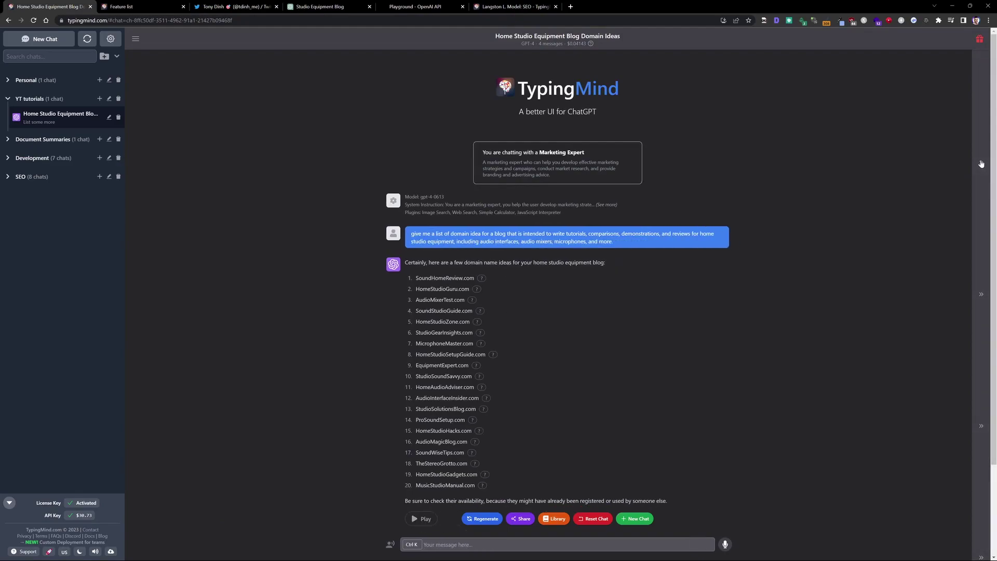
click(981, 164)
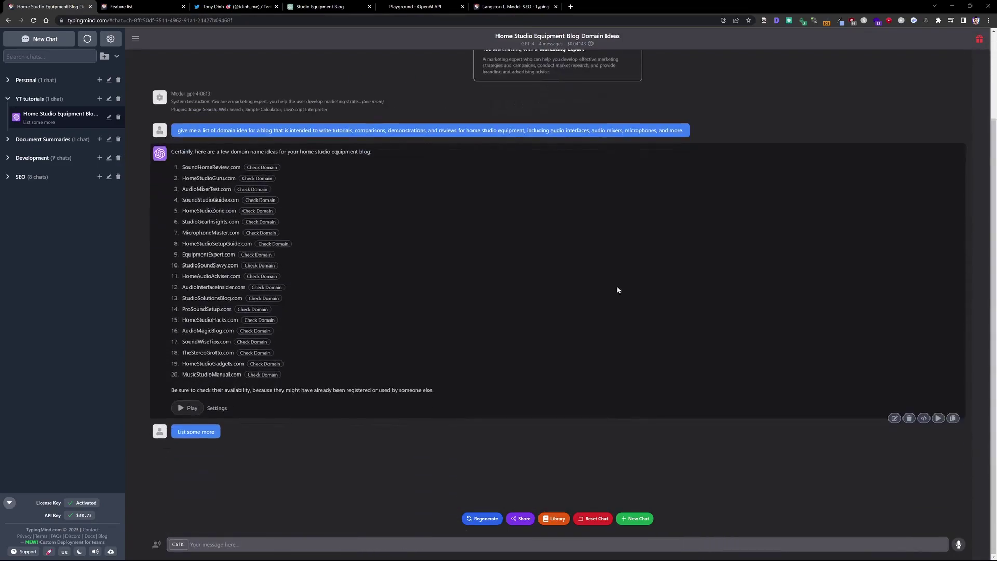
scroll(670, 330, up, 2)
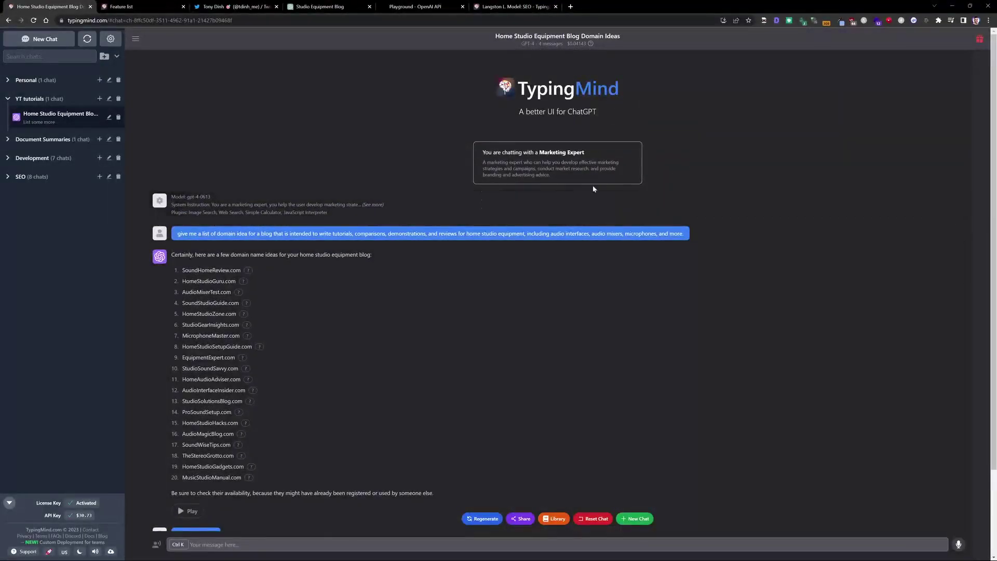
click(982, 112)
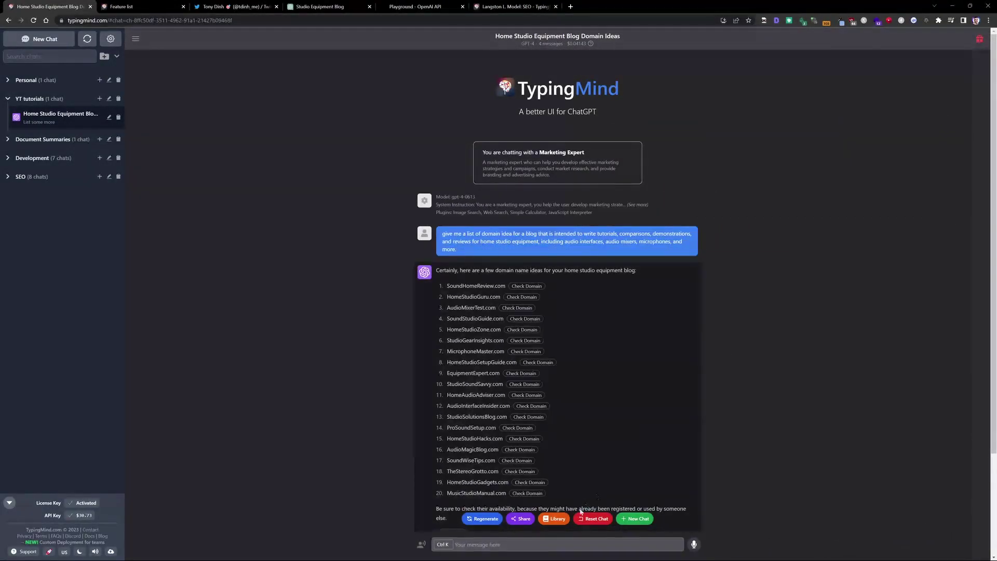
click(444, 545)
key(Escape)
click(591, 44)
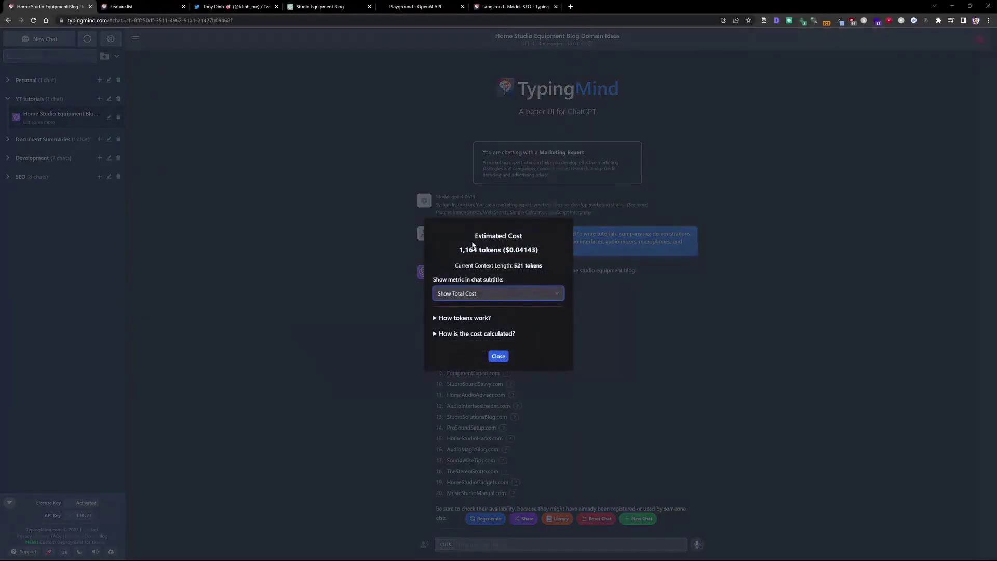
drag(458, 250, 546, 250)
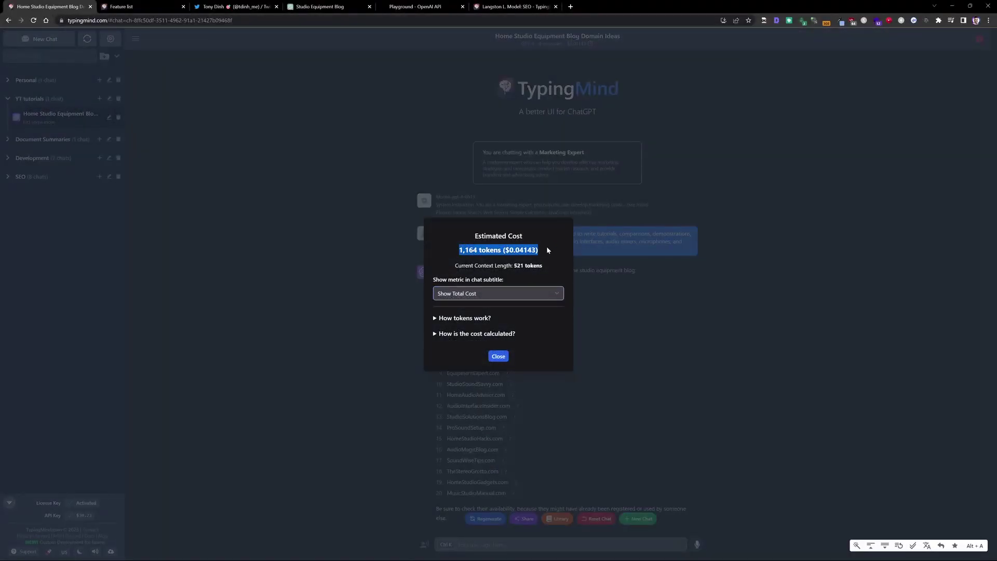
click(321, 8)
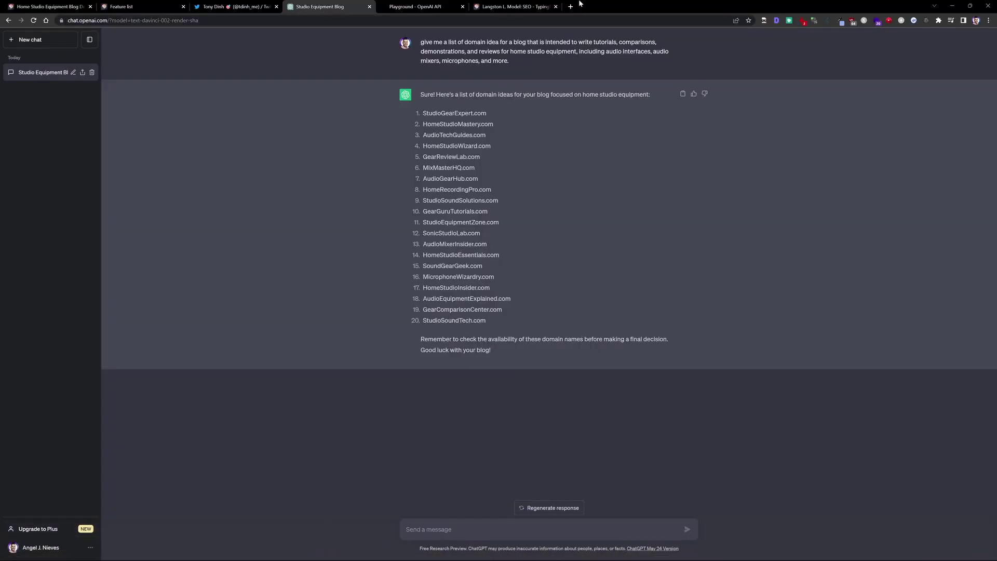
click(49, 6)
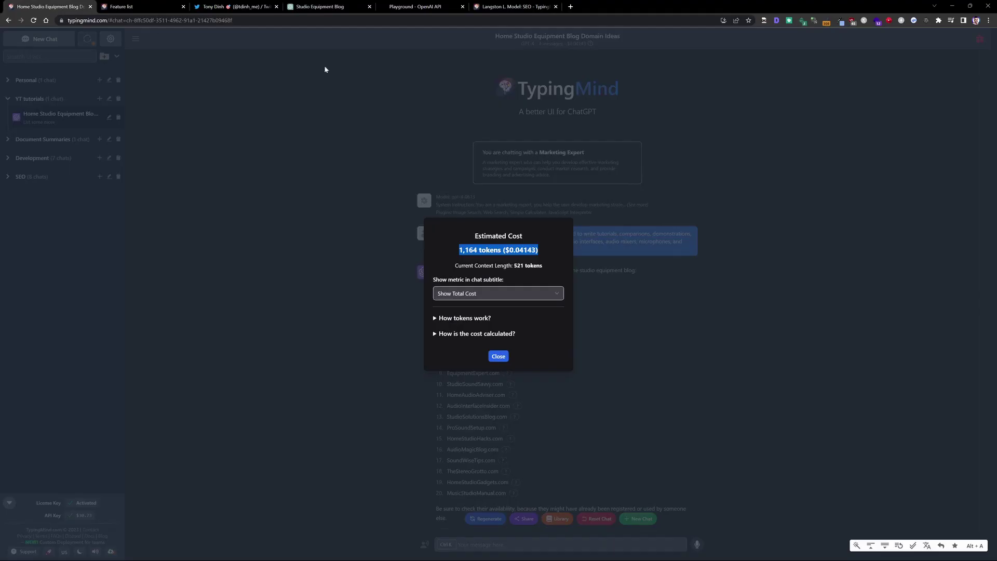
click(549, 252)
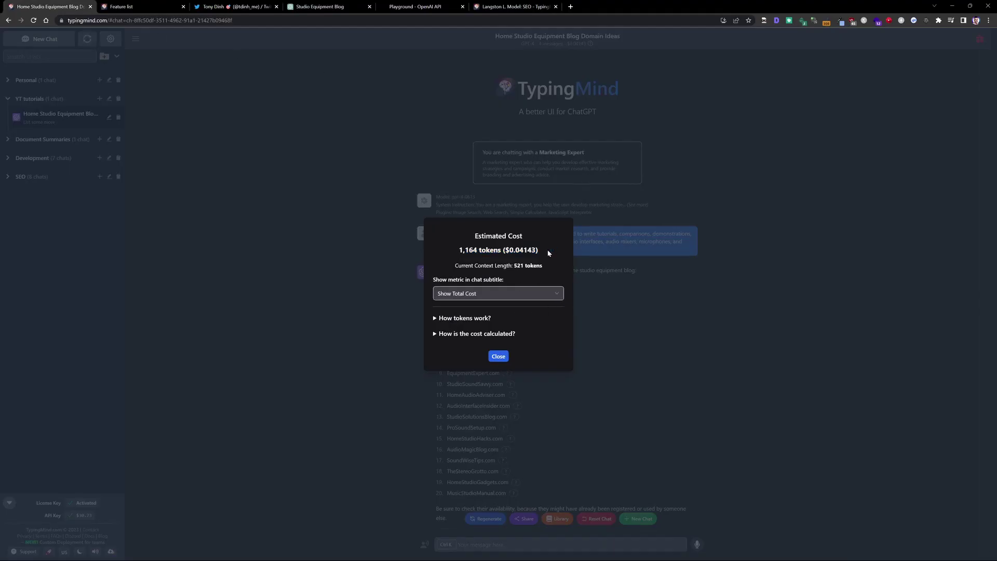
drag(539, 253, 458, 250)
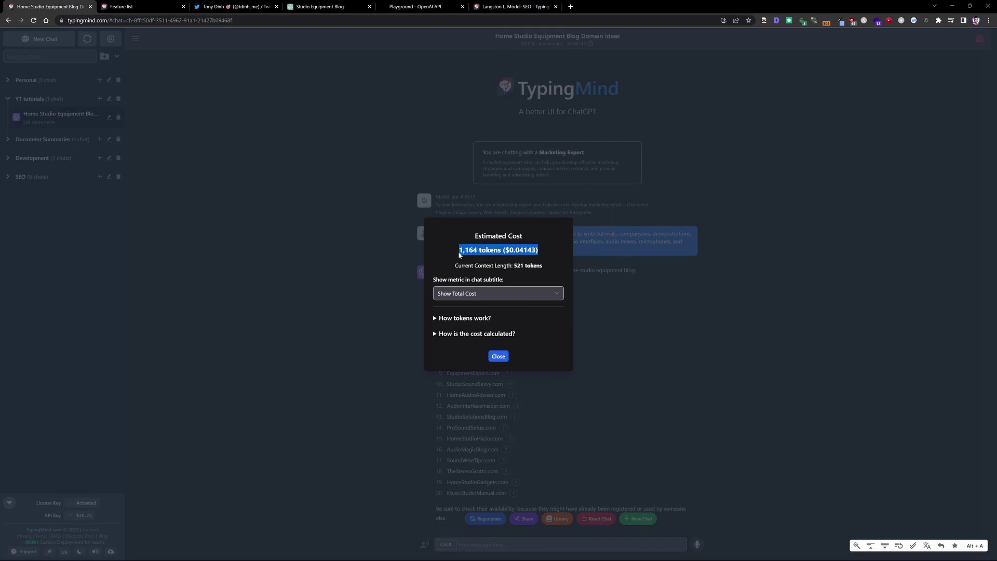
click(544, 256)
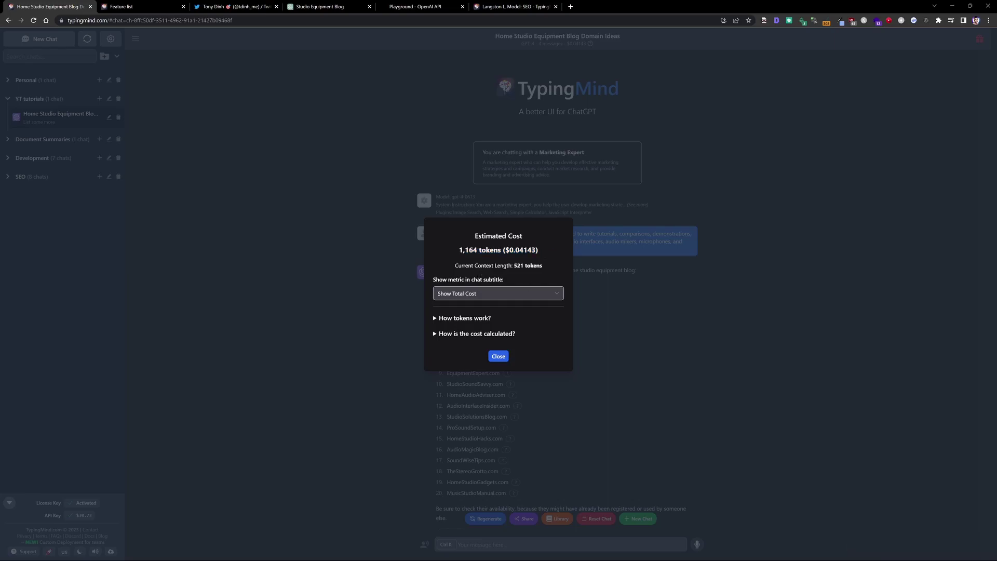
click(543, 294)
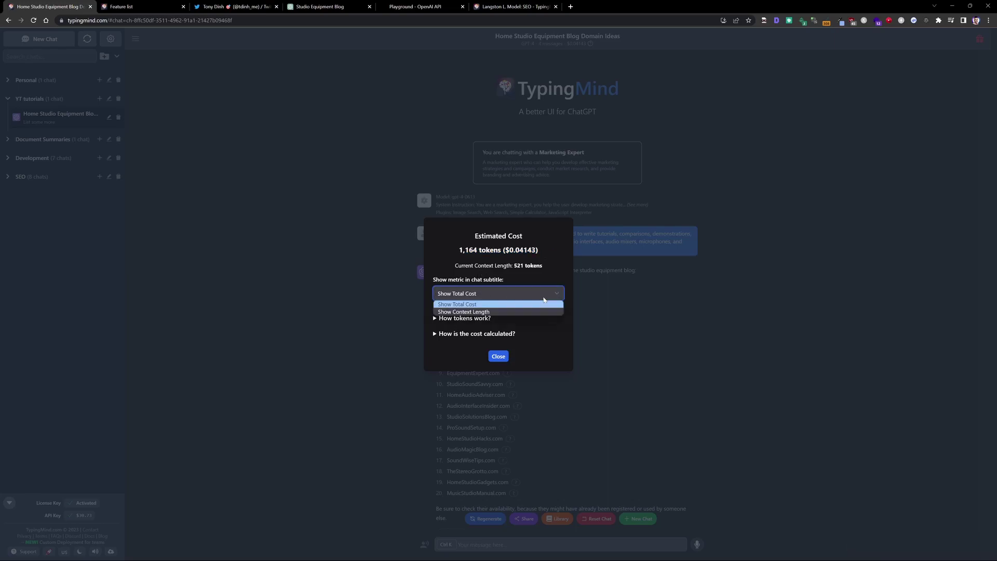
click(463, 311)
click(508, 295)
click(457, 304)
click(498, 356)
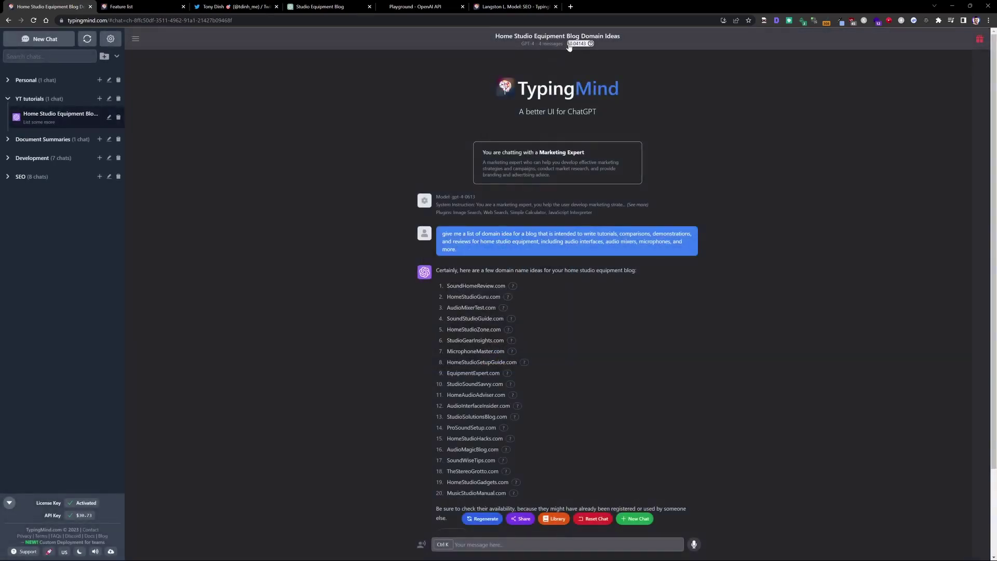
View the Feature list docs image enlarged, visit the app tab, then return to Feature list.
scroll(564, 268, down, 2)
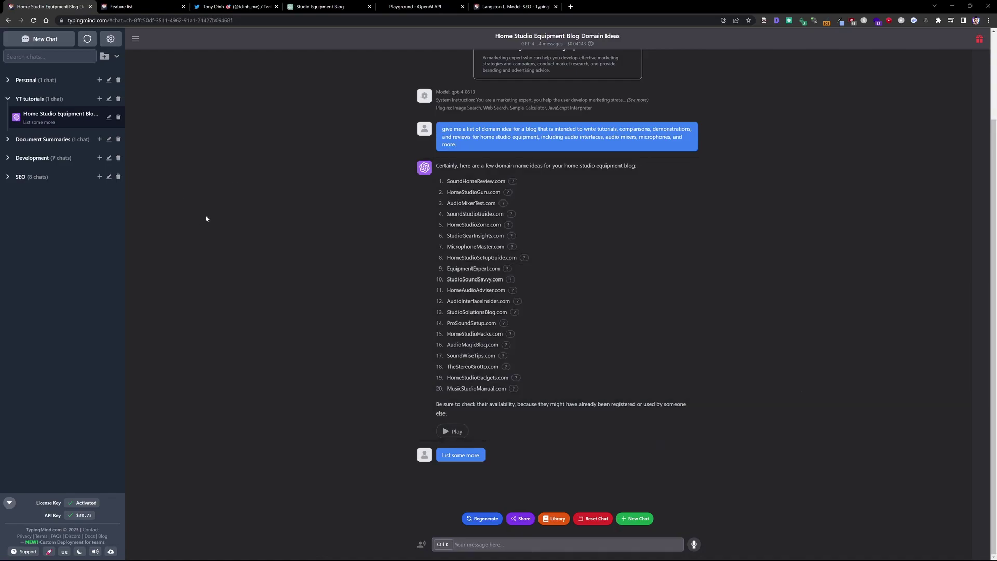
scroll(285, 247, up, 2)
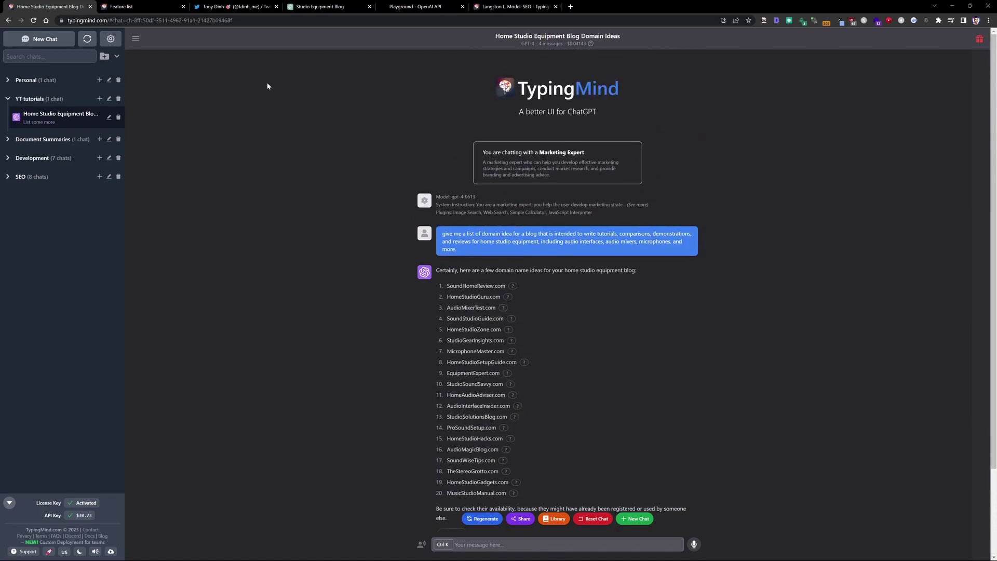
click(140, 6)
click(419, 225)
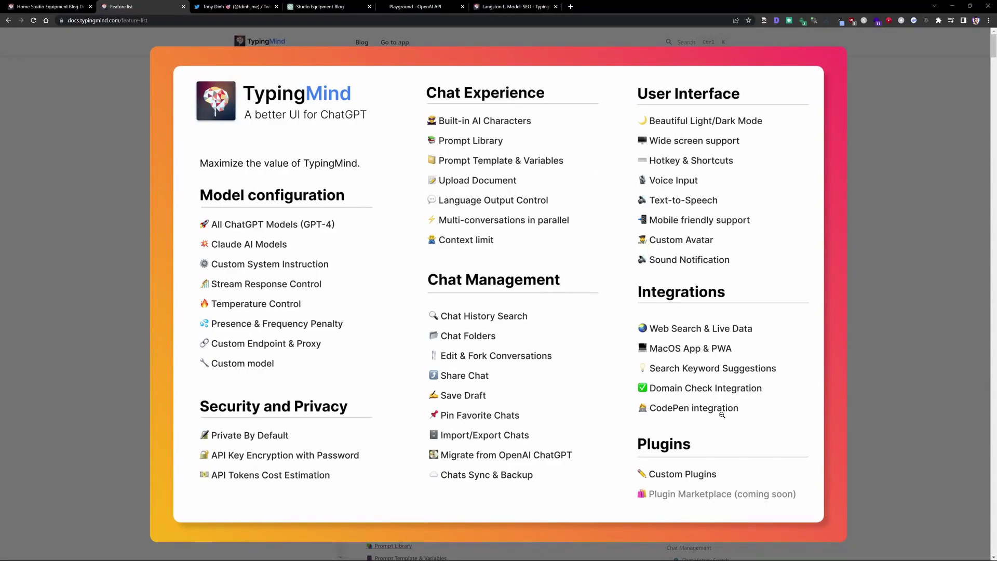
click(99, 188)
click(62, 7)
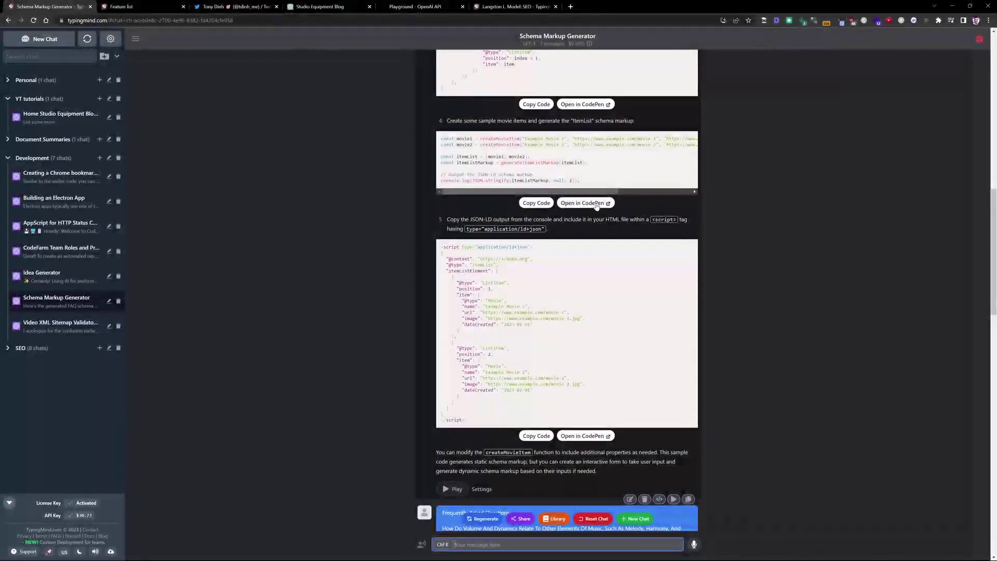
click(139, 8)
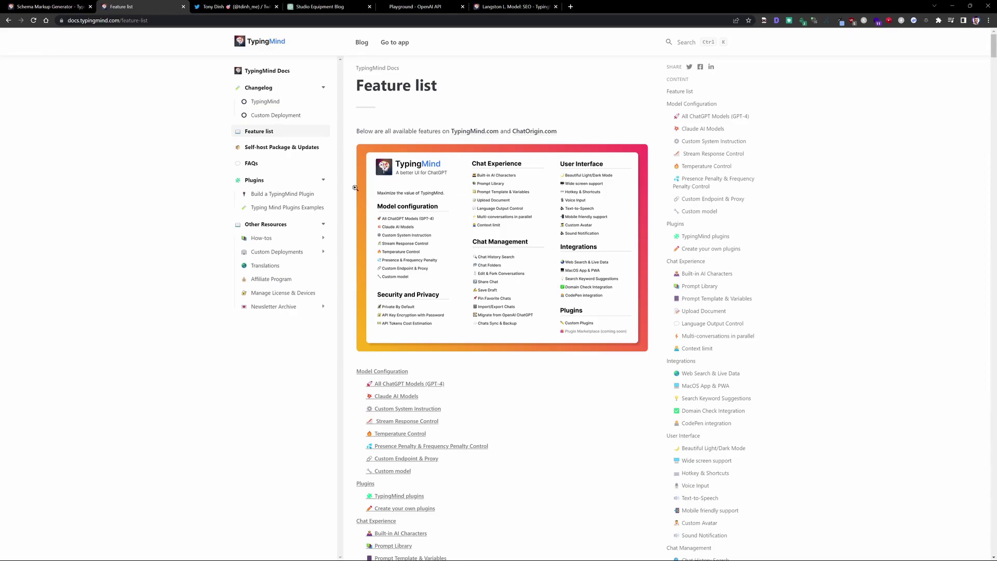
Open the FAQs page at the 'Do I need to pay for ChatGPT Plus' question.
click(252, 167)
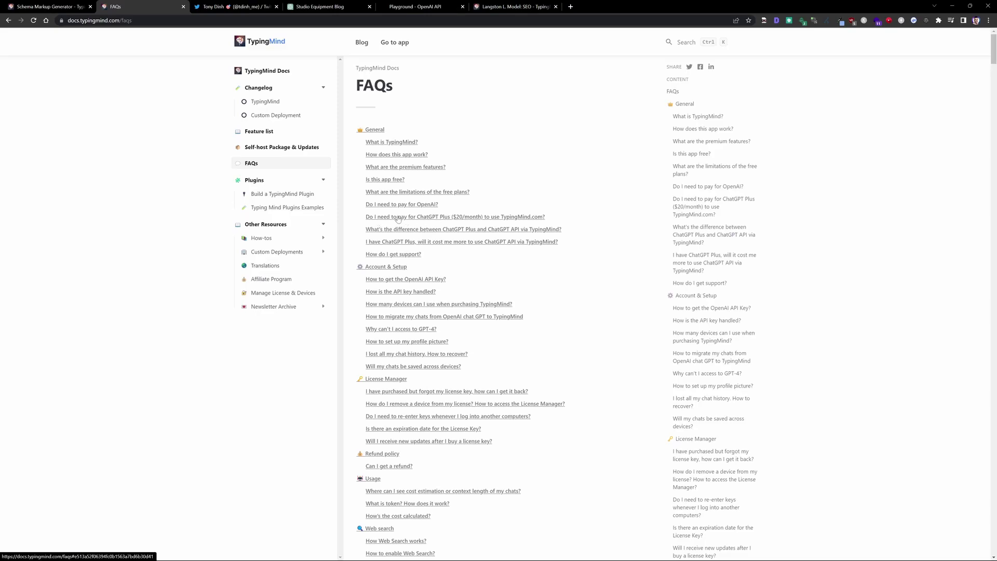
click(403, 218)
scroll(395, 156, up, 1)
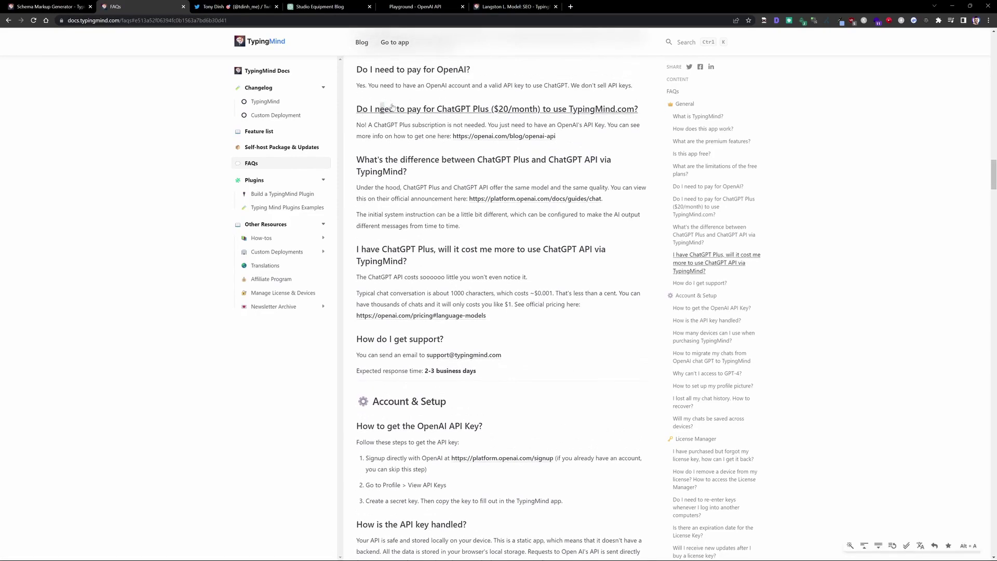
drag(379, 109, 639, 110)
click(639, 110)
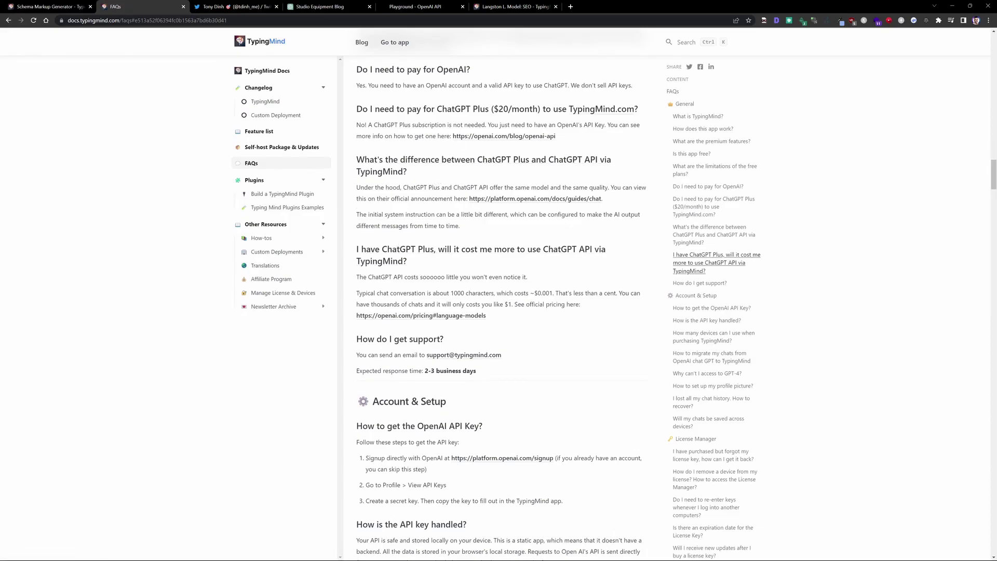
Highlight the phrases 'ChatGPT Plus' and 'ChatGPT API' in the answer, then clear the highlight.
drag(414, 188, 489, 187)
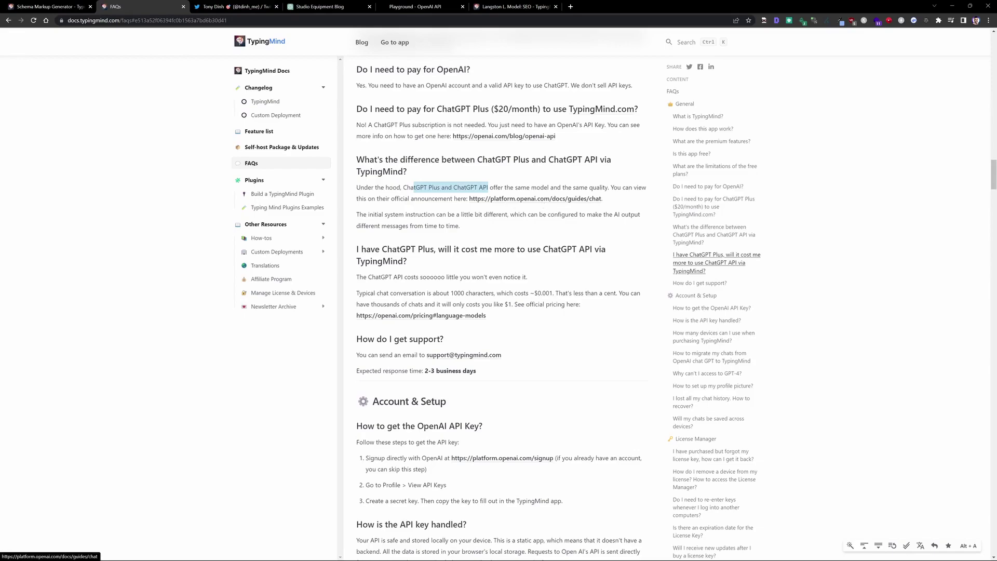
drag(489, 188, 454, 188)
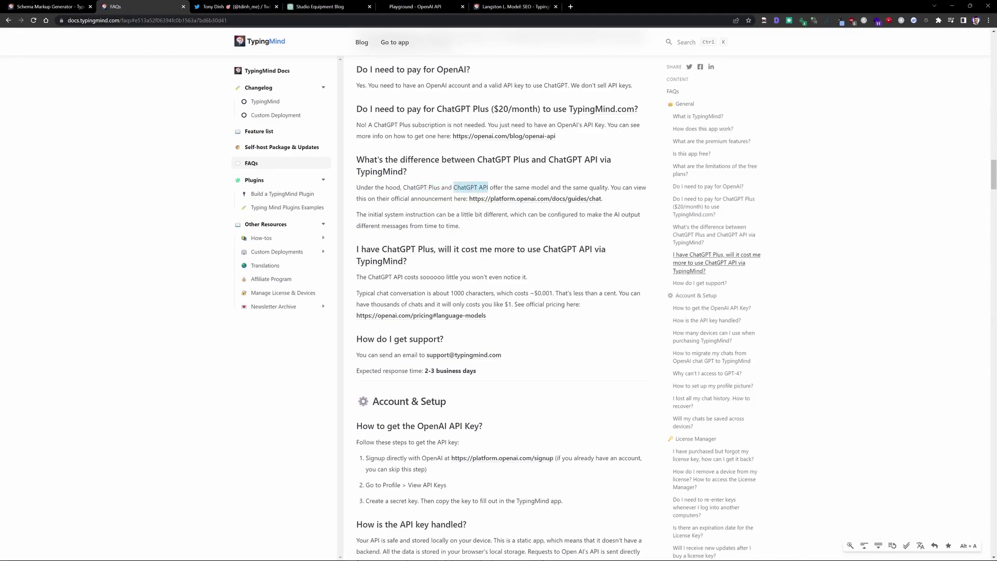
drag(436, 187, 404, 187)
click(403, 187)
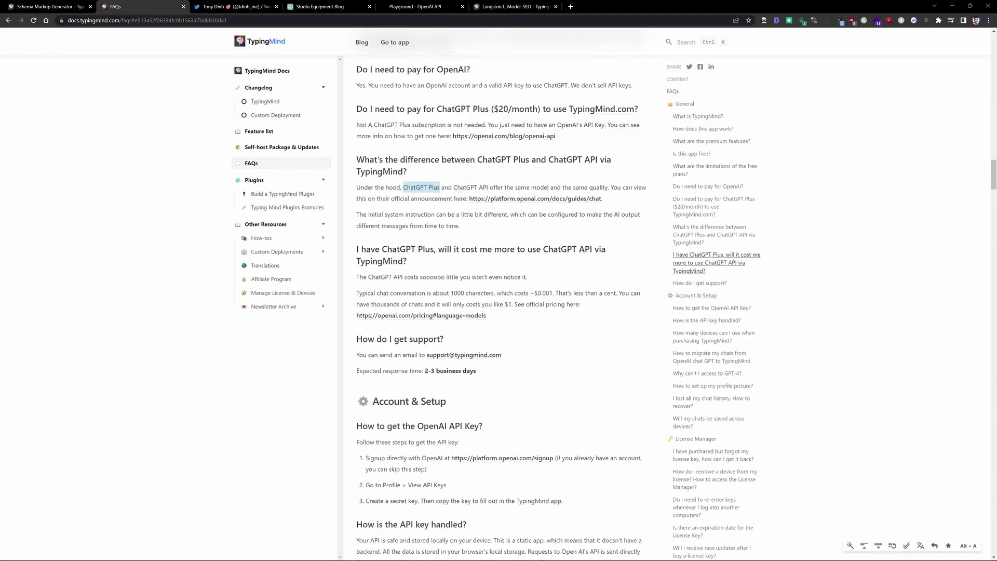
click(419, 207)
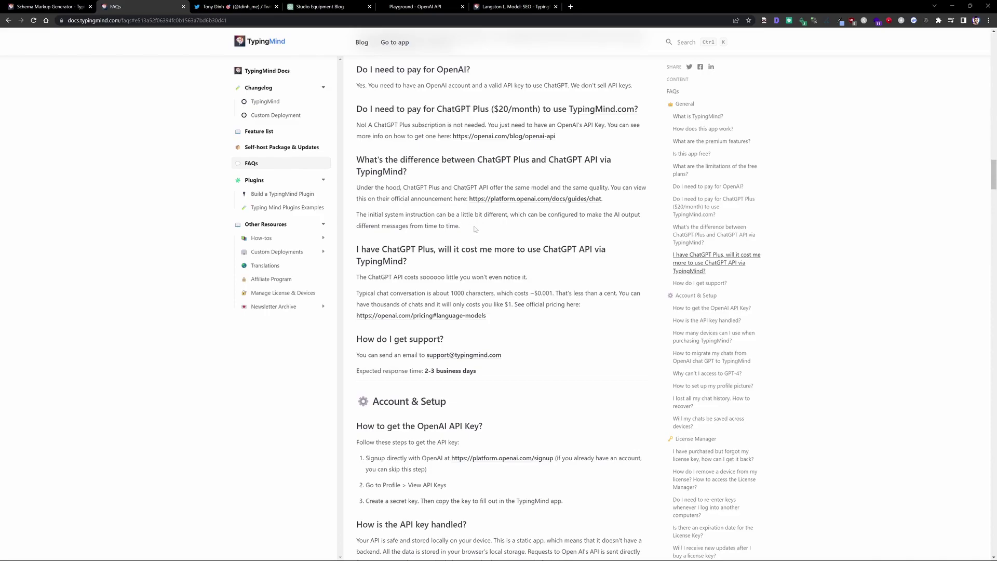
Go from the FAQs to the Feature list page and enlarge its feature overview image.
scroll(488, 275, down, 7)
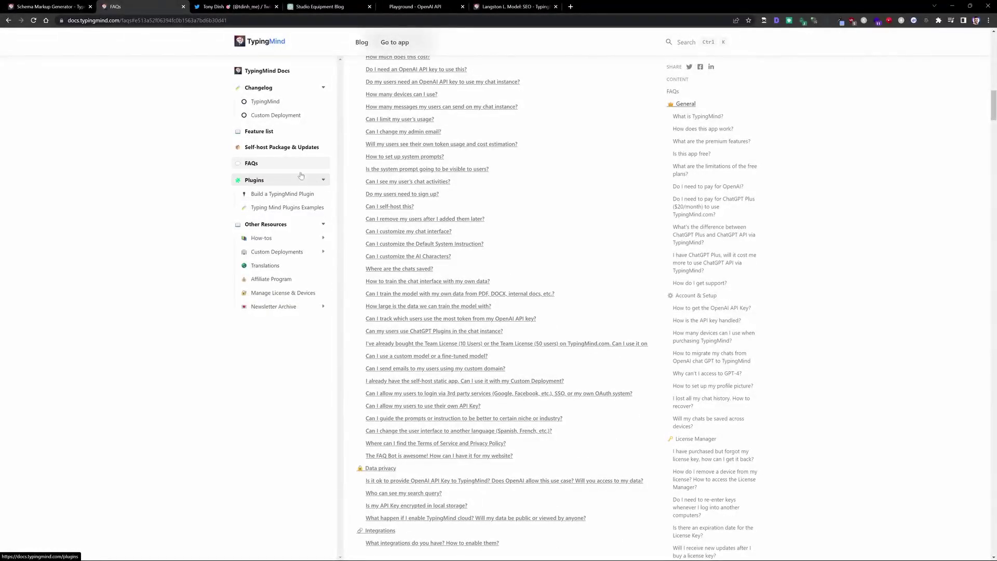
click(259, 131)
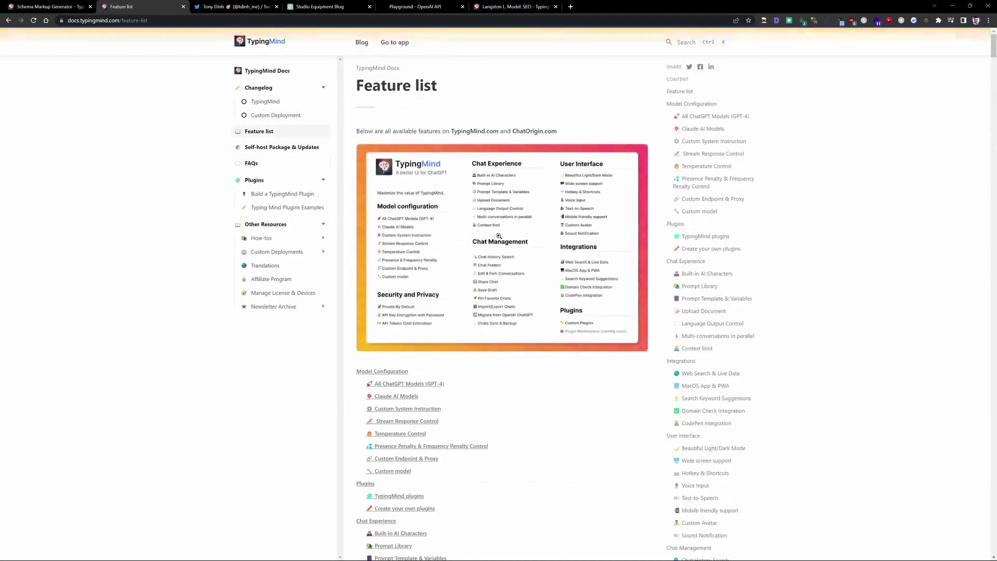
click(504, 231)
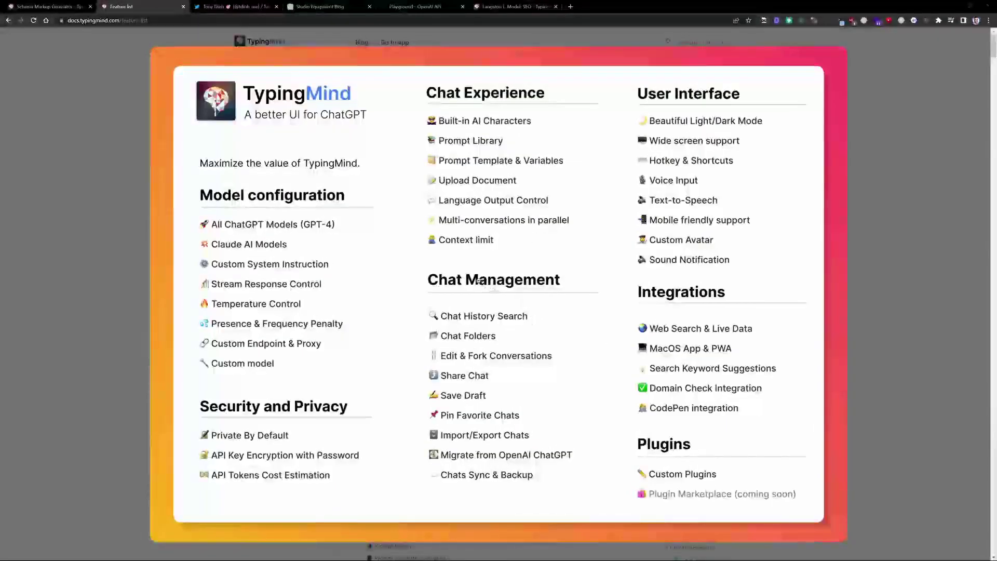